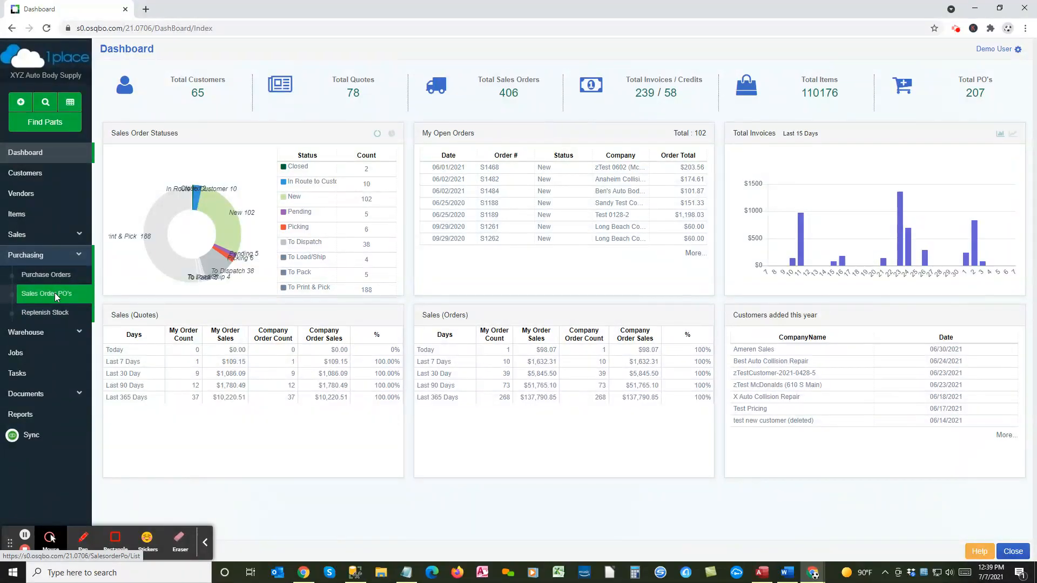
- Open the list of sales order POs to create and open the sales order dated 07/07/2021 from it
left_click(56, 295)
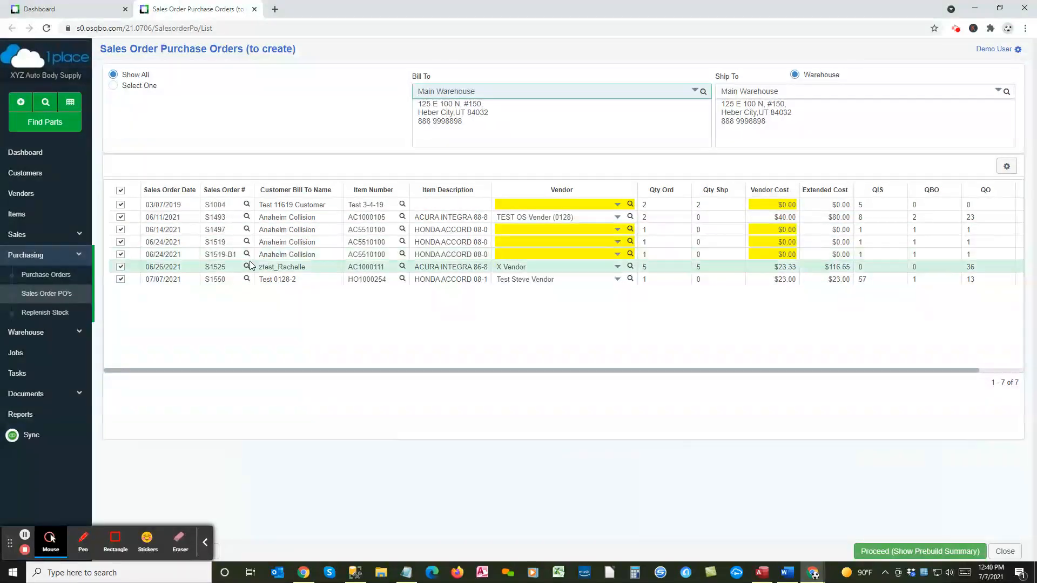
left_click(246, 279)
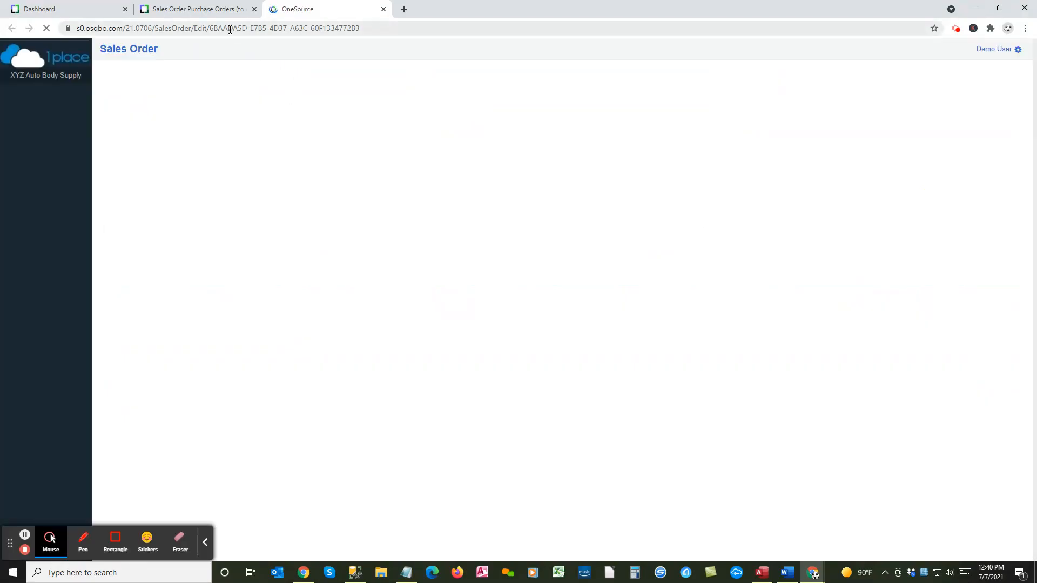
left_click(203, 11)
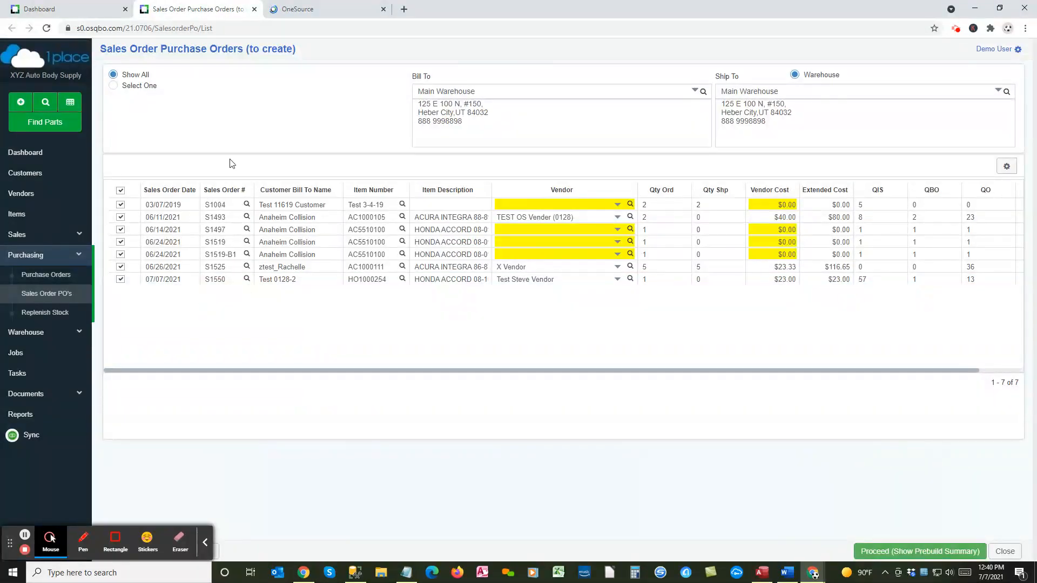
left_click(301, 10)
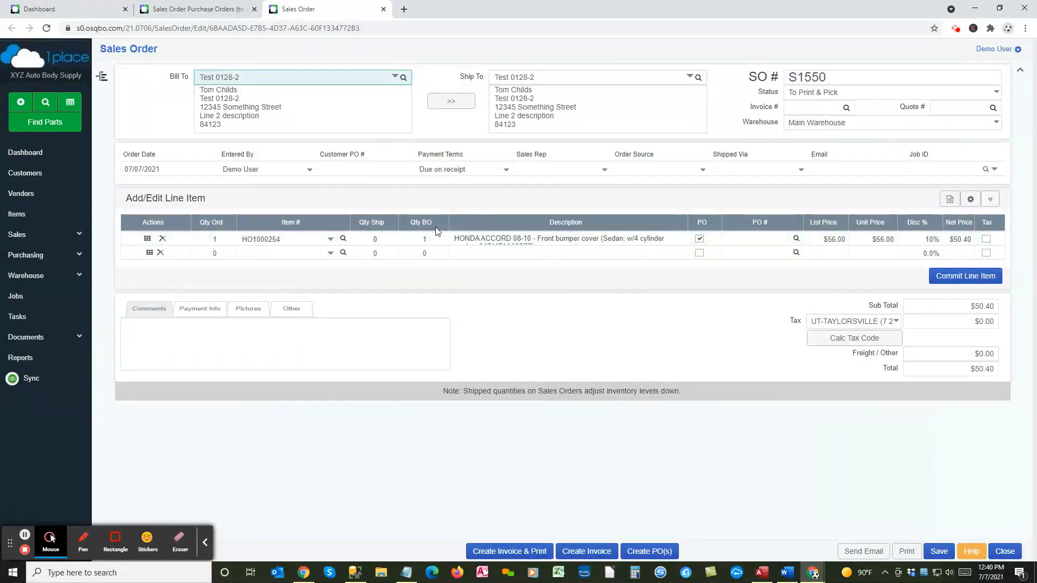
- Examine the PO checkbox on the HO1000254 line of the sales order against the list of POs to create
left_click(699, 238)
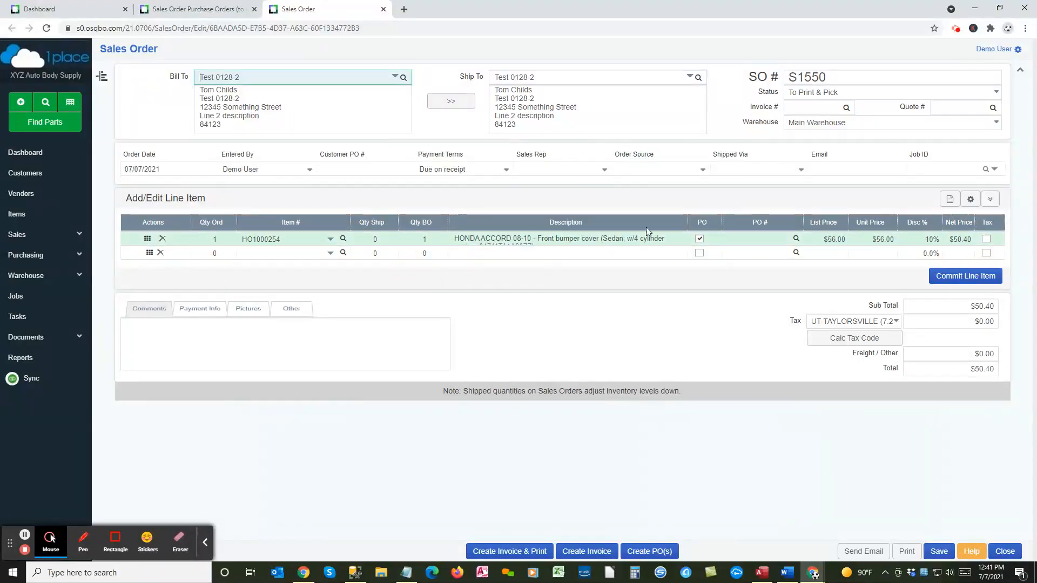
left_click(182, 9)
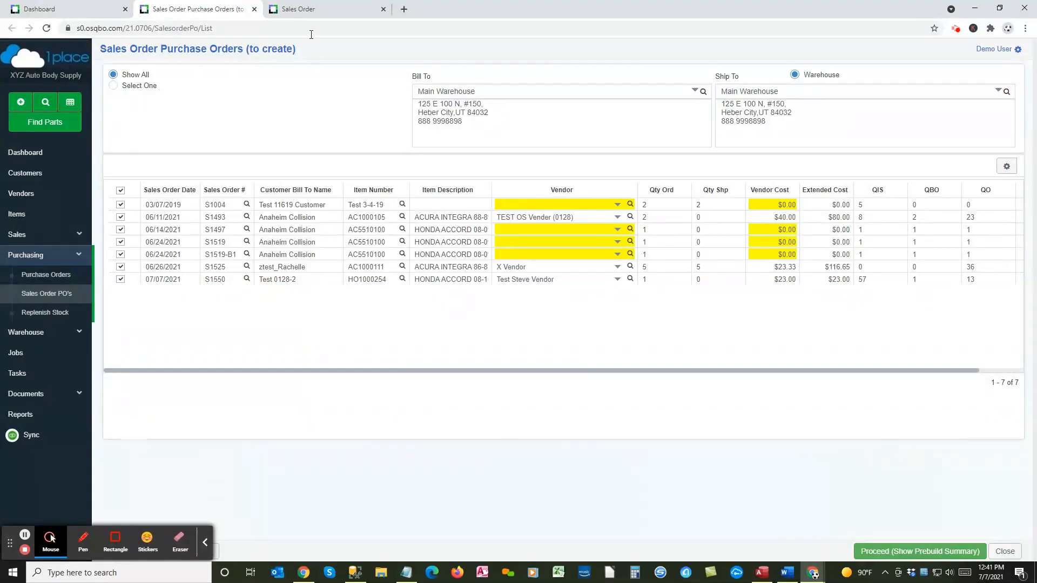
left_click(324, 9)
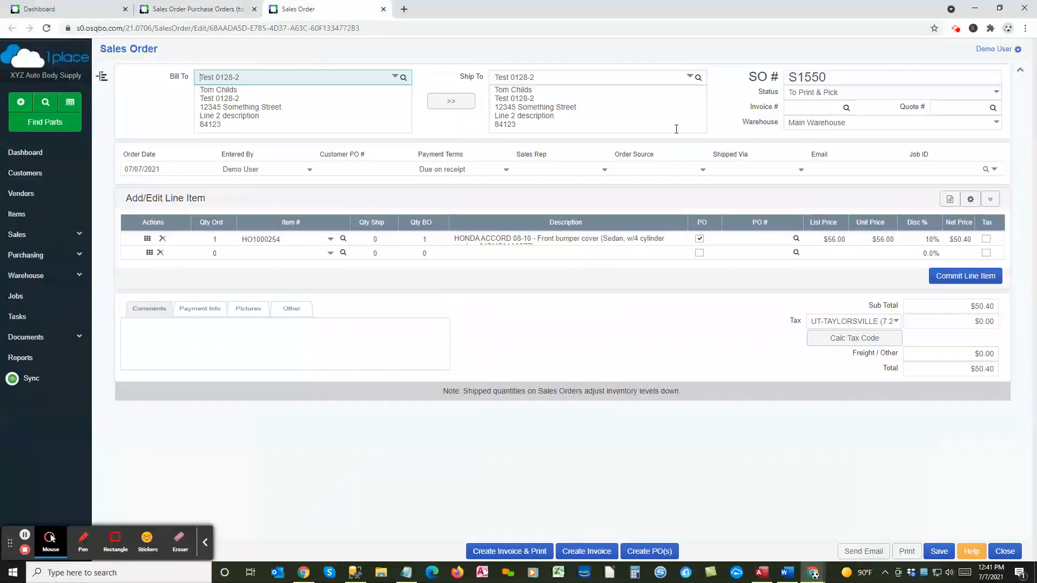
left_click(699, 240)
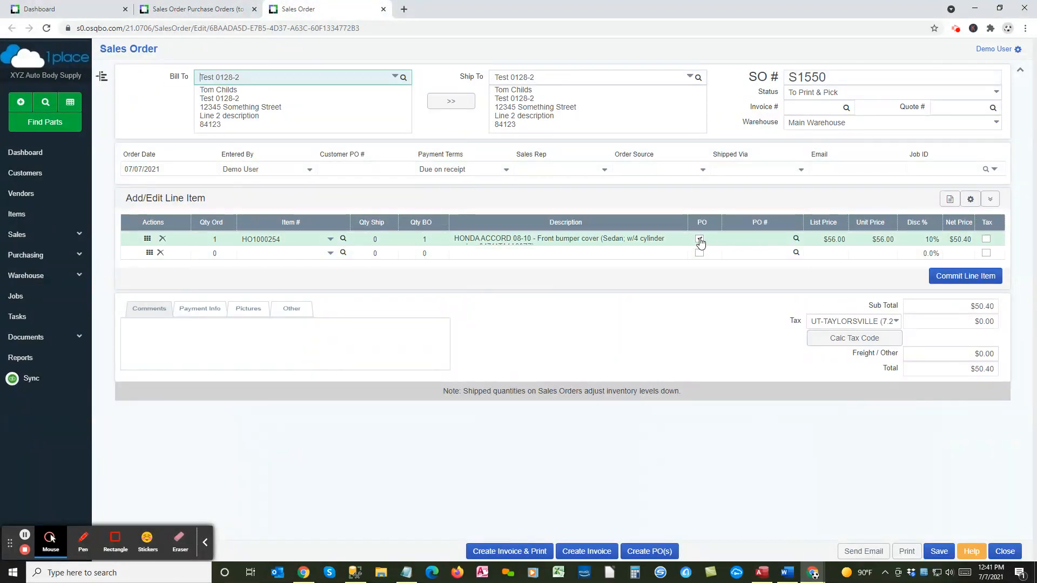
left_click(700, 239)
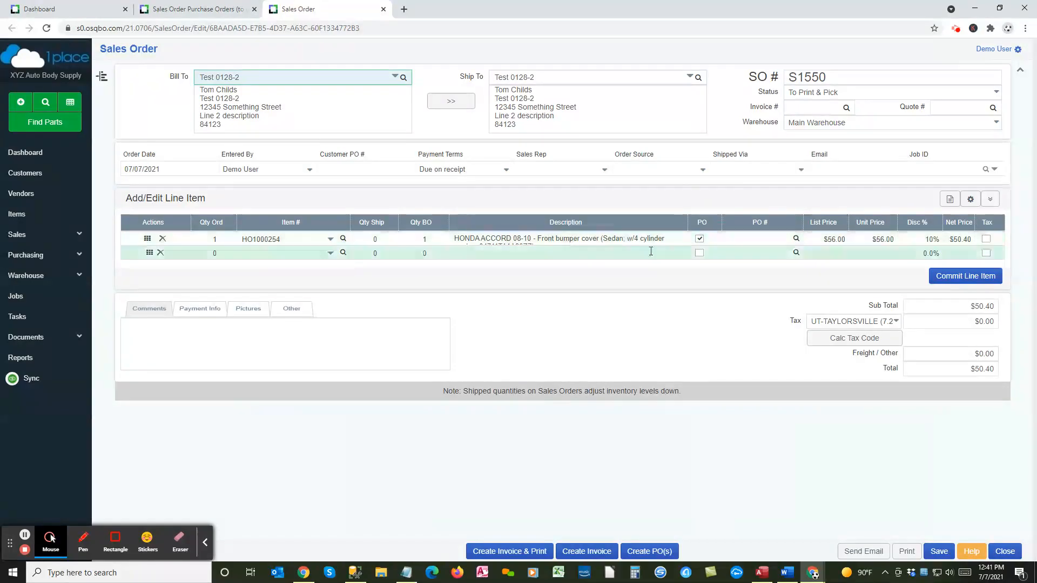
- View the Sales Orders setting options for auto-selecting the PO checkbox when an item is out of stock, and return to the sales order
left_click(1027, 30)
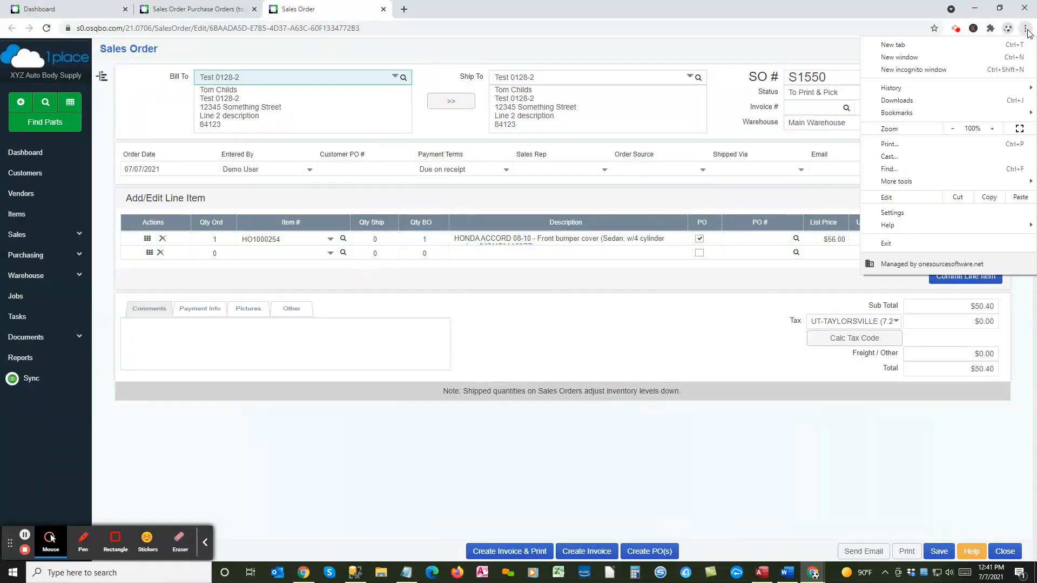
left_click(833, 54)
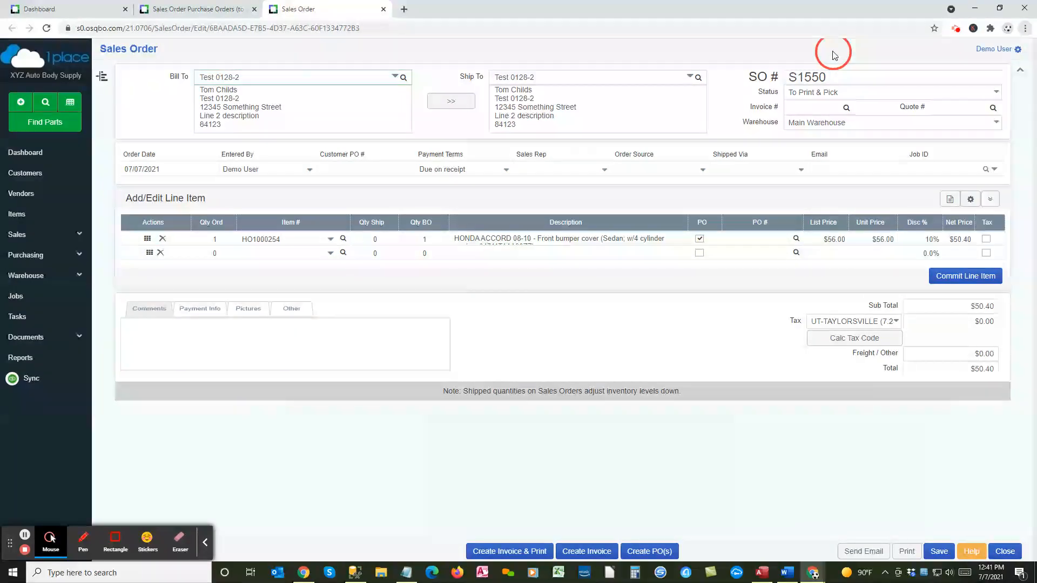
left_click(1018, 50)
left_click(955, 79)
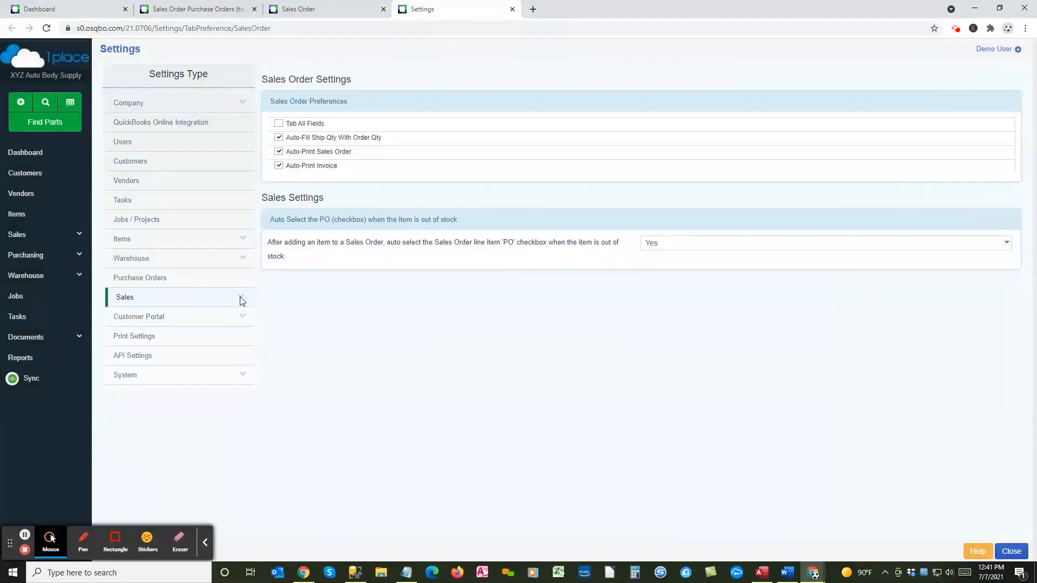
left_click(239, 297)
left_click(179, 390)
left_click(1006, 248)
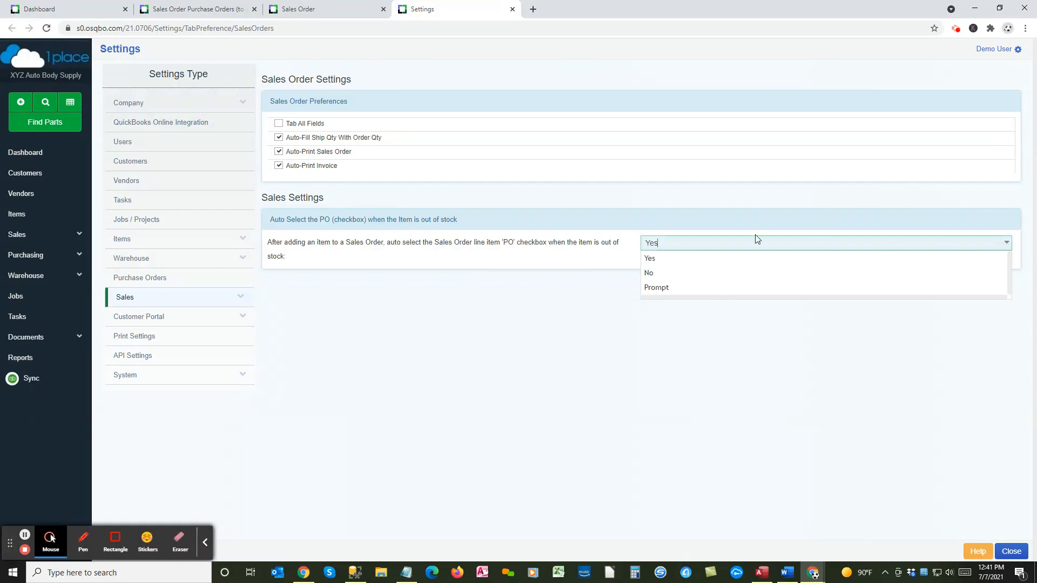
left_click(603, 323)
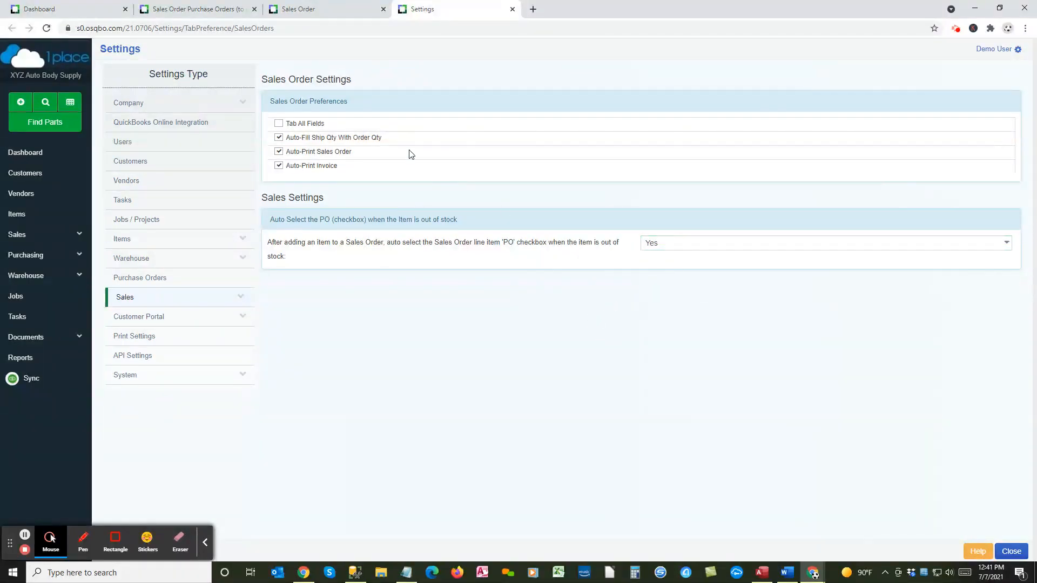
left_click(350, 10)
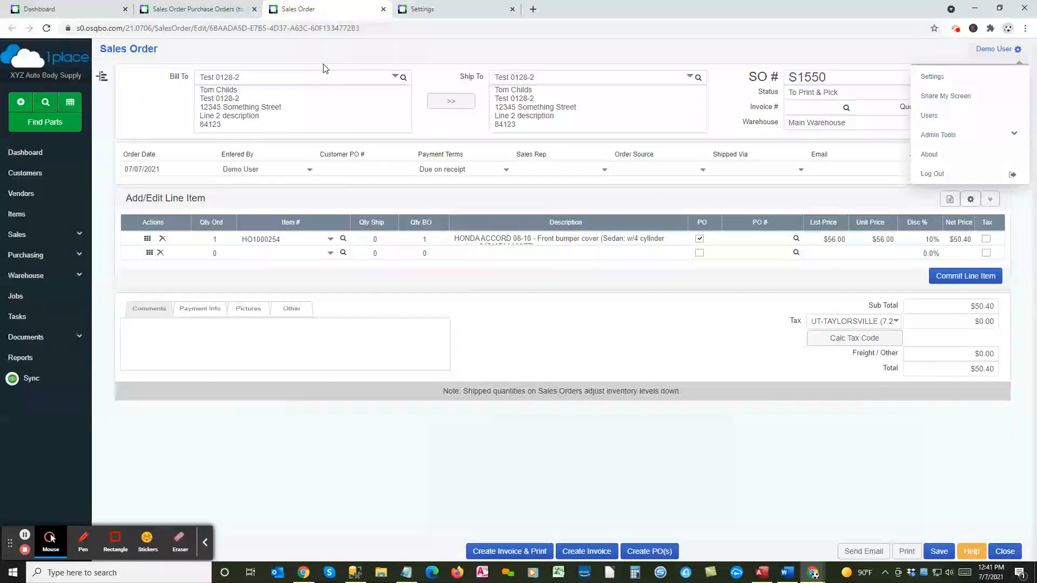
left_click(217, 253)
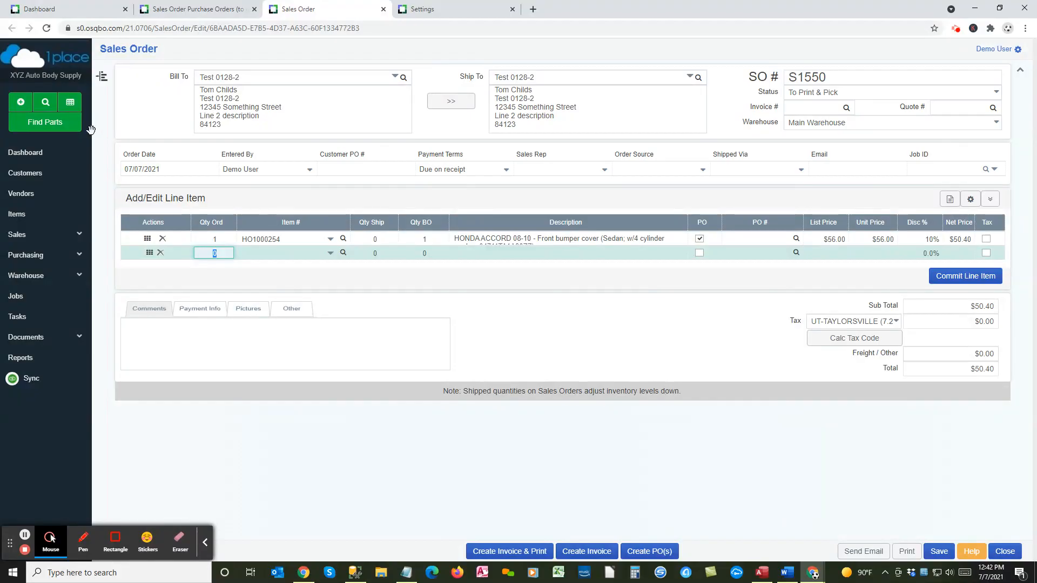
left_click(39, 125)
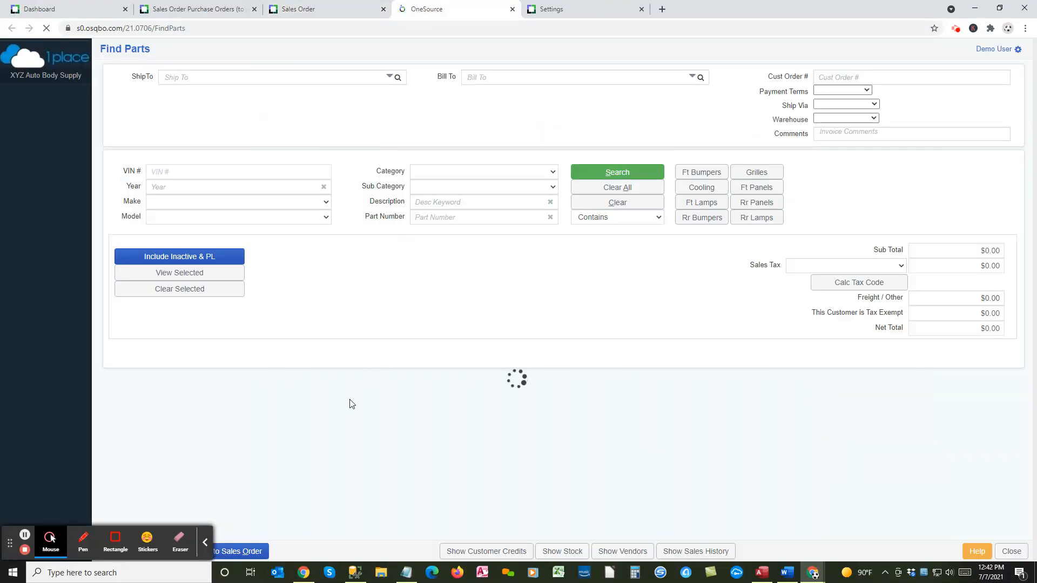
left_click(205, 542)
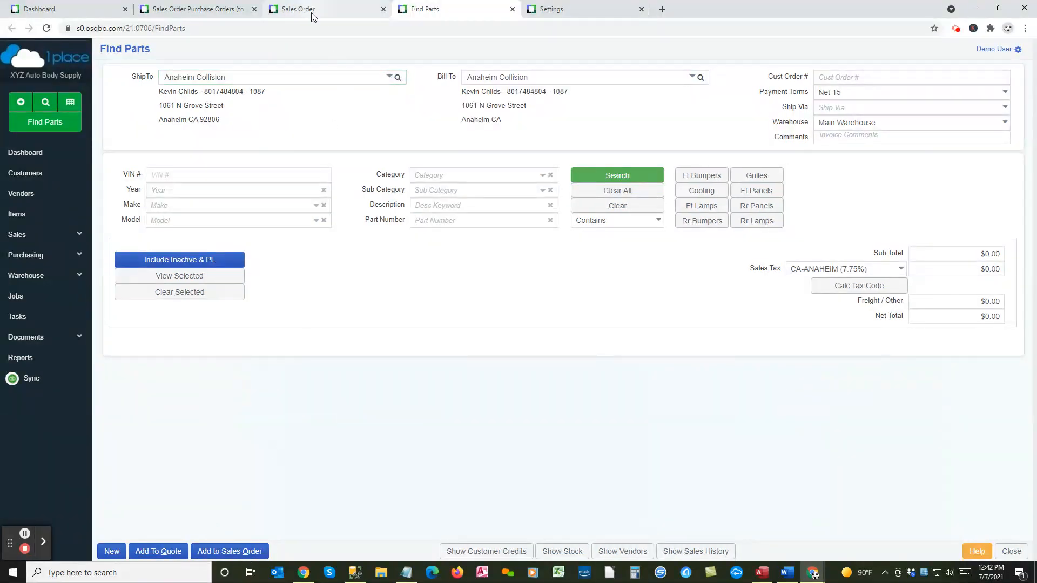
left_click(512, 9)
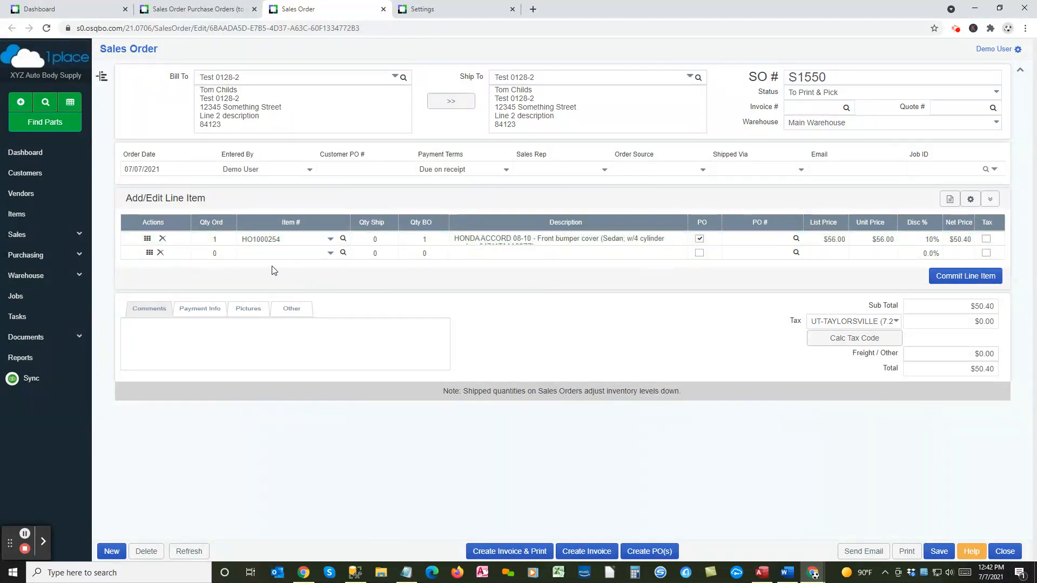
- Add a line item to the sales order with an ordered quantity of 1 and item HO1000105, a Honda Civic CRX front bumper cover
left_click(213, 254)
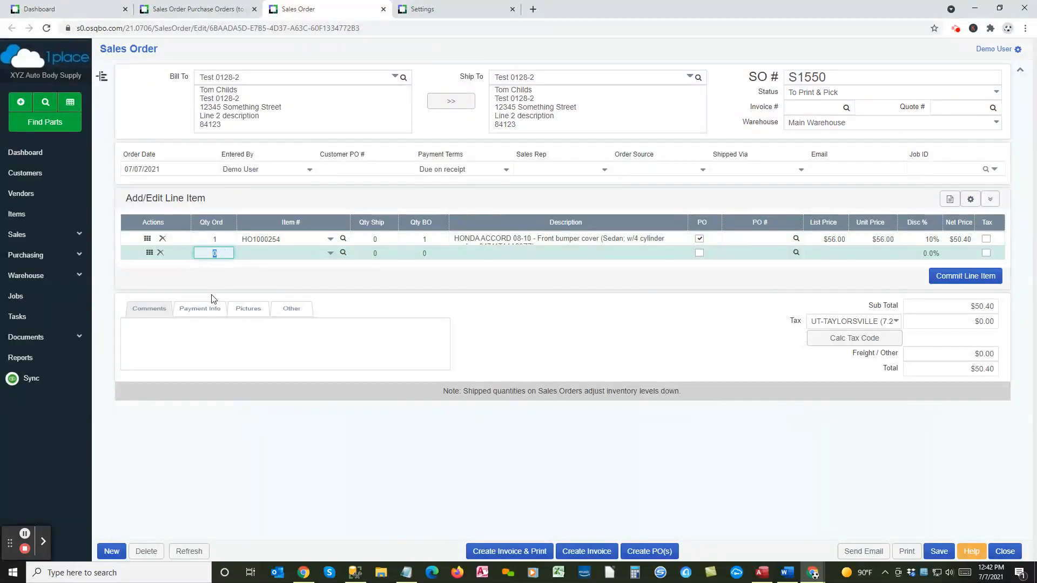
key("Tab")
type("ho1000")
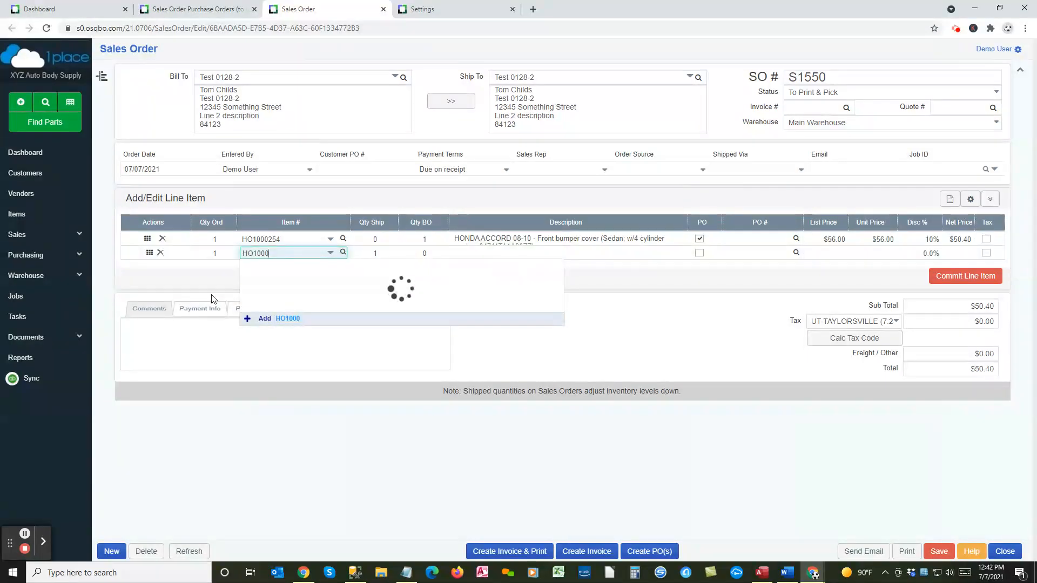
key("Down")
key("Down")
key("Down")
key("Down")
key("Down")
key("Down")
key("Down")
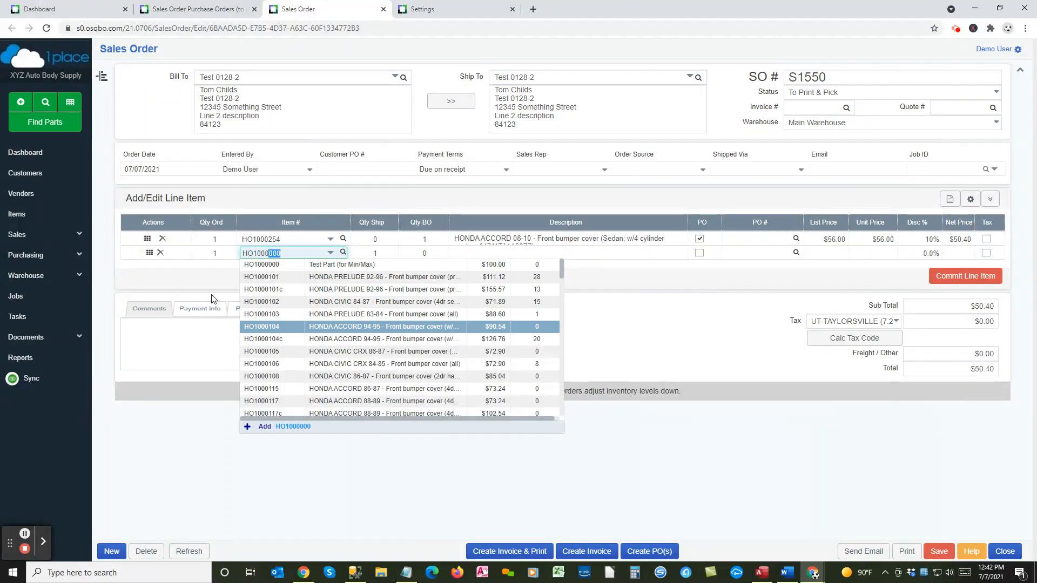
key("Tab")
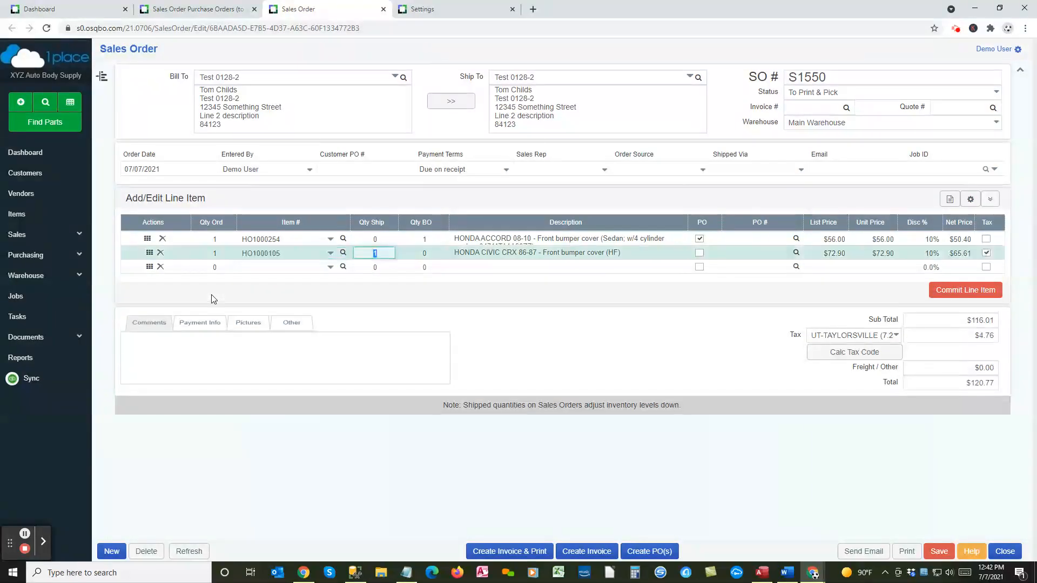
- Commit the HO1000105 line with its default description and prices, and save the sales order
key("Tab")
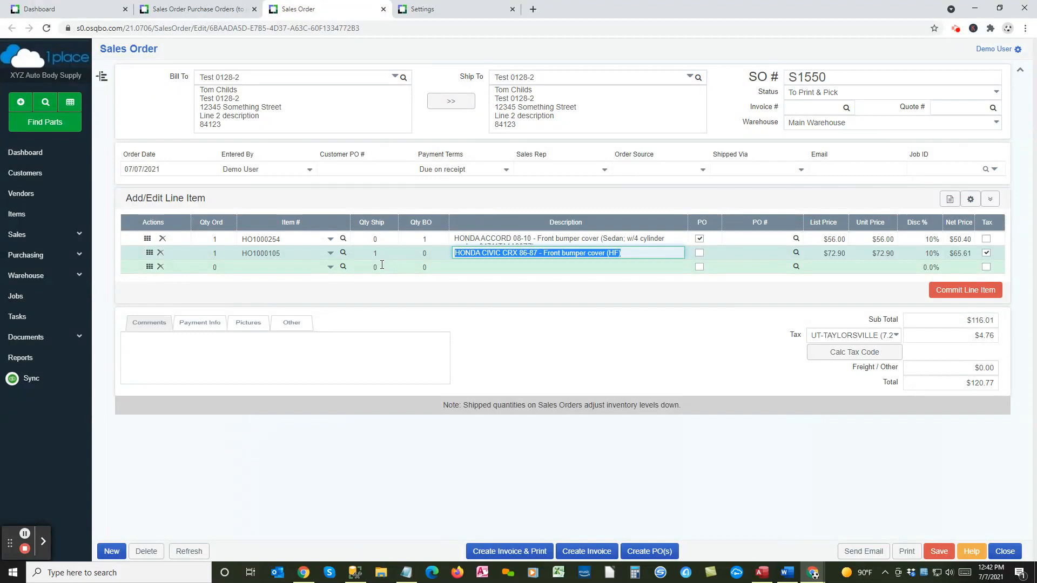
key("Tab")
key("Tab")
key("Tab")
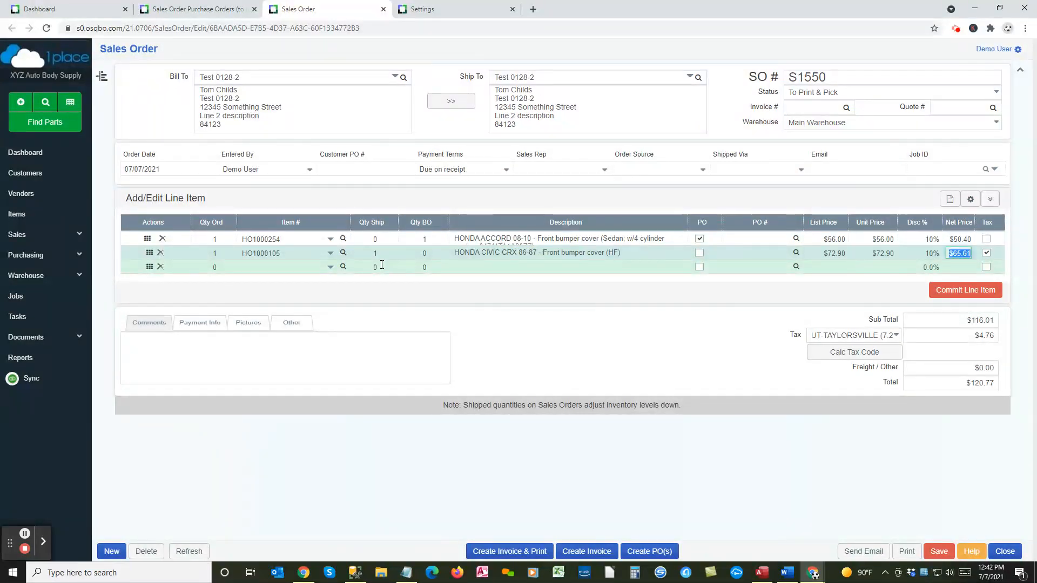
key("Return")
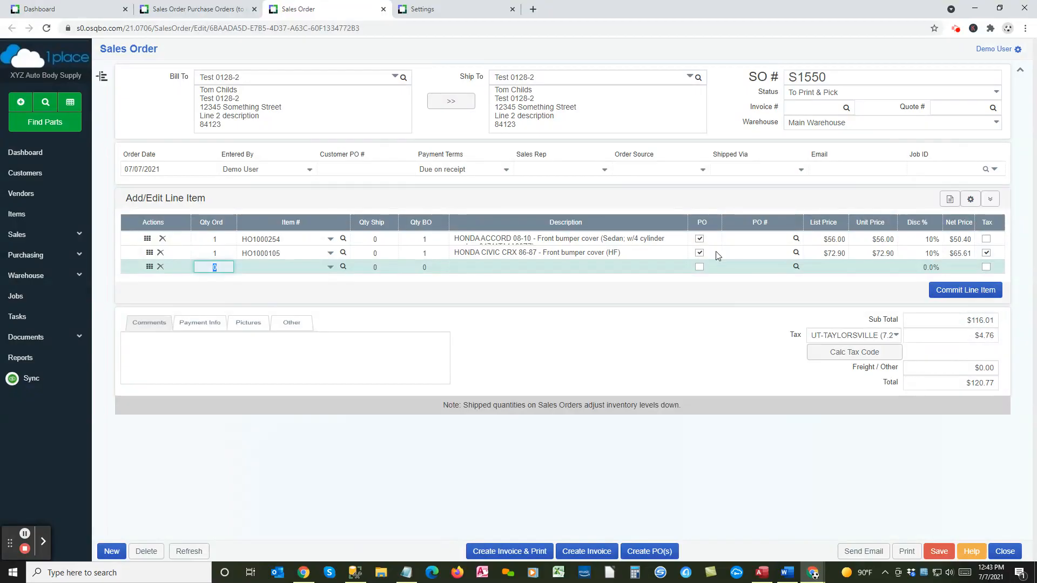
left_click(930, 548)
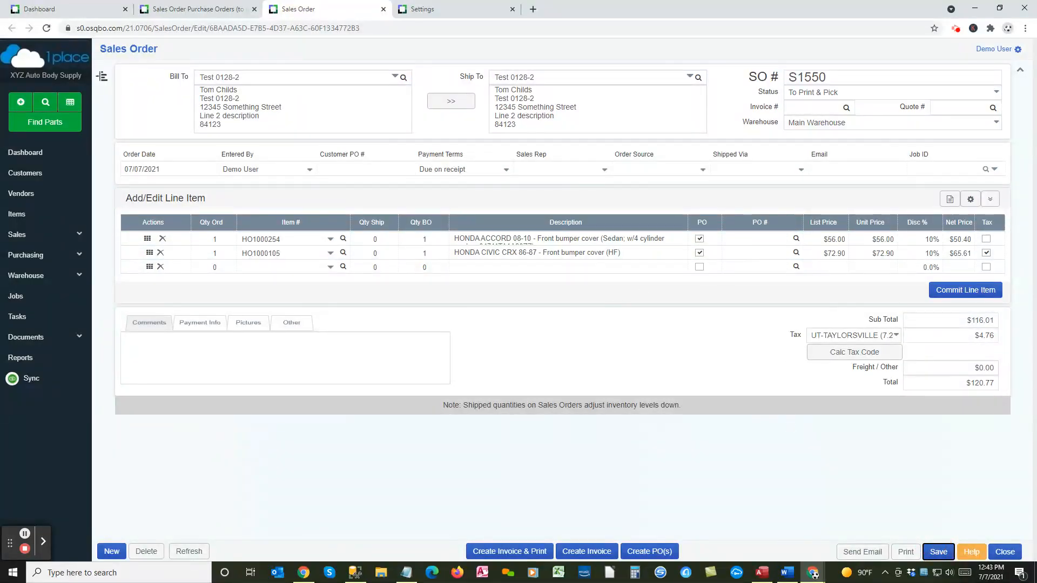
- Bring up the Notepad list of special order PO scenarios, read the first scenario and move the window away again
left_click_drag(1036, 112, 622, 97)
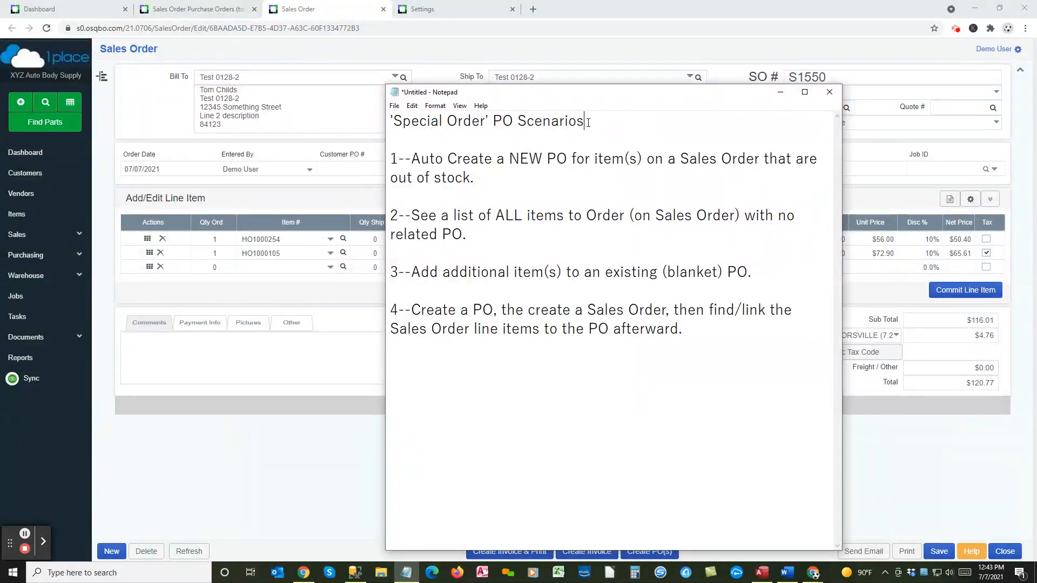
left_click_drag(588, 123, 513, 122)
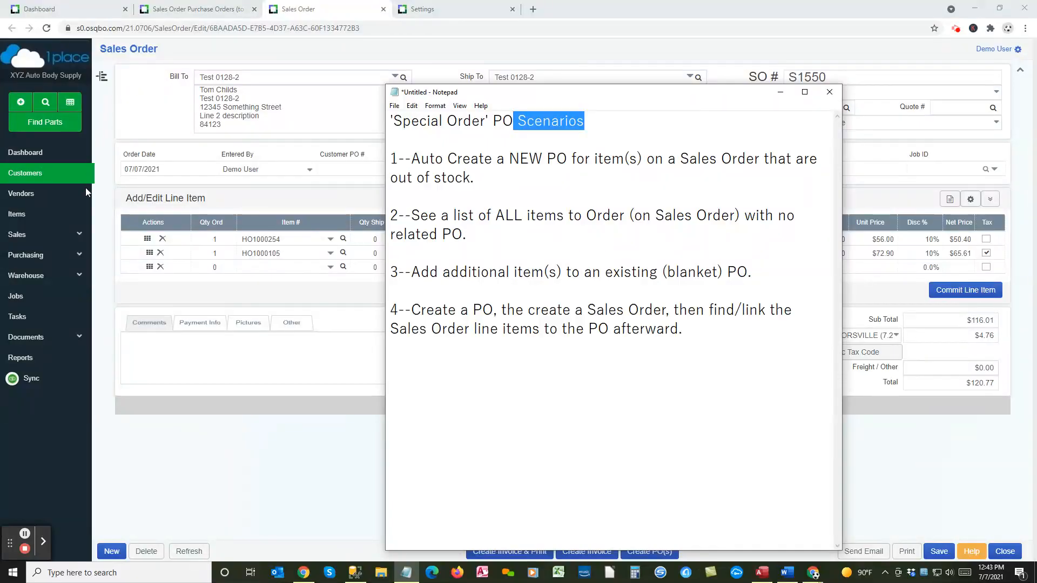
left_click(486, 182)
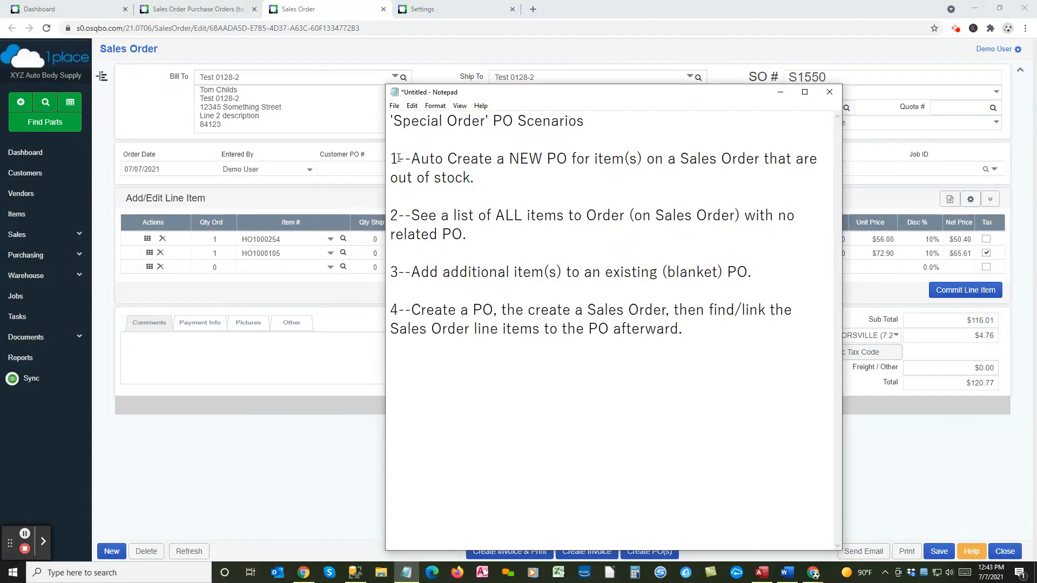
left_click_drag(411, 159, 591, 171)
left_click_drag(588, 104, 1036, 119)
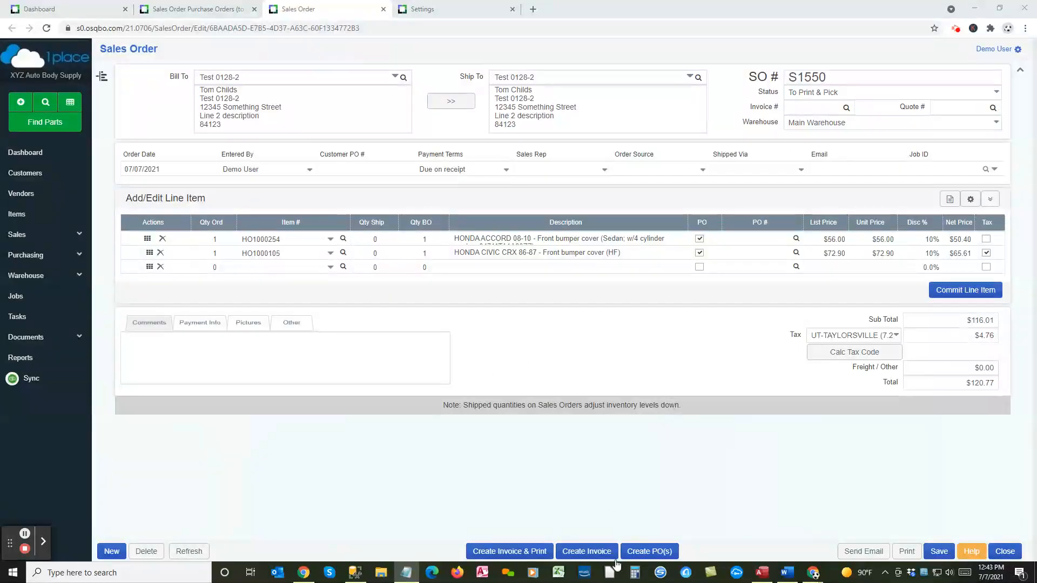
- Start creating POs from the sales order and compare its items with the list covering all sales orders
left_click(646, 555)
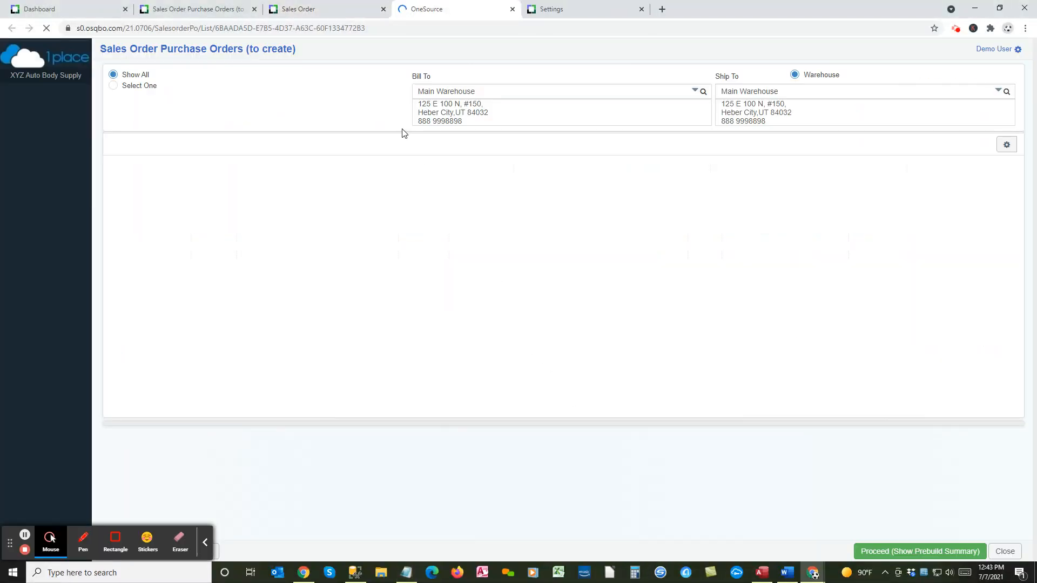
left_click(183, 9)
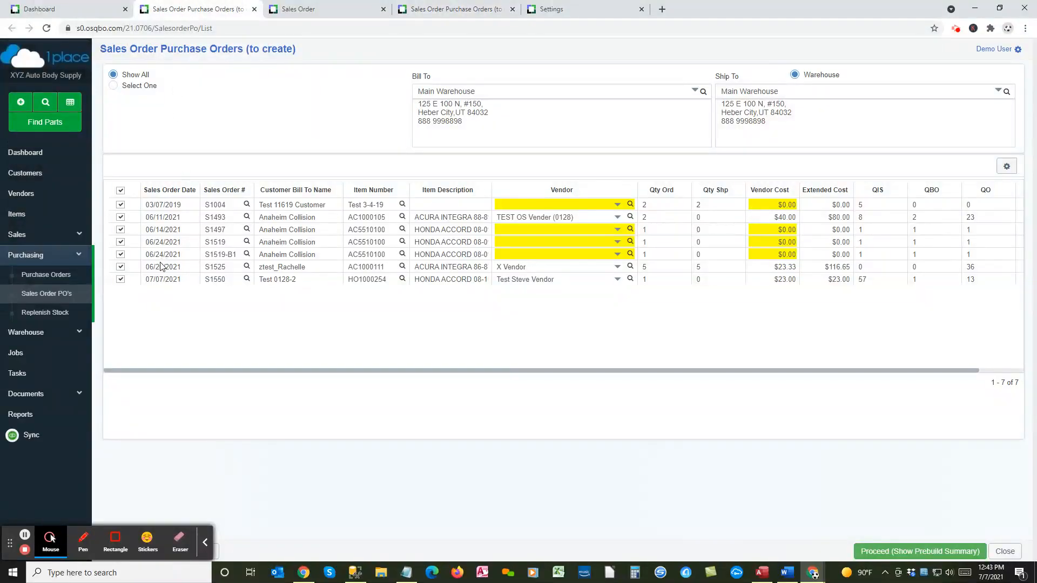
left_click(448, 9)
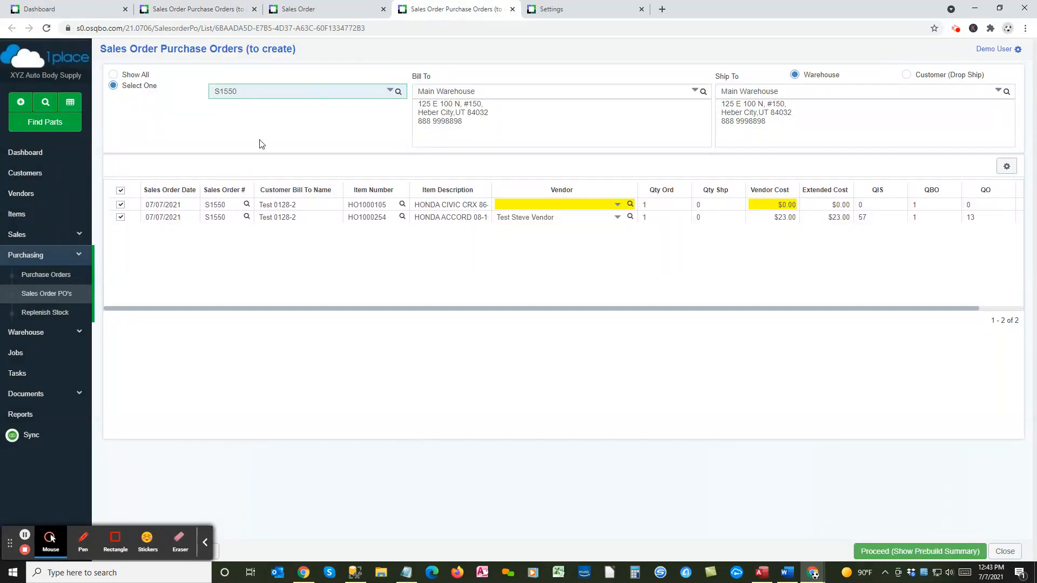
- Compare the sales order number selected on the PO creation page with the one on the sales order
double_click(222, 92)
left_click(324, 16)
double_click(787, 79)
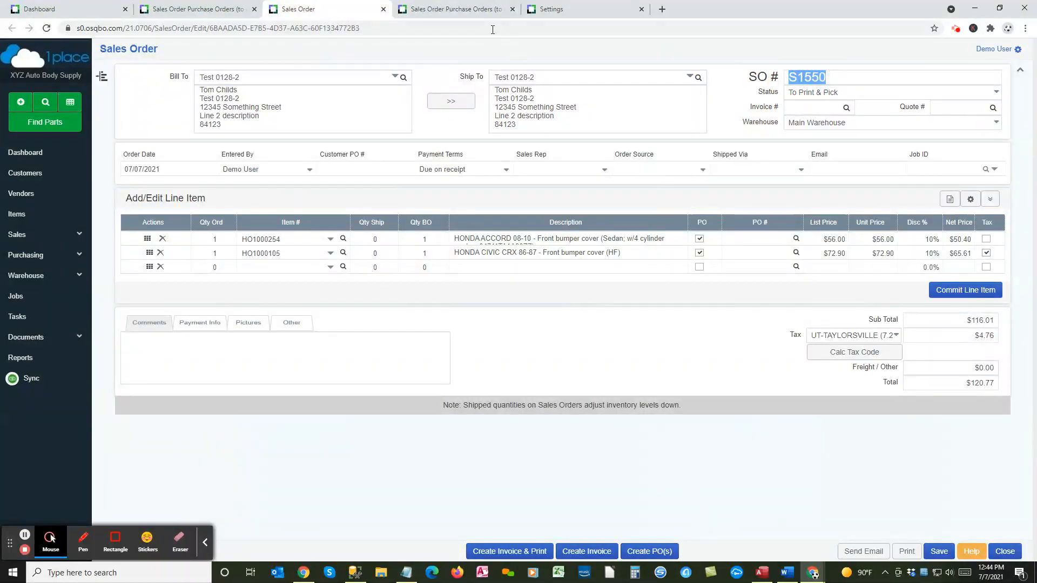
- Compare the PO creation page with the sales order, and assign vendor TEST STEVE 0620 at a vendor cost of $45.00 to item HO1000105
left_click(471, 12)
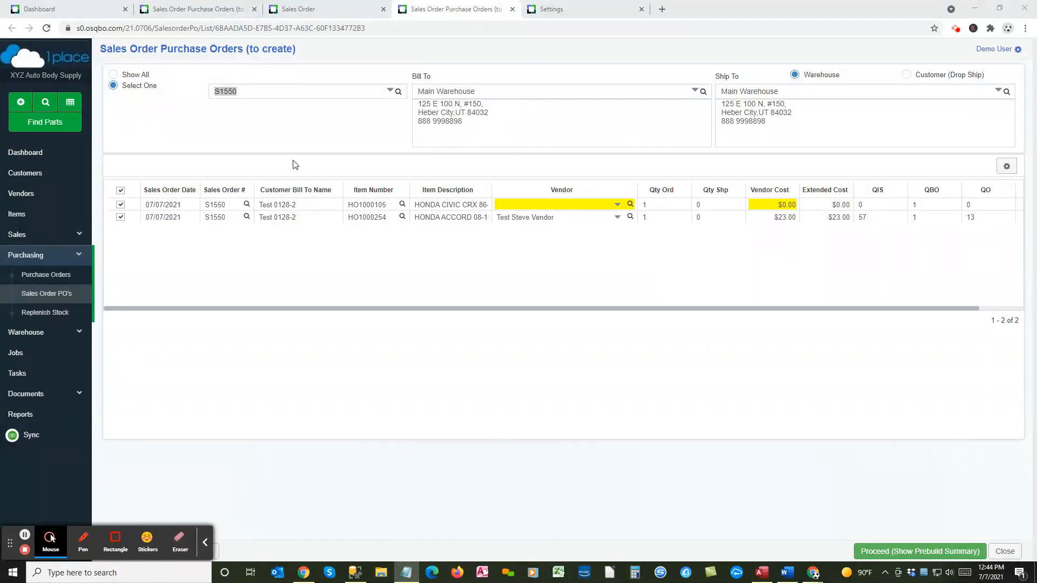
left_click(289, 11)
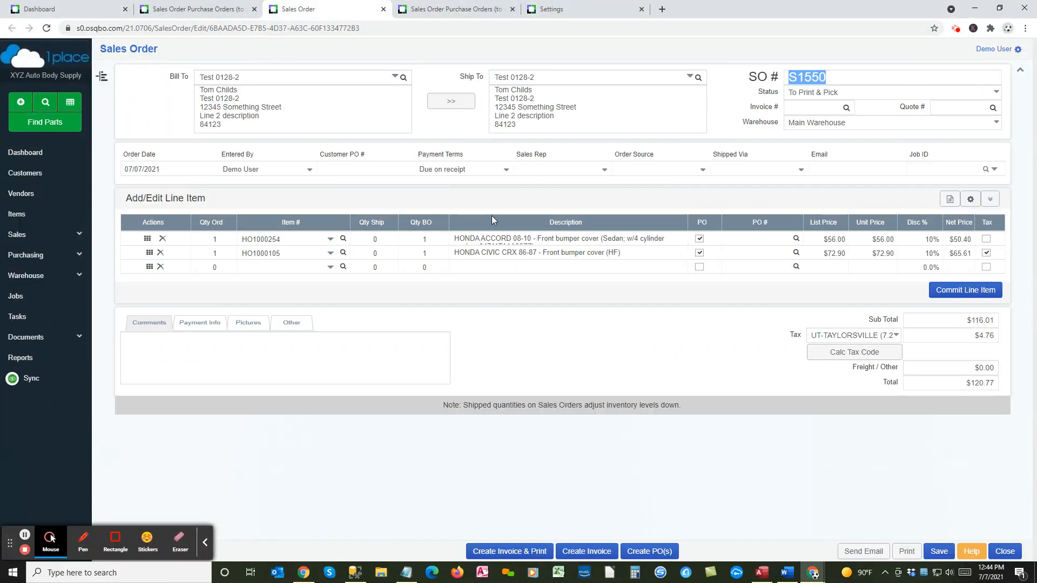
left_click(457, 9)
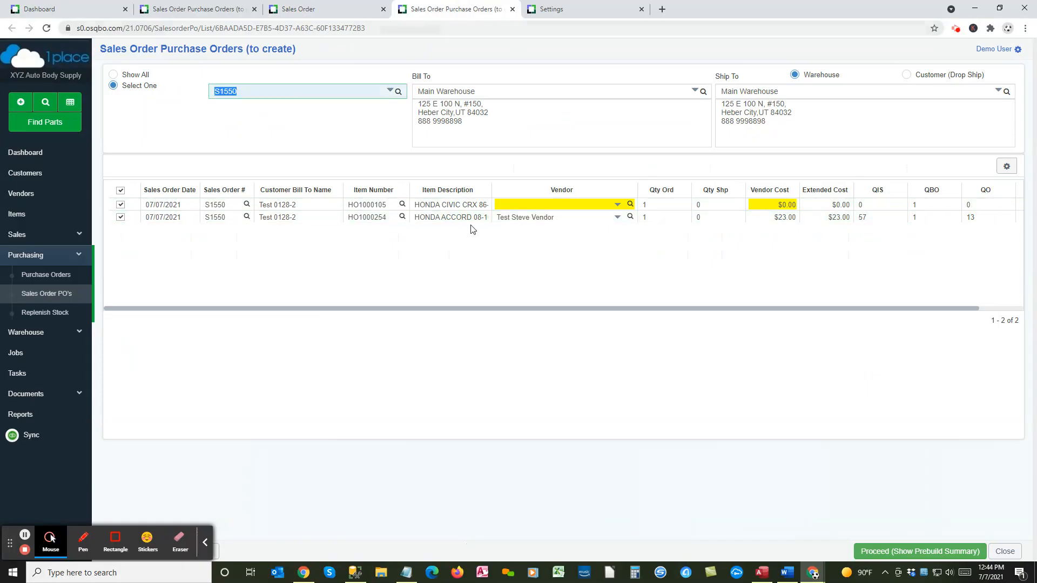
left_click(617, 205)
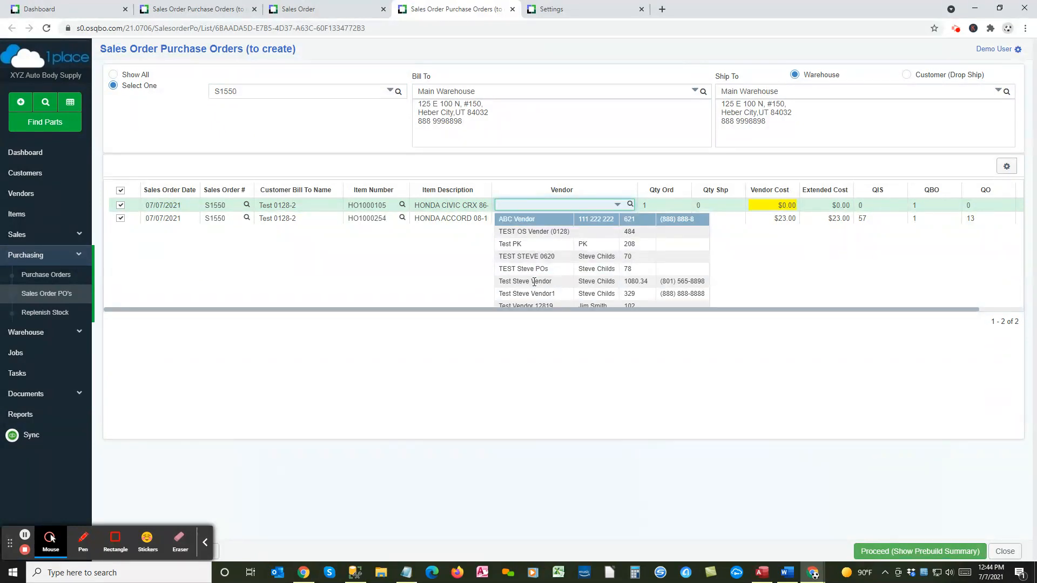
left_click(538, 255)
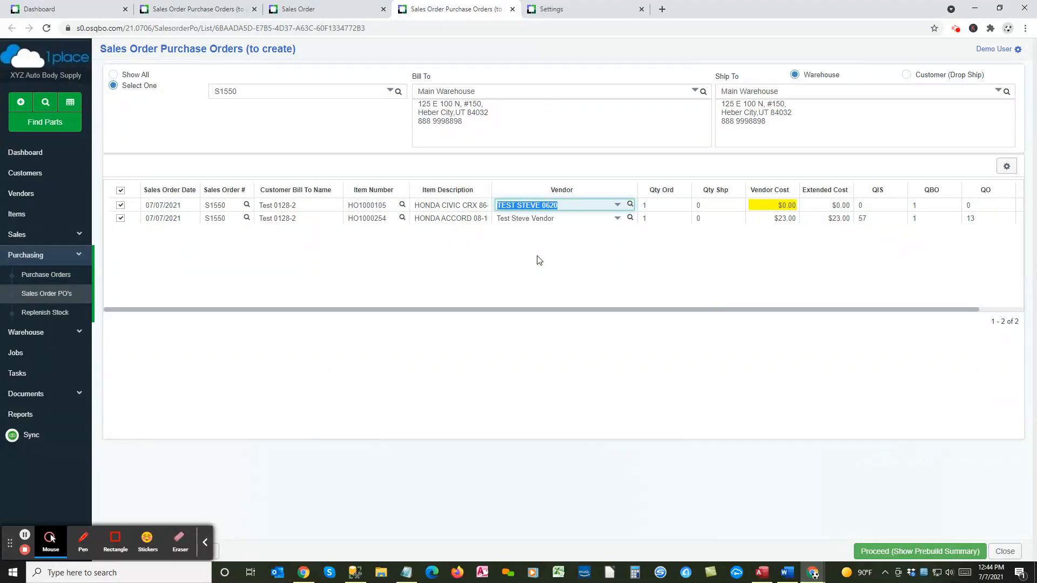
key("Tab")
type("45")
key("Tab")
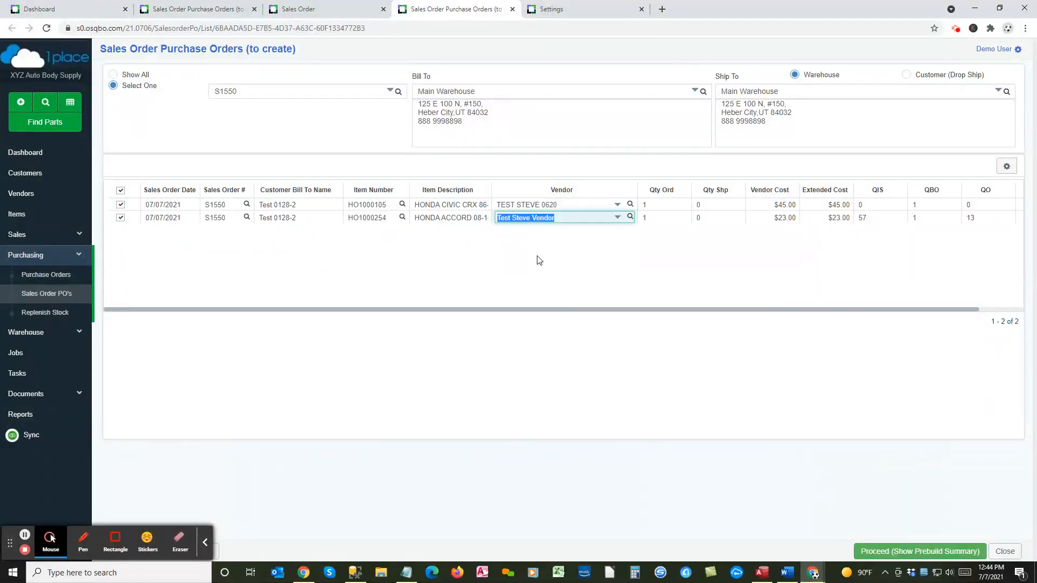
- Review the vendors and costs of both items, proceed to the prebuild summary and create new POs for both vendors
left_click(542, 208)
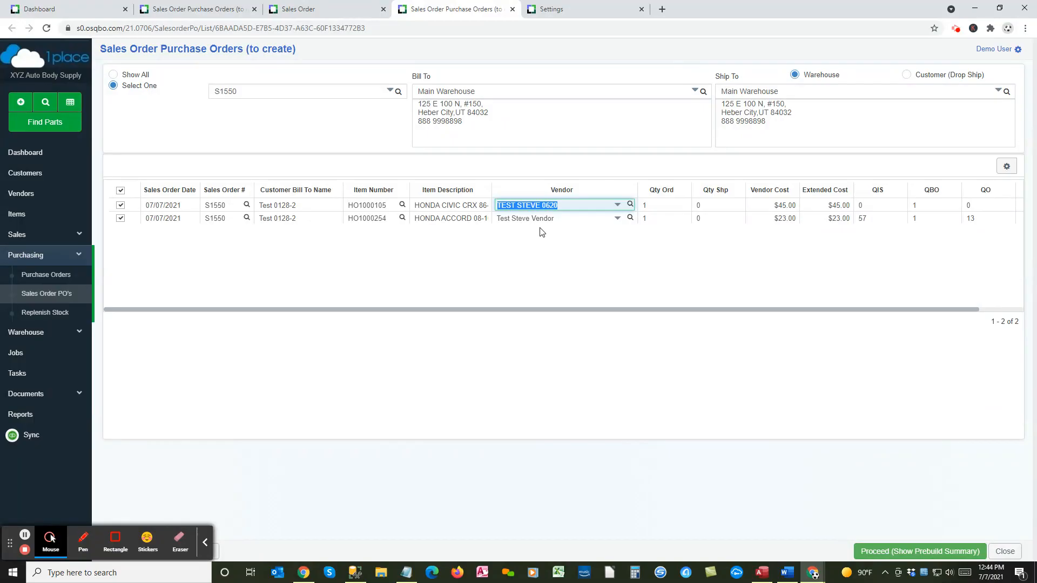
key("Tab")
key("Tab")
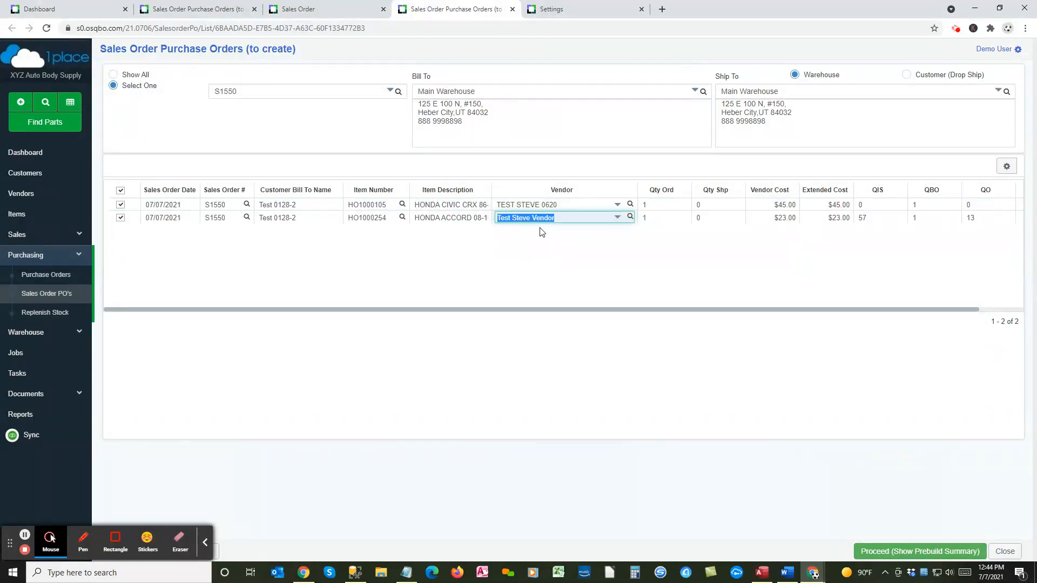
key("Tab")
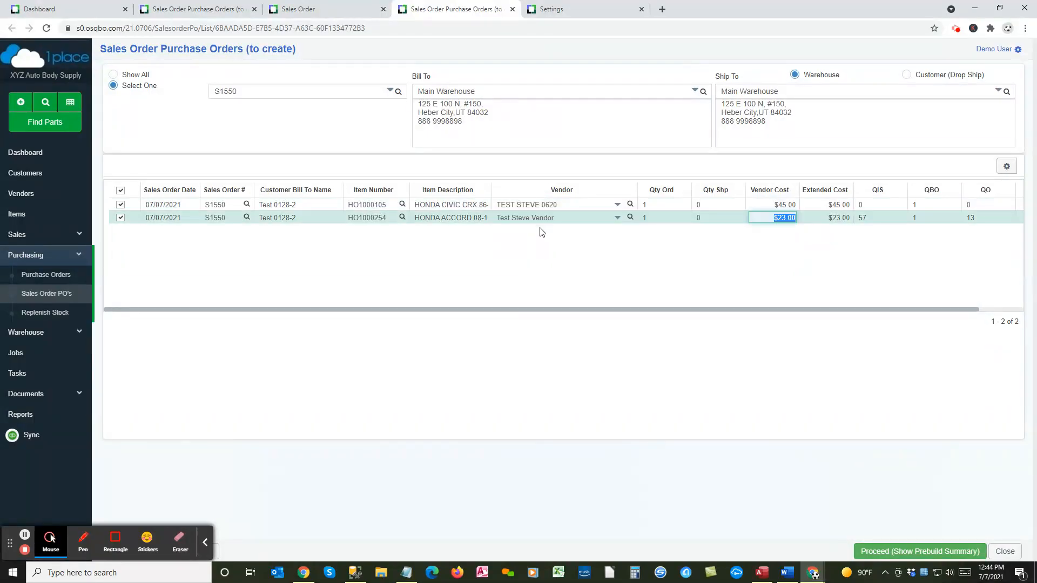
left_click(905, 551)
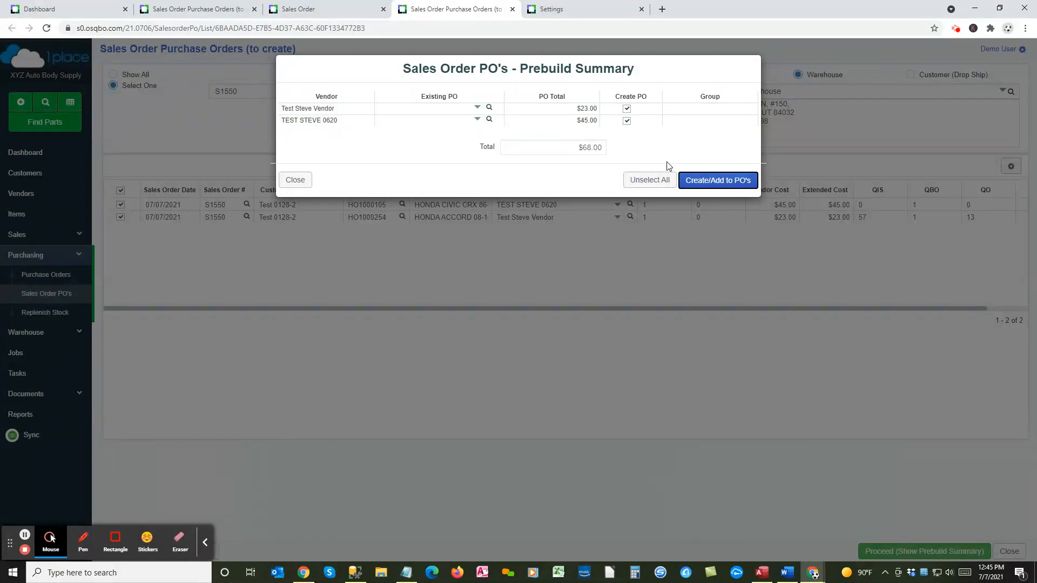
left_click(722, 182)
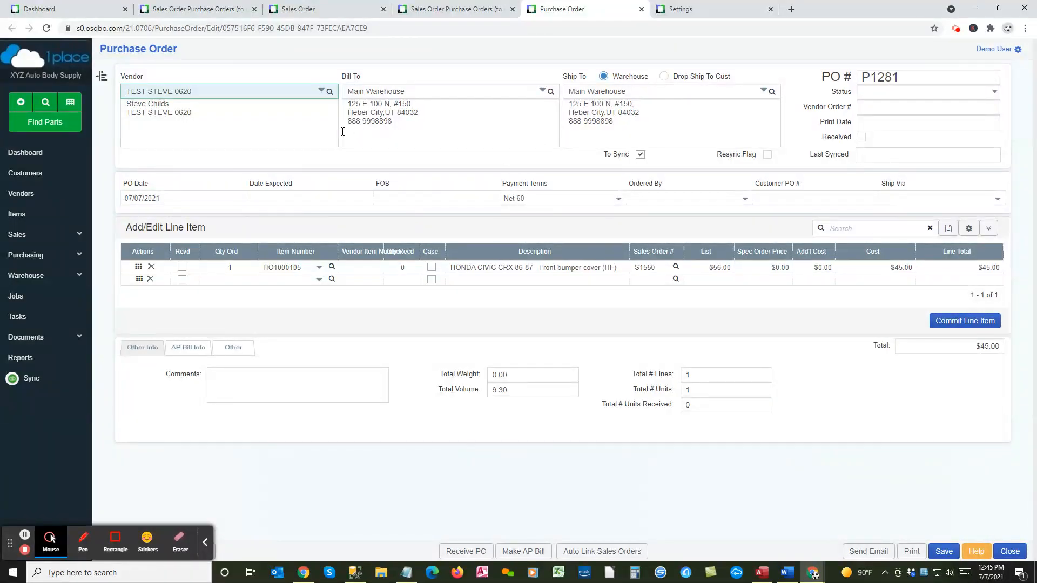
- Open the new Test Steve Vendor purchase order through Quick Search and highlight the sales order number on its line
key("ctrl+q")
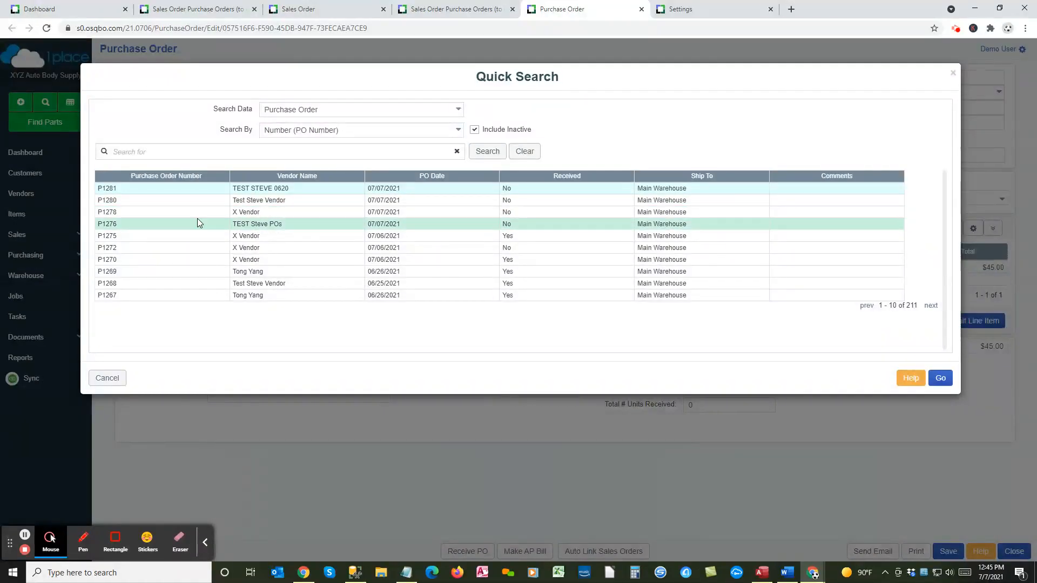
double_click(260, 202)
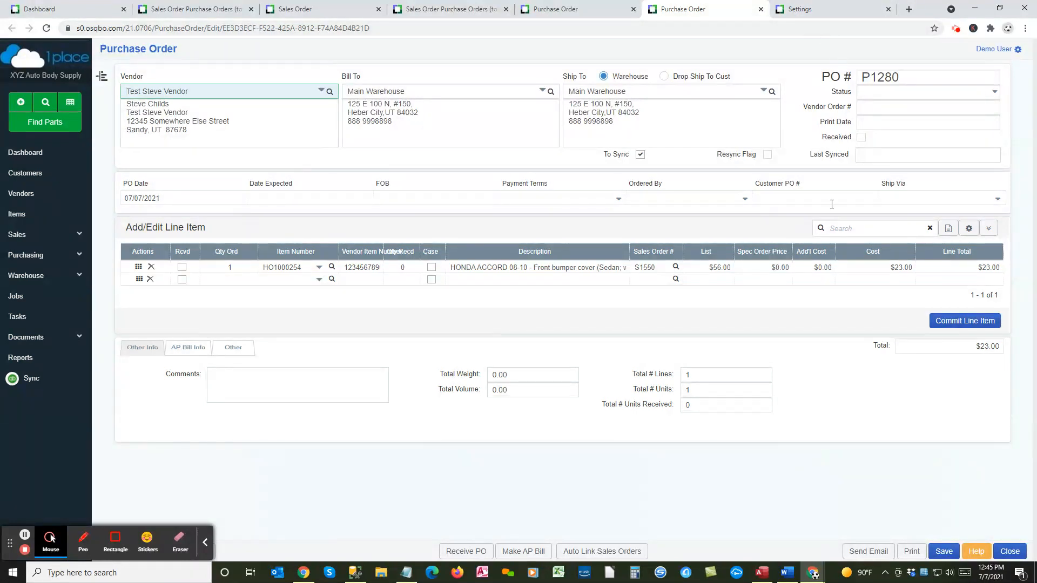
left_click(653, 267)
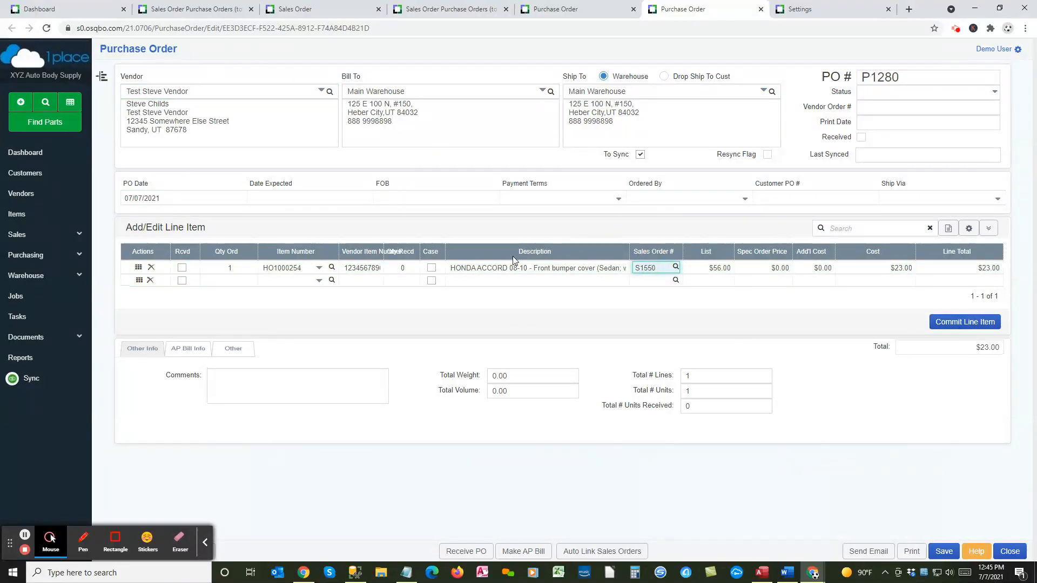
double_click(638, 270)
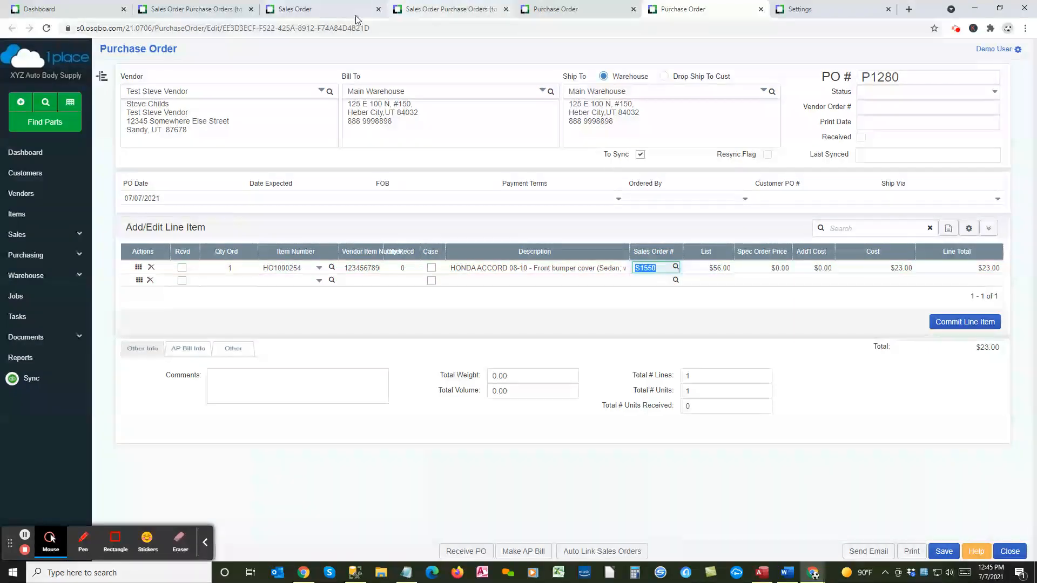
- Check the number on the sales order and the sales order link on the TEST STEVE 0620 purchase order line
left_click(334, 9)
left_click(834, 81)
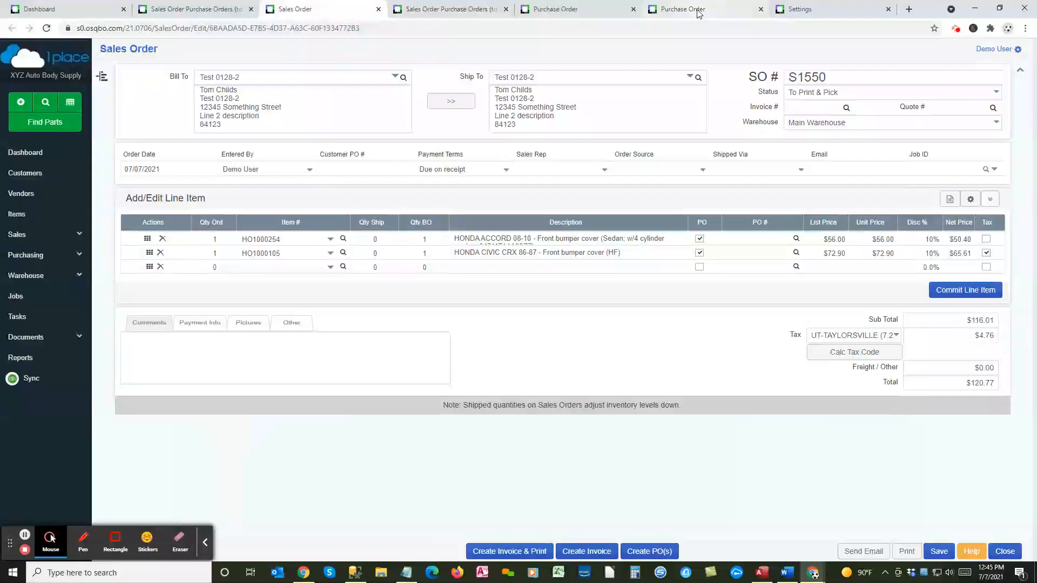
left_click(746, 9)
left_click(582, 12)
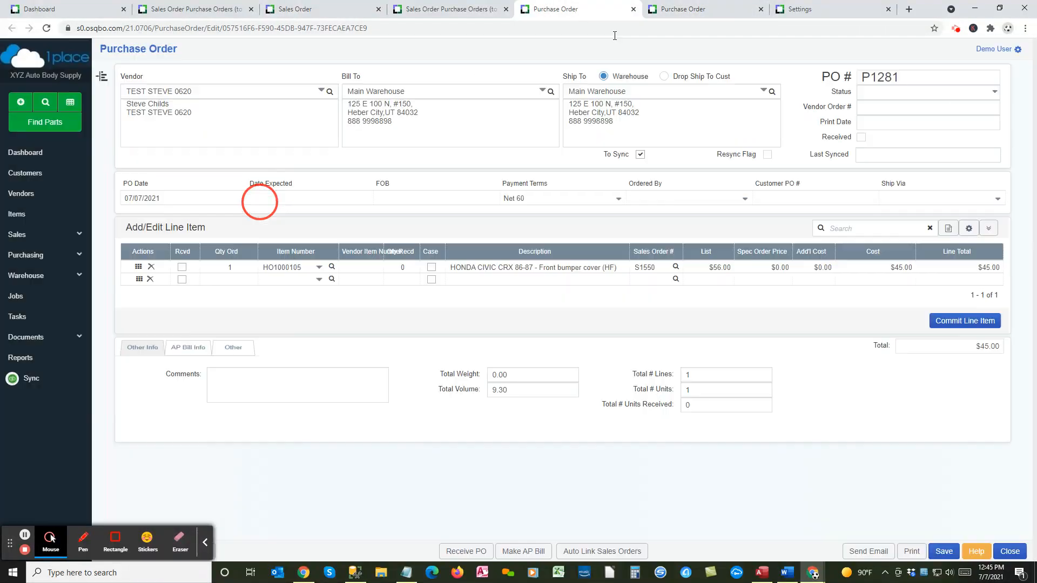
left_click(647, 267)
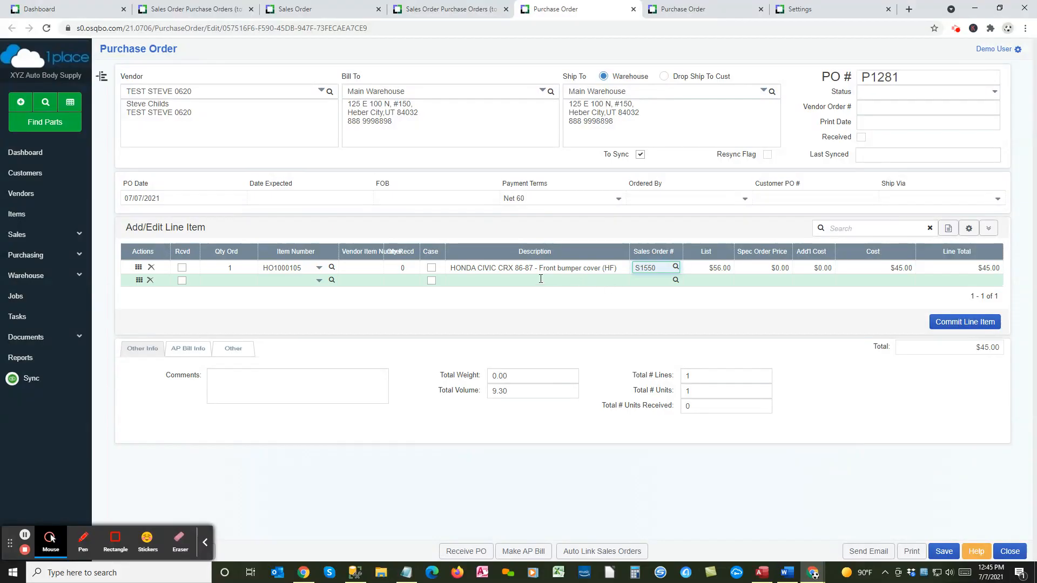
- Return to the sales order, collapse the recording toolbar and refresh the order to load the PO numbers on its lines
left_click(311, 15)
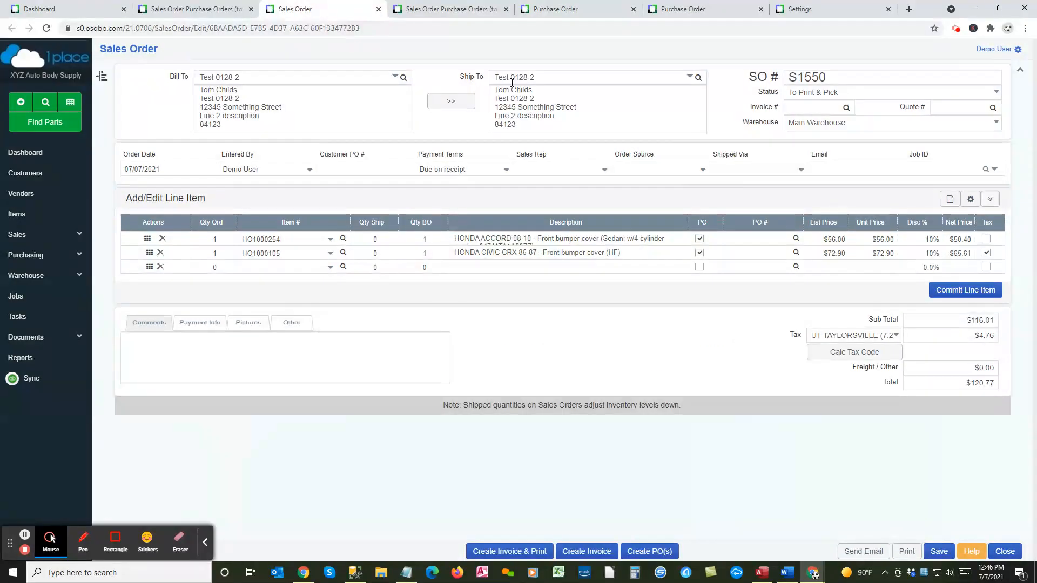
left_click(205, 543)
left_click(190, 549)
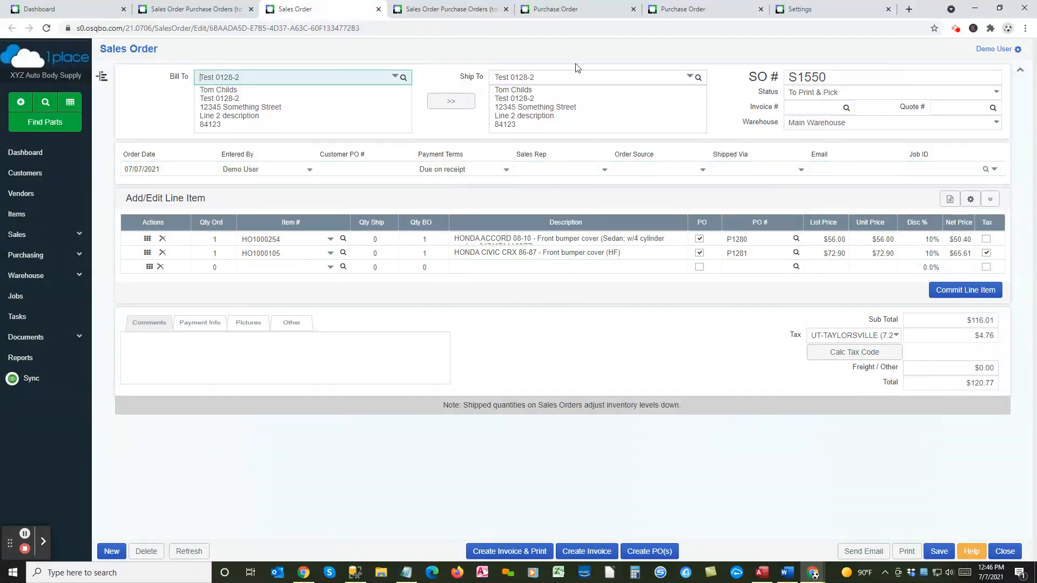
- Highlight the linked sales order number on the TEST STEVE 0620 purchase order and go back to the sales order
left_click(562, 9)
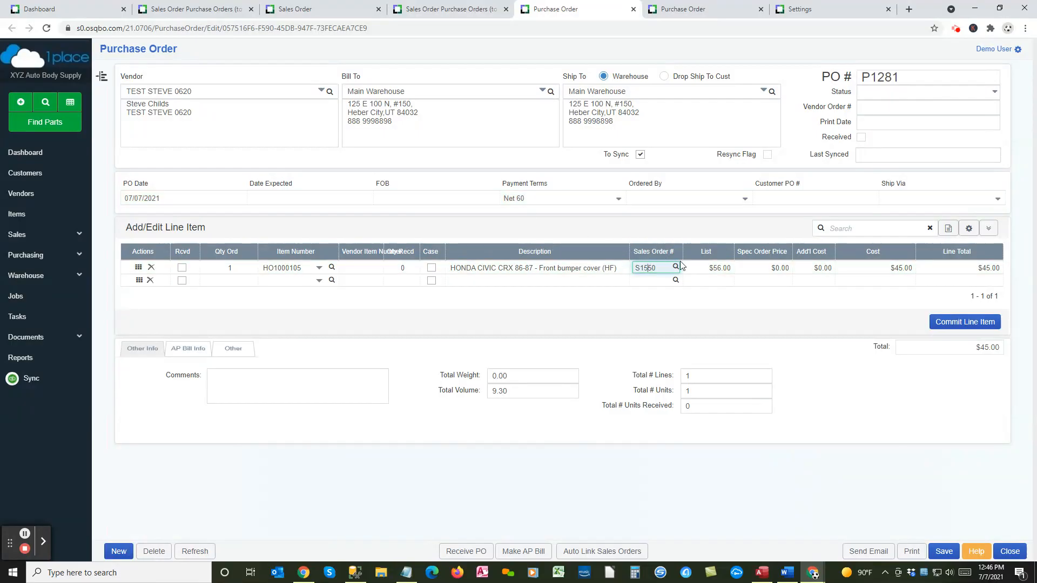
left_click_drag(656, 268, 636, 275)
left_click(315, 15)
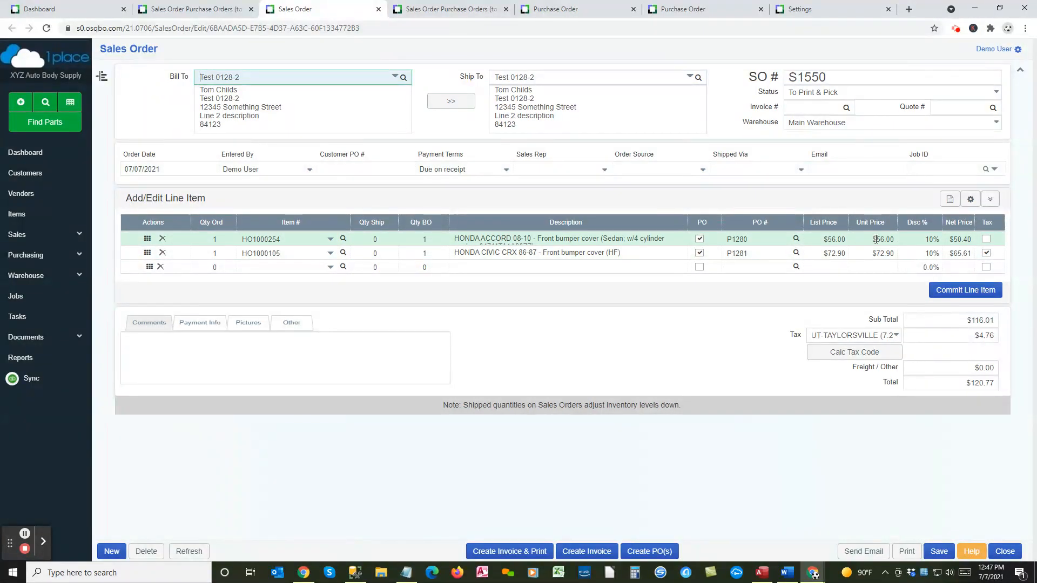
- Examine the expanded line details on the sales order and the cost of HO1000105 on its purchase order
left_click(990, 200)
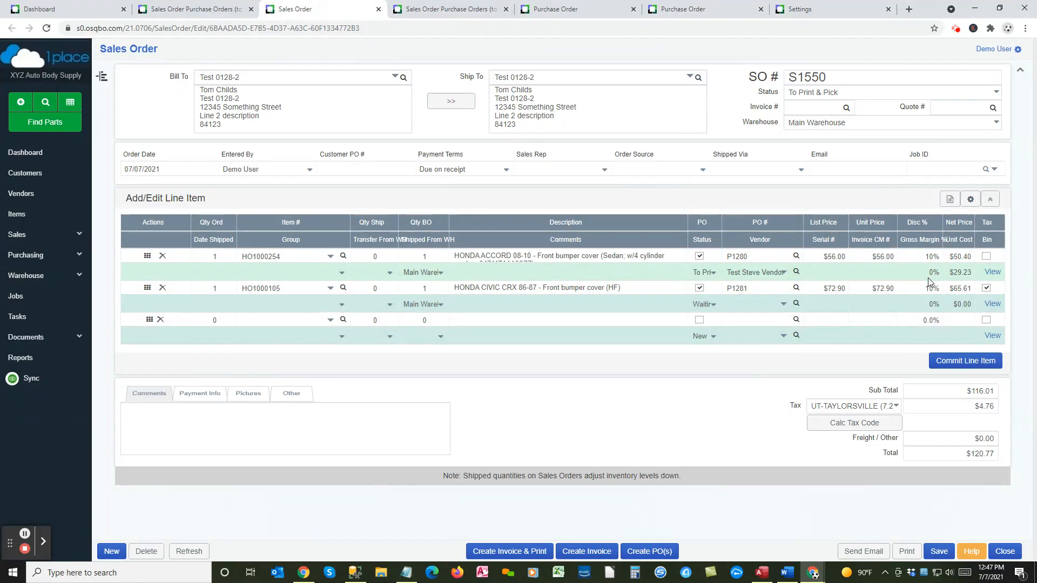
left_click(992, 200)
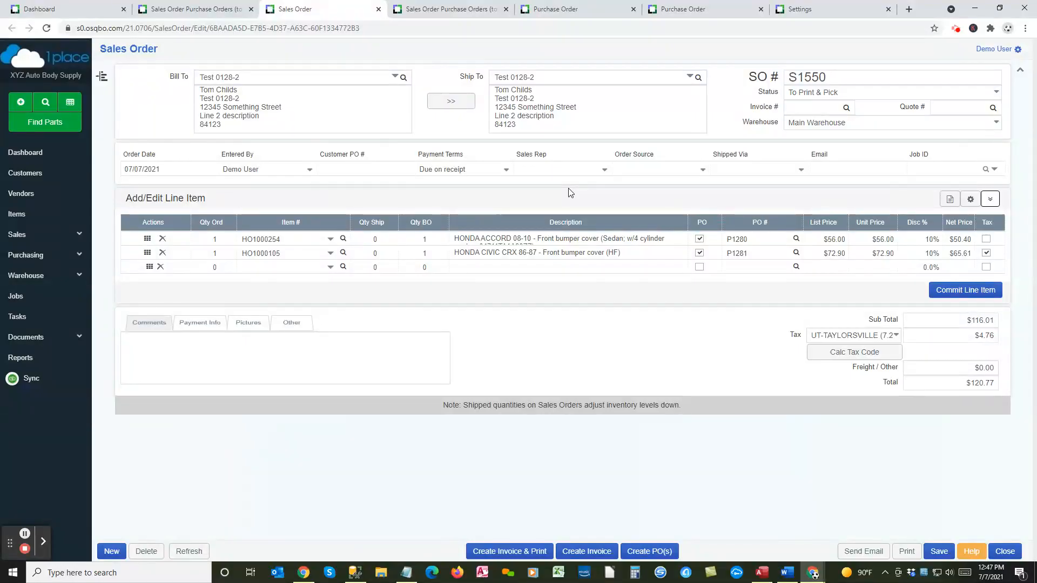
left_click(570, 9)
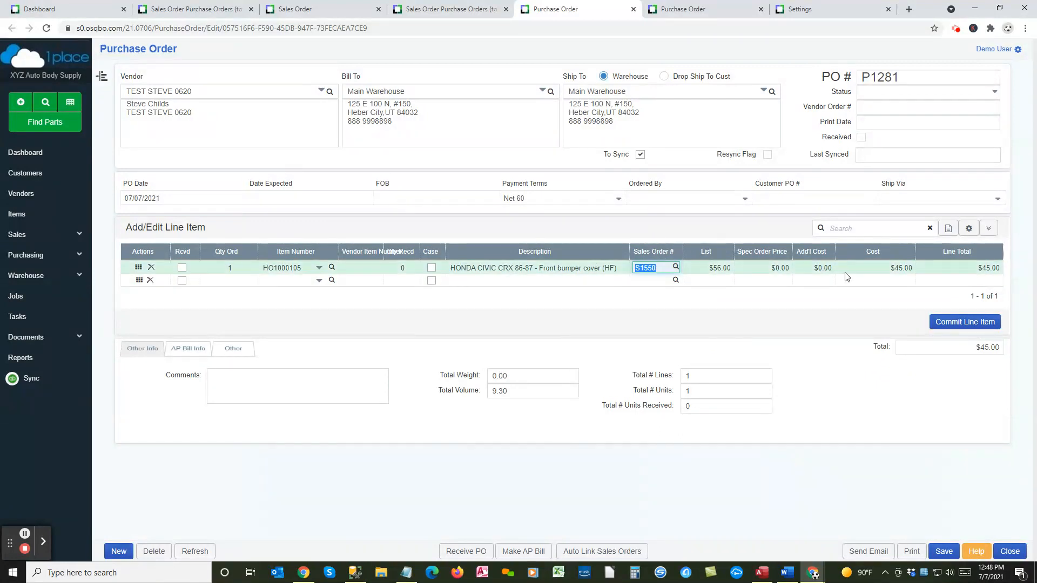
left_click(871, 269)
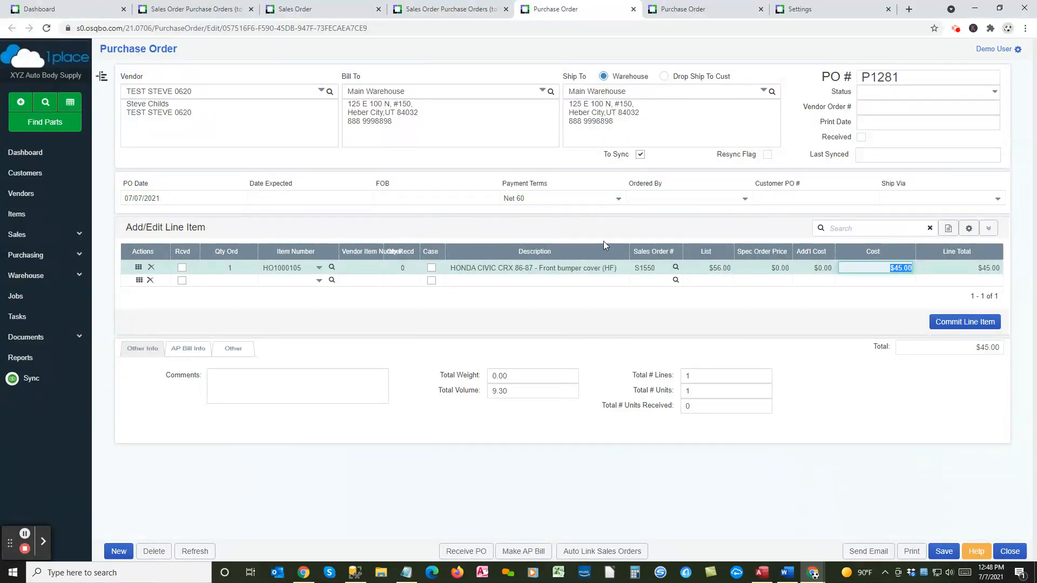
- Show the list of items to order for all sales orders, review the first two scenarios in Notepad and minimize Notepad
left_click(230, 9)
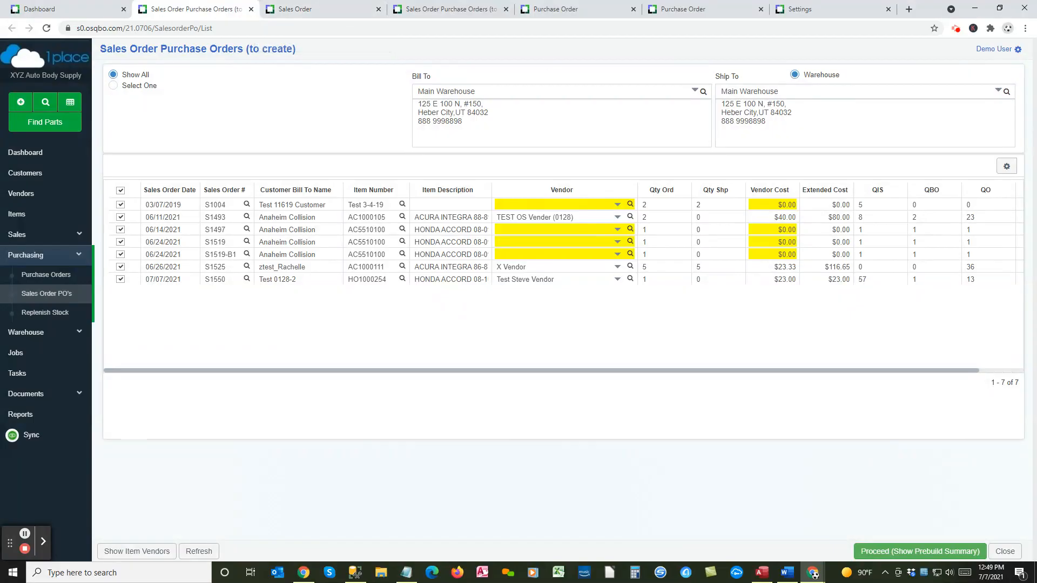
left_click_drag(1036, 108, 676, 100)
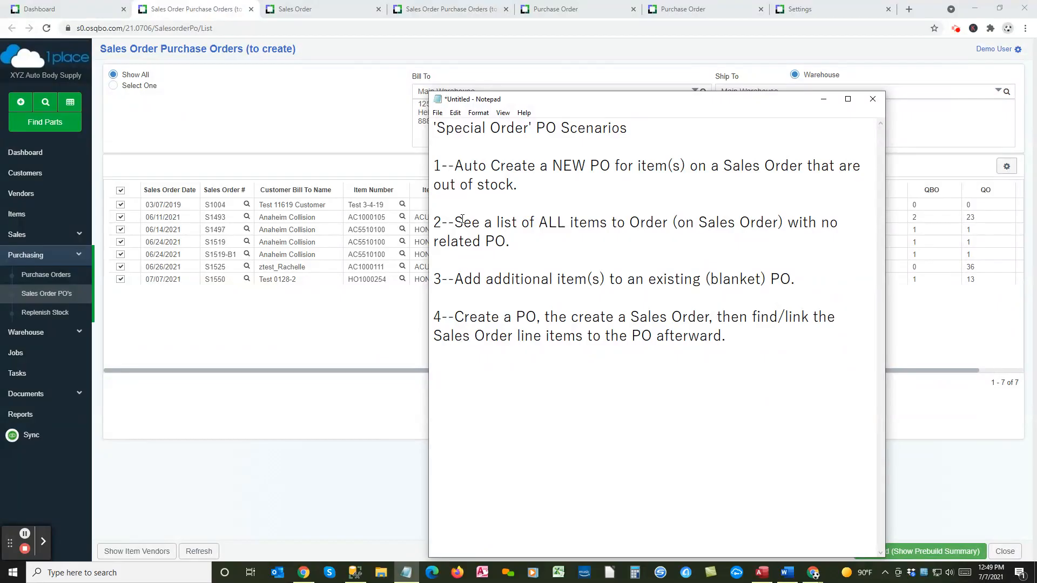
left_click_drag(519, 185, 423, 168)
left_click(508, 172)
left_click_drag(515, 185, 438, 167)
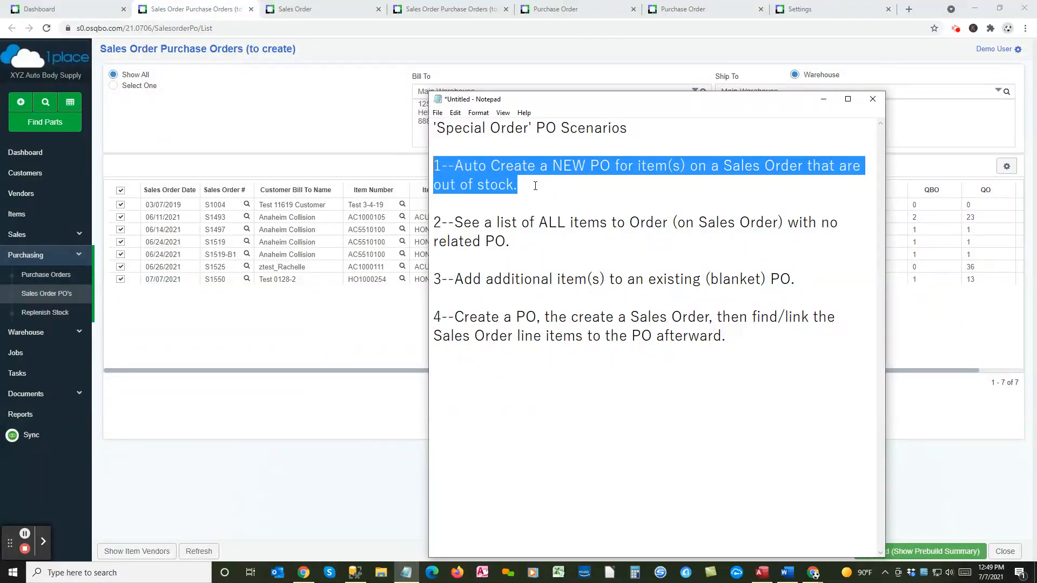
left_click_drag(508, 249, 434, 220)
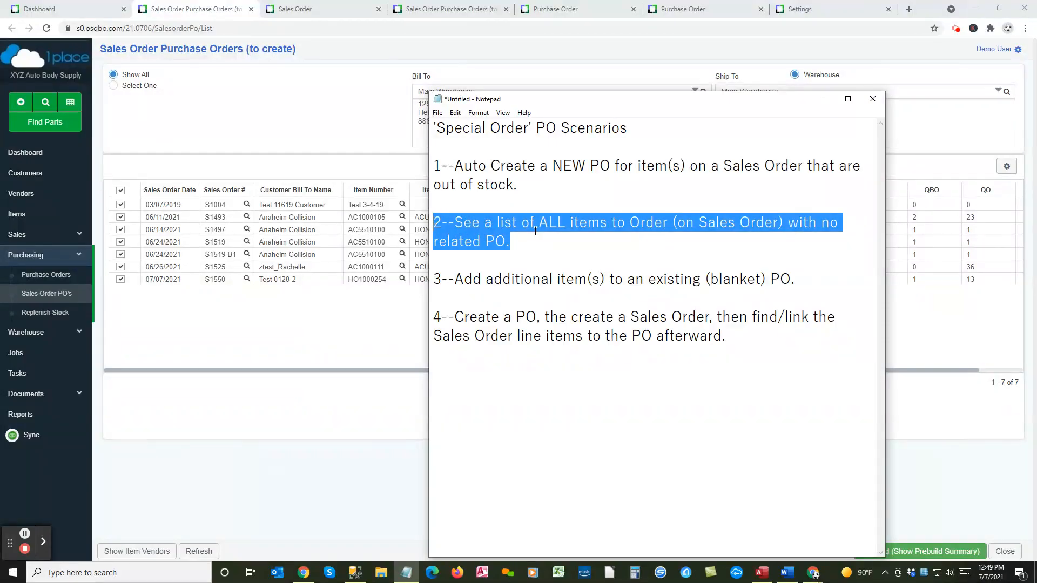
left_click(823, 99)
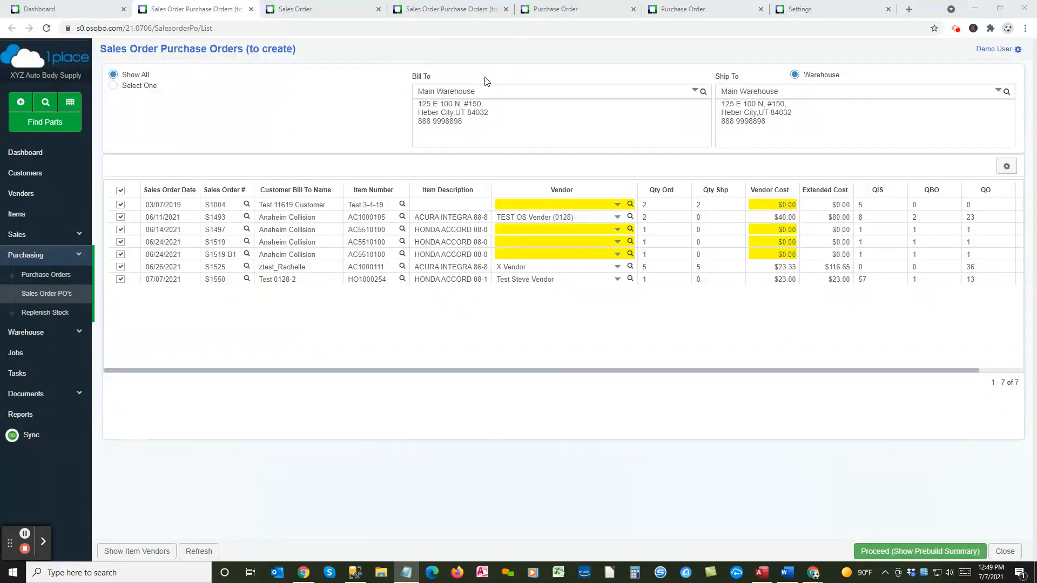
- Close the sales order, its PO creation page, both purchase orders and the Settings page
left_click(343, 13)
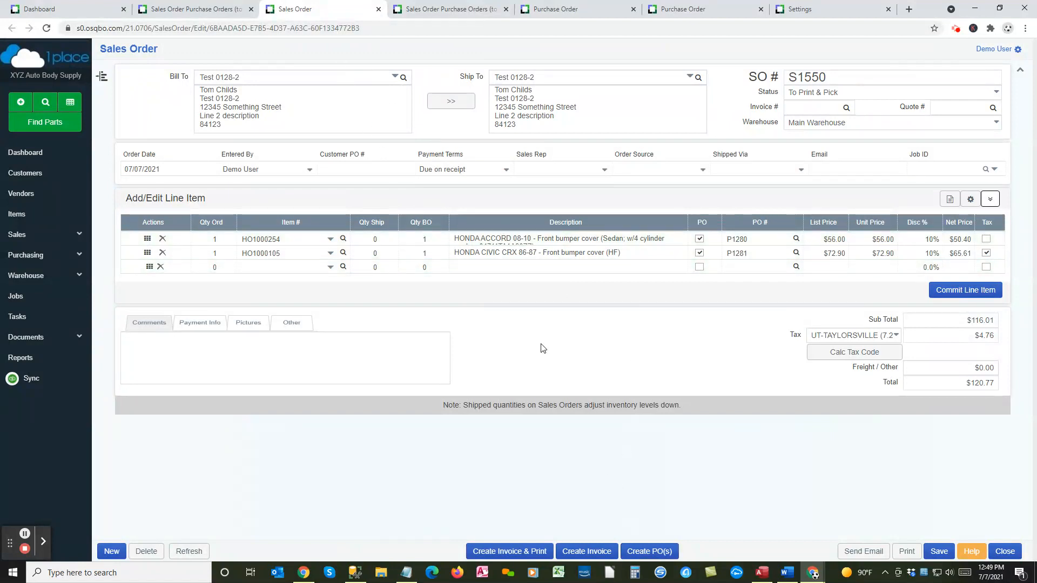
left_click(378, 9)
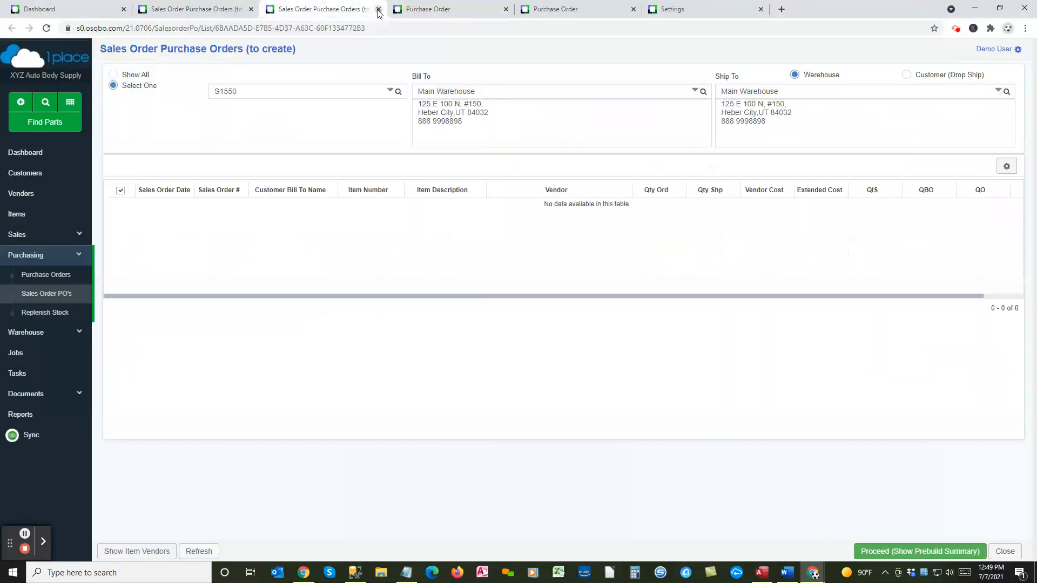
left_click(378, 9)
left_click(378, 9)
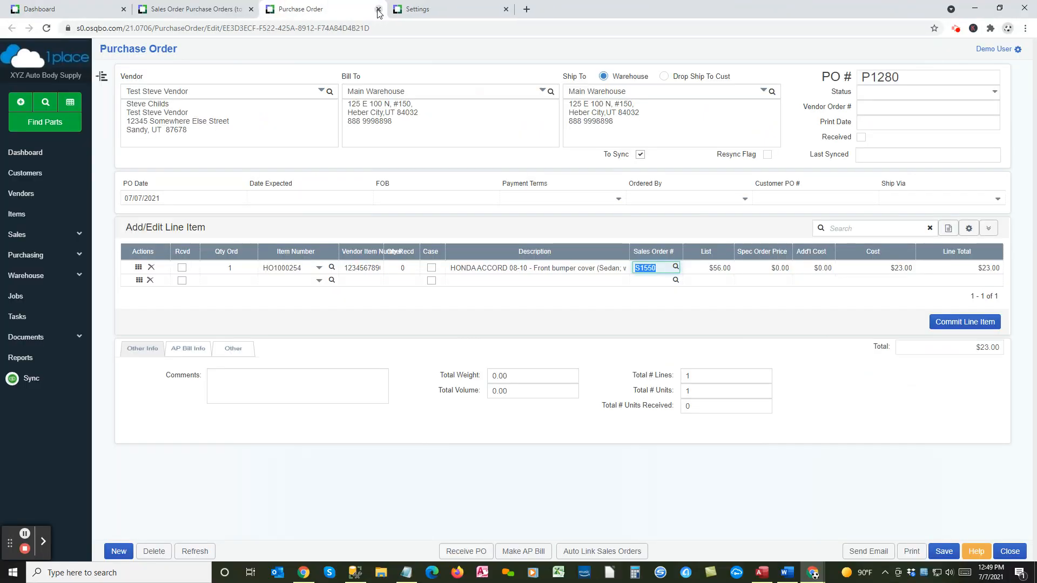
left_click(378, 9)
left_click(378, 9)
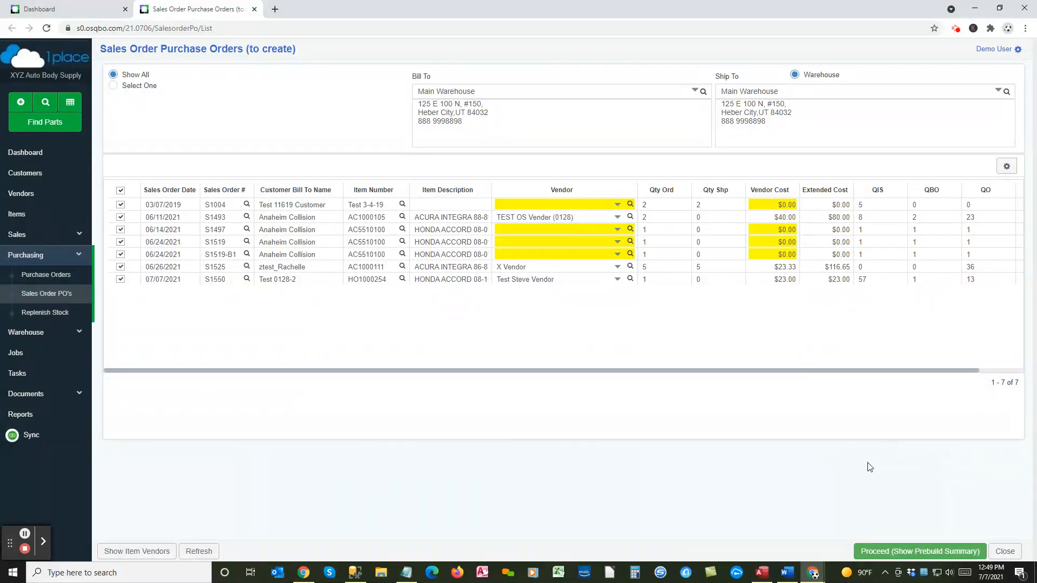
- Bring Notepad into view, highlight scenario 3 and its word "(blanket)", and move Notepad out of the way
left_click_drag(1036, 76, 712, 82)
left_click(571, 248)
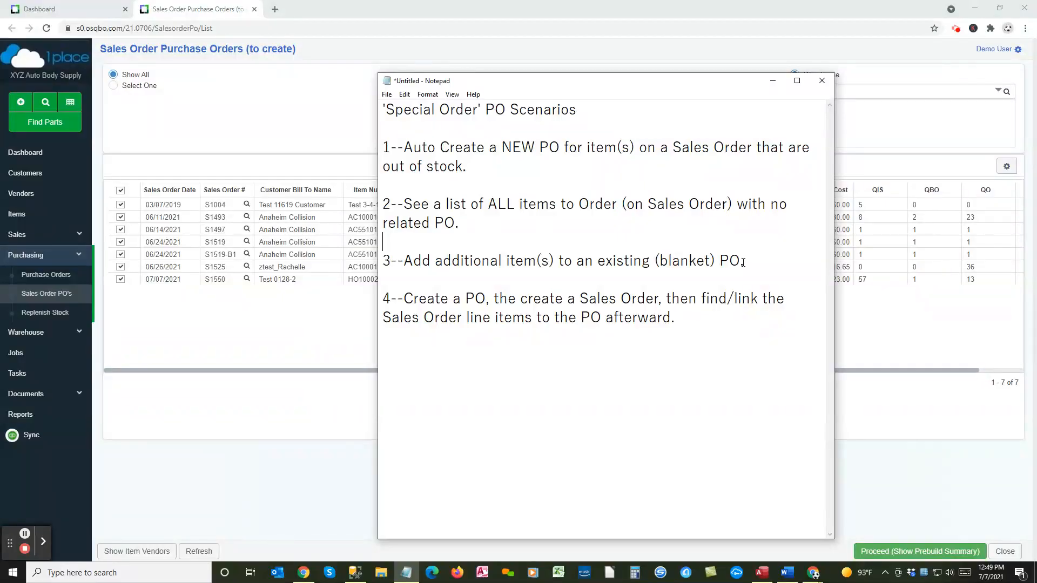
left_click_drag(761, 257, 386, 259)
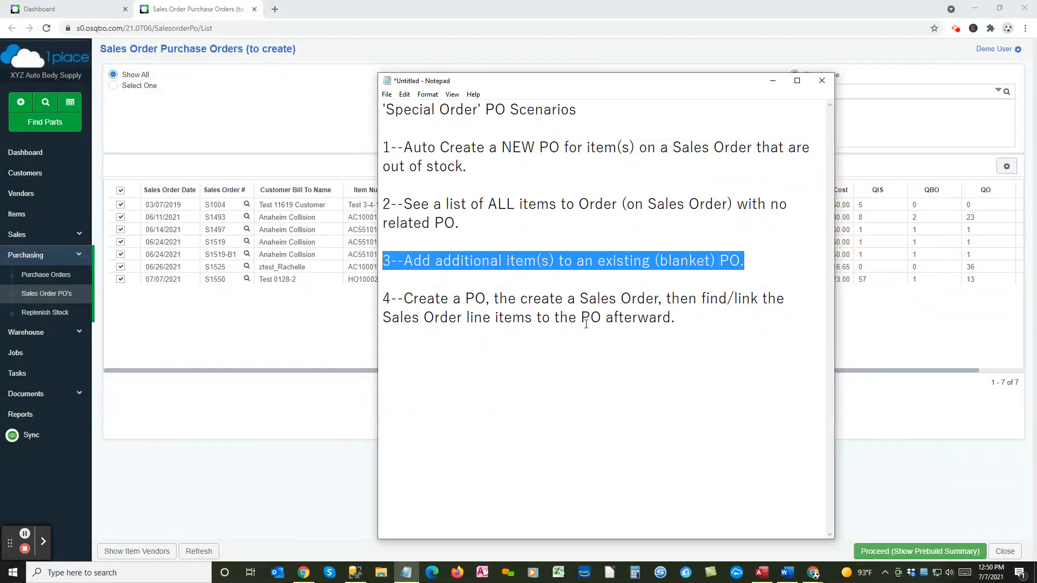
left_click(690, 262)
double_click(689, 262)
left_click_drag(643, 89, 1036, 108)
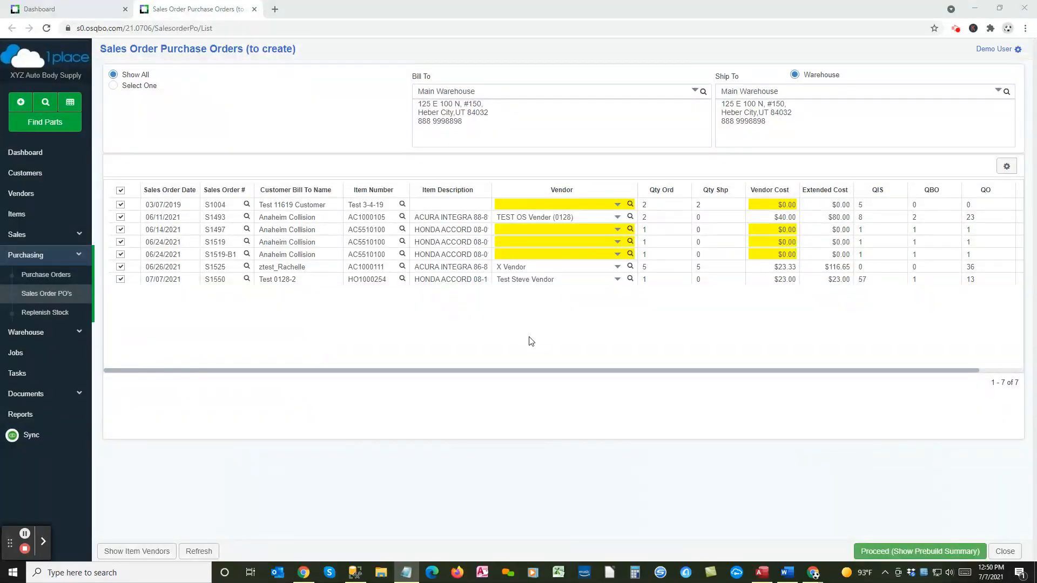
- Check the line's sales order field on the 07/07/2021 X Vendor purchase order, close it, and open the Test Steve Vendor purchase order instead
key("ctrl+q")
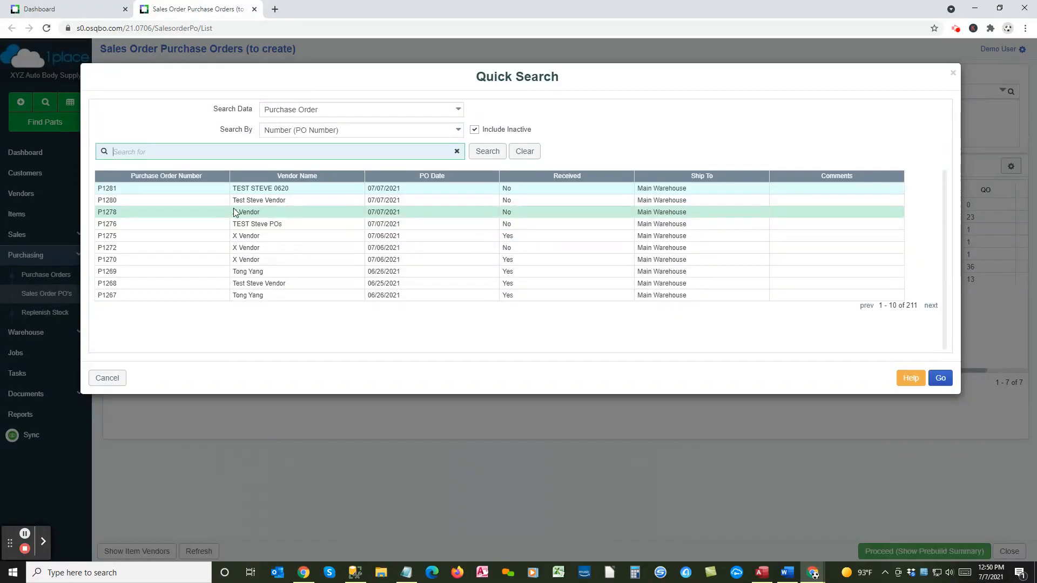
double_click(138, 212)
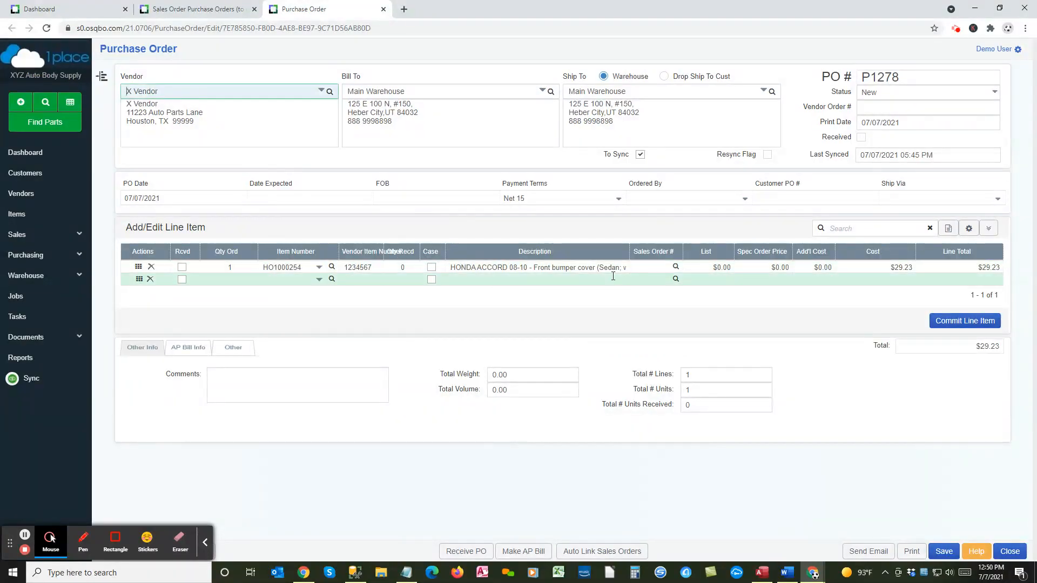
left_click(653, 267)
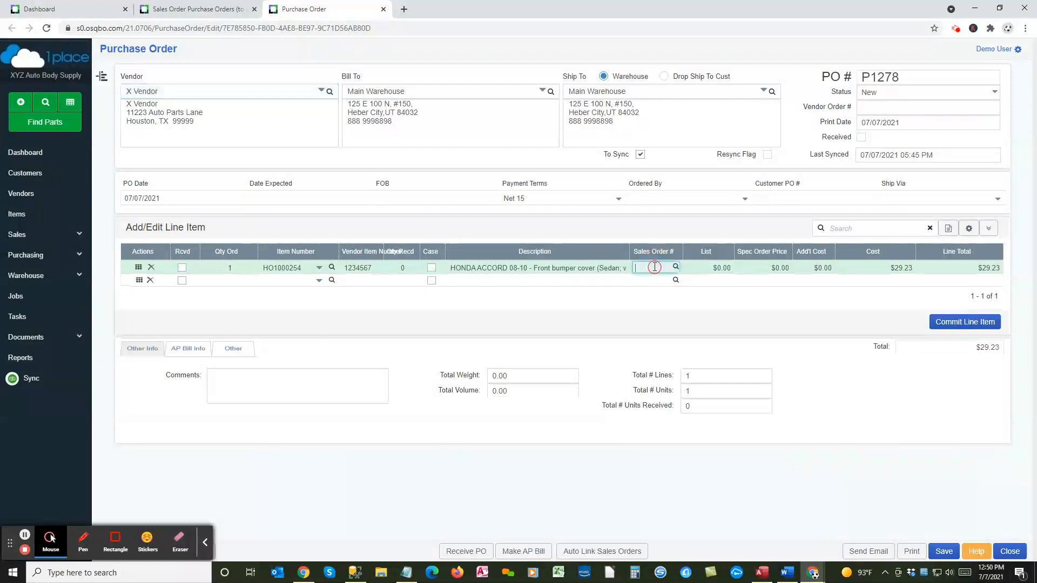
left_click(1005, 550)
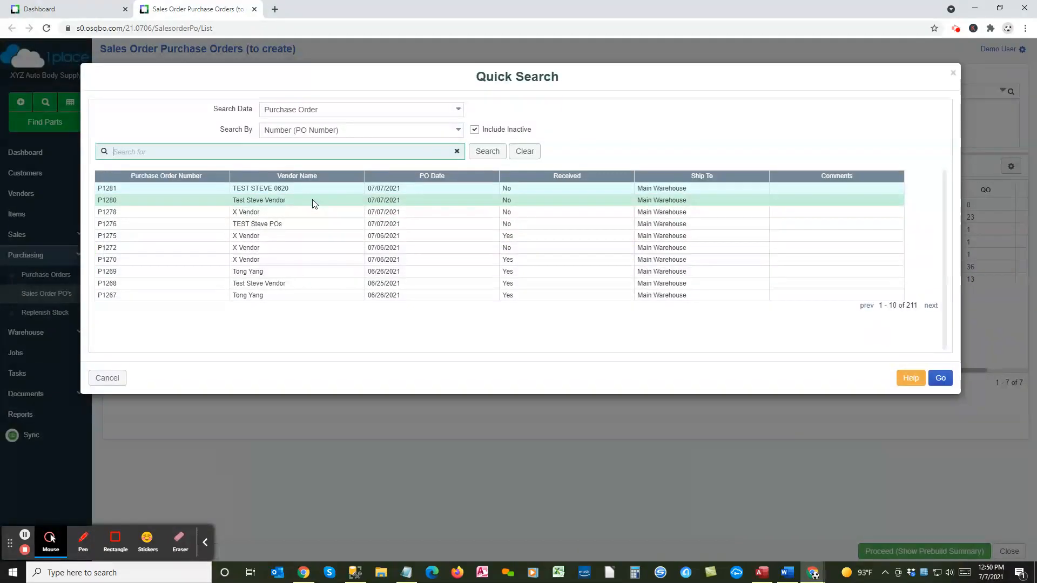
double_click(314, 201)
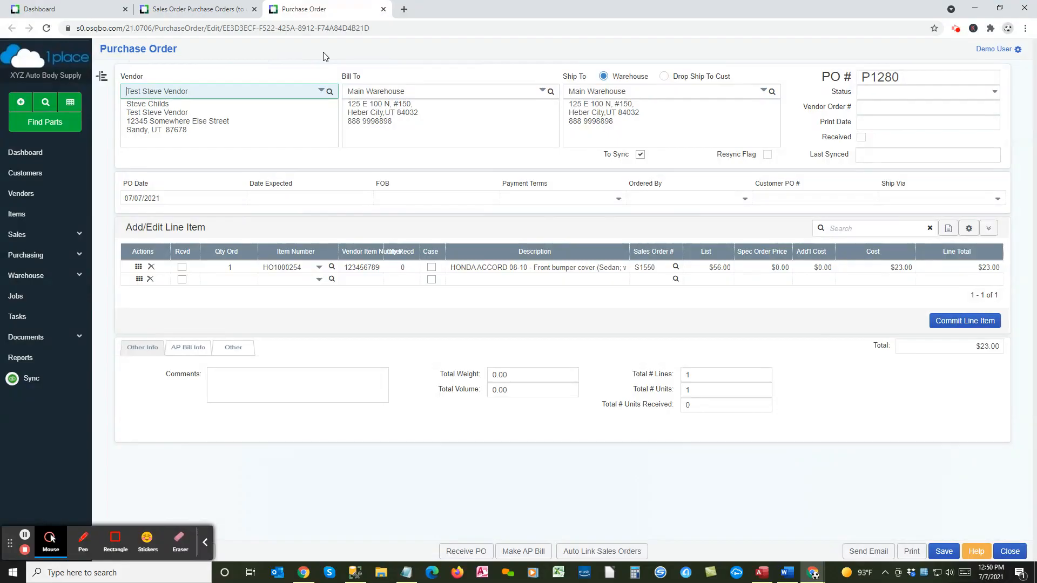
left_click(207, 12)
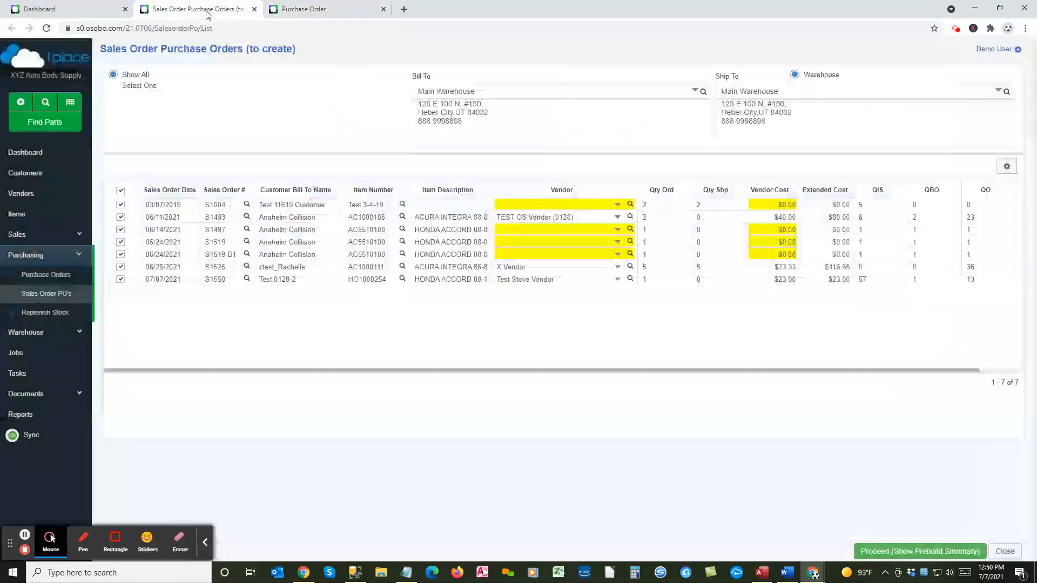
- Find parts for year 08, make HONDA, model ACCORD
left_click(45, 124)
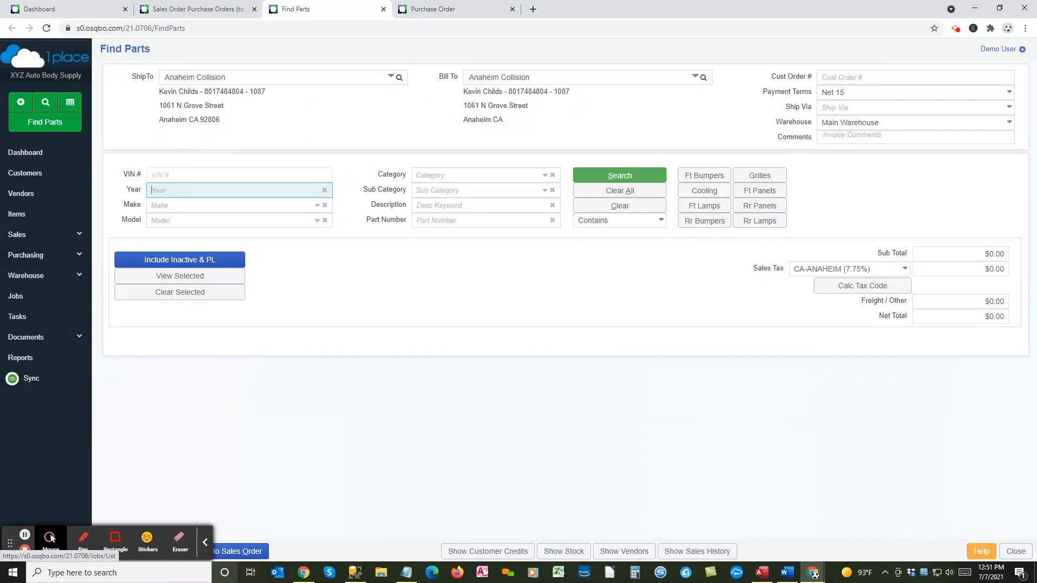
type("08")
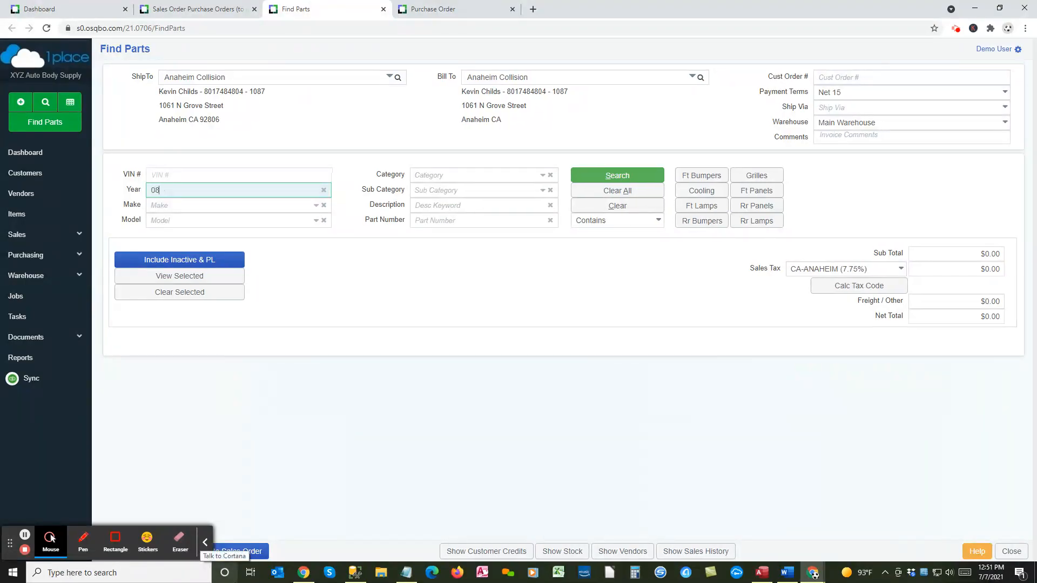
key("Tab")
type("honda")
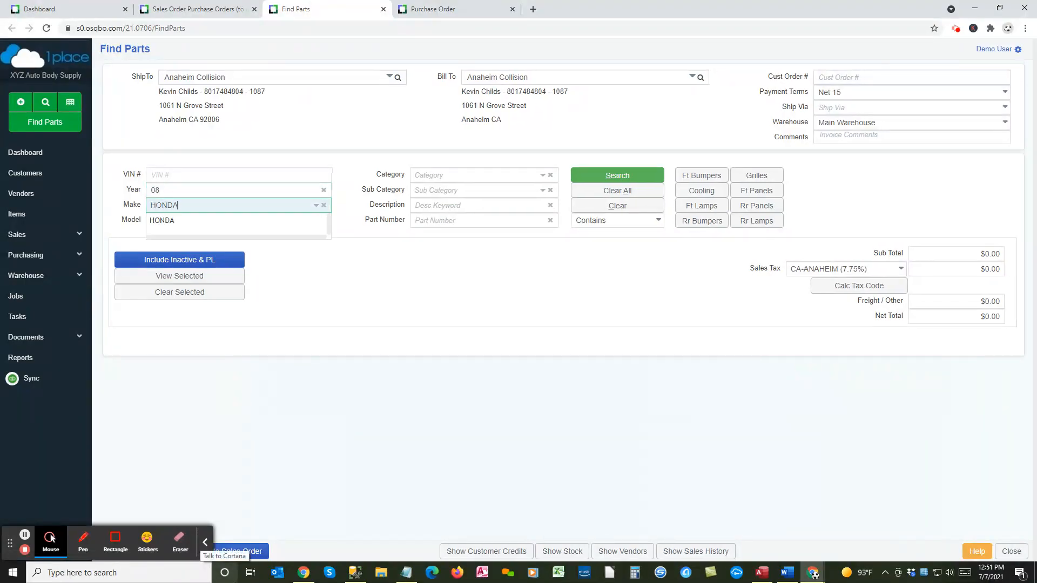
key("Tab")
type("ac")
key("Tab")
key("Tab")
key("Tab")
key("Tab")
key("Tab")
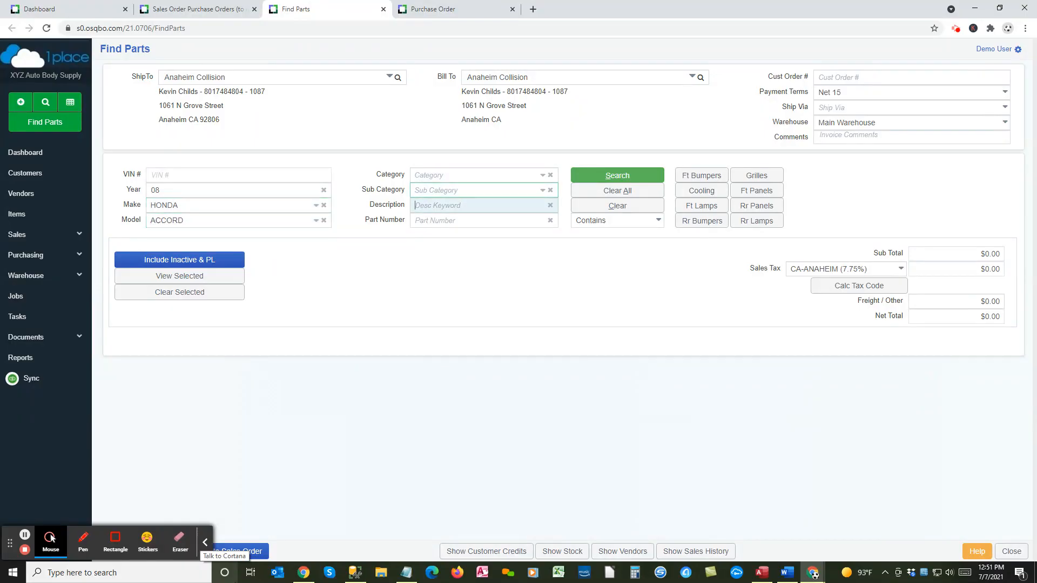
key("Return")
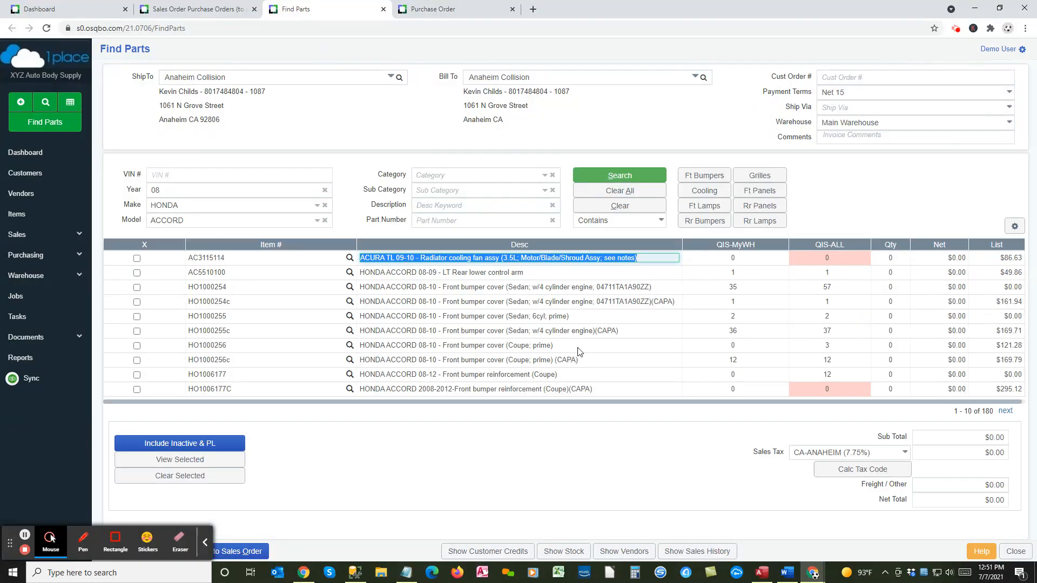
- Select one HO1006177C front bumper reinforcement and add it to a new sales order for Anaheim Collision
left_click(584, 390)
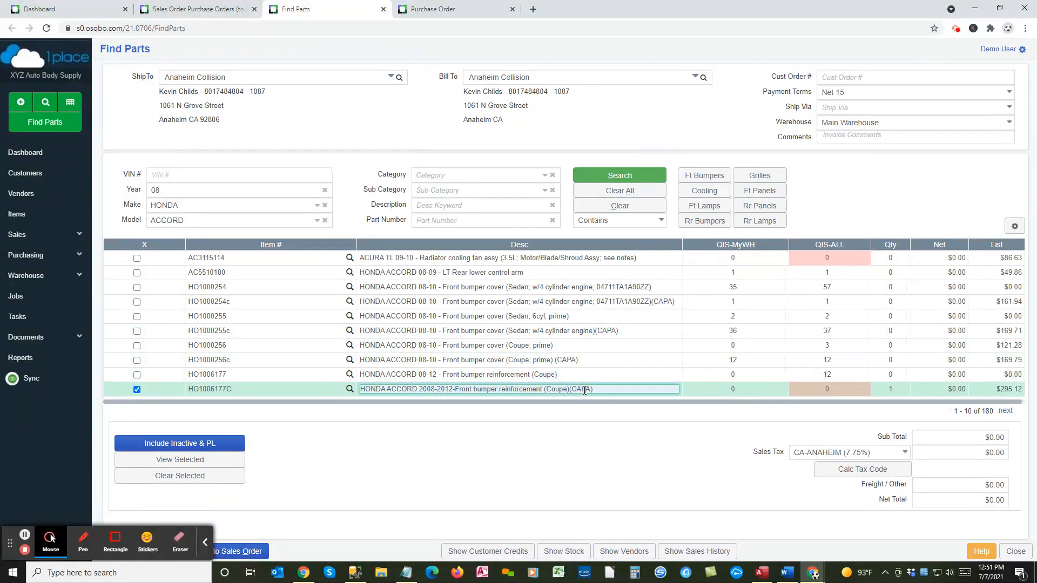
double_click(584, 390)
left_click(205, 542)
left_click(207, 552)
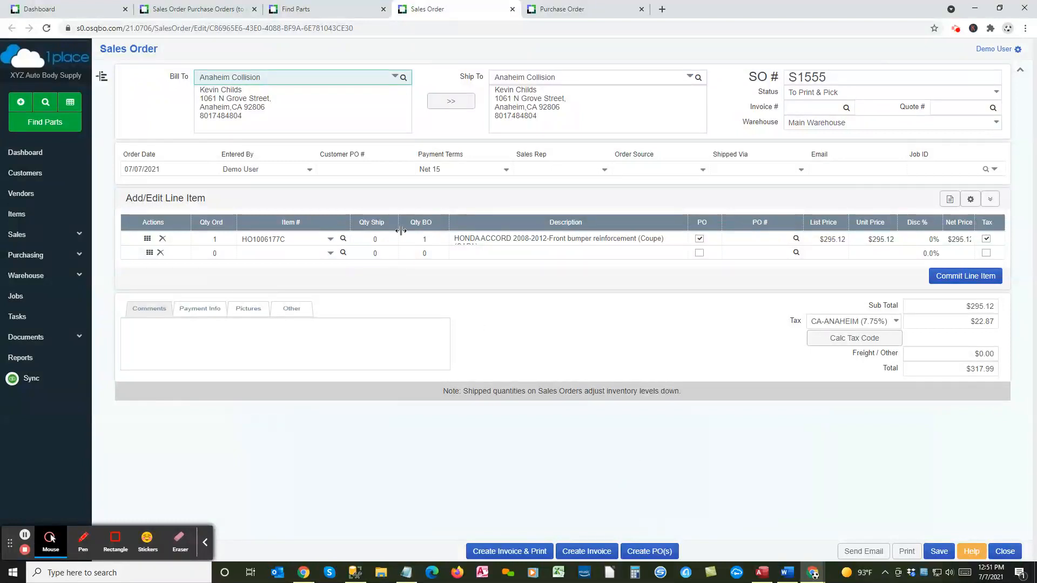
- Refresh the list of sales order items to order and compare it with the new Anaheim Collision sales order
left_click(181, 12)
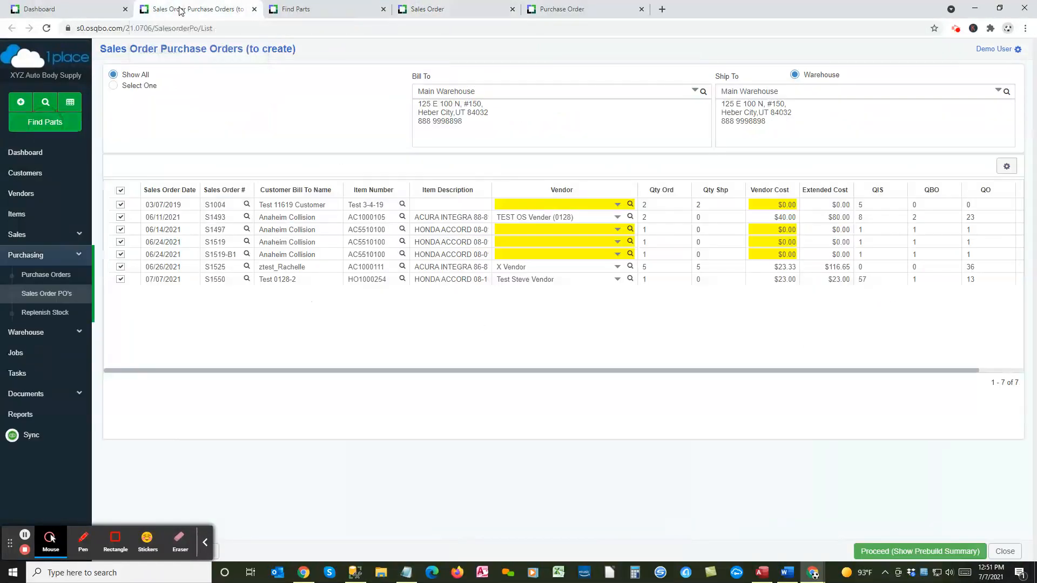
left_click(205, 543)
left_click(202, 557)
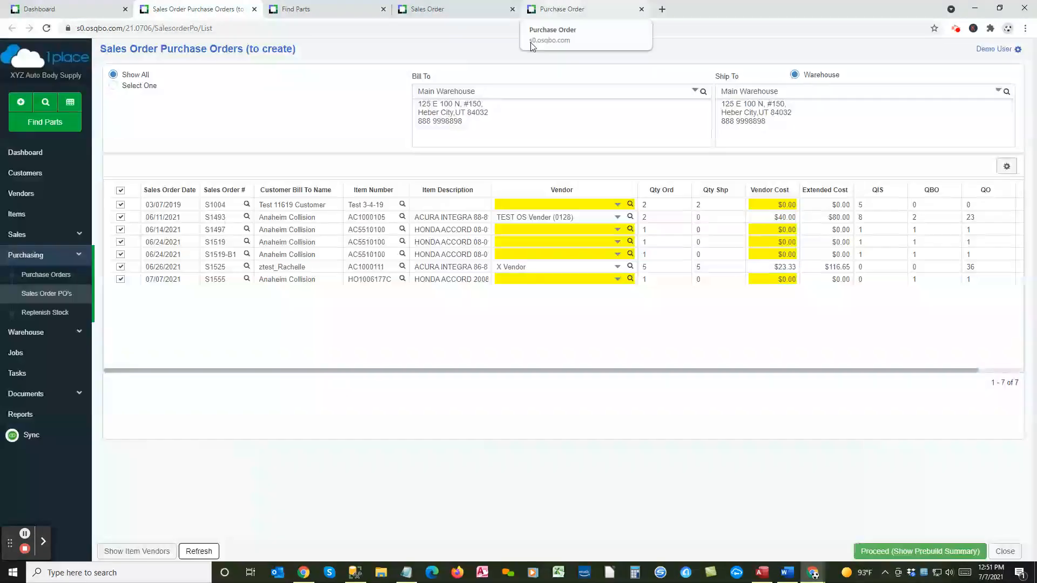
left_click(458, 8)
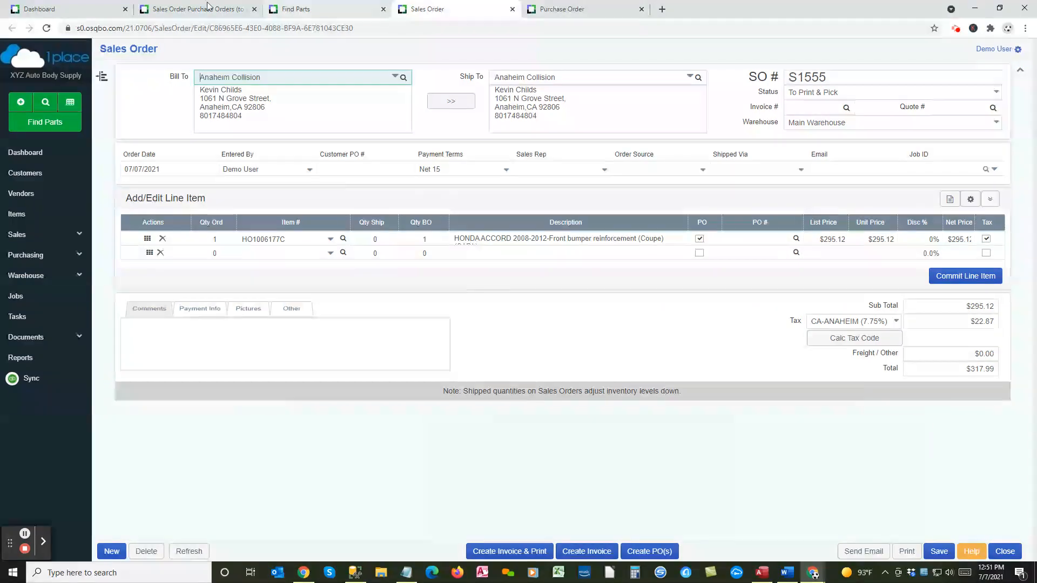
left_click(188, 9)
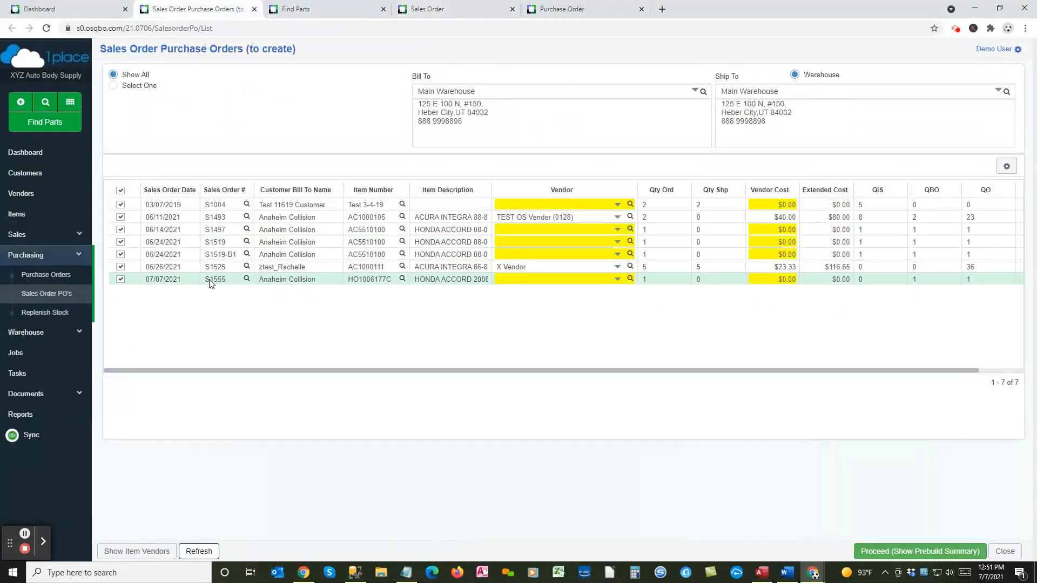
- Deselect all items in the list to order and check the vendor on the open purchase order
left_click(120, 192)
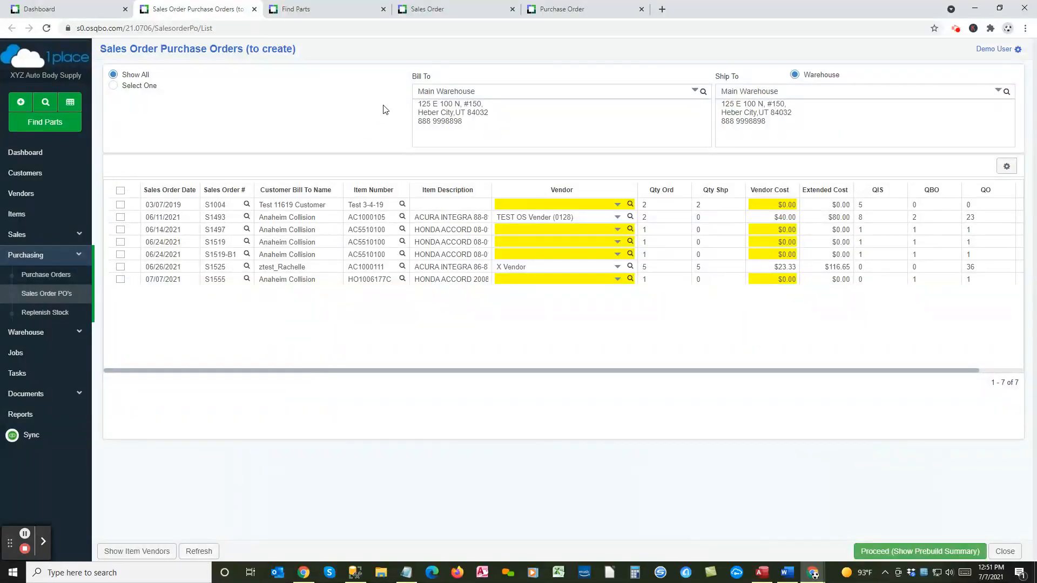
left_click(562, 9)
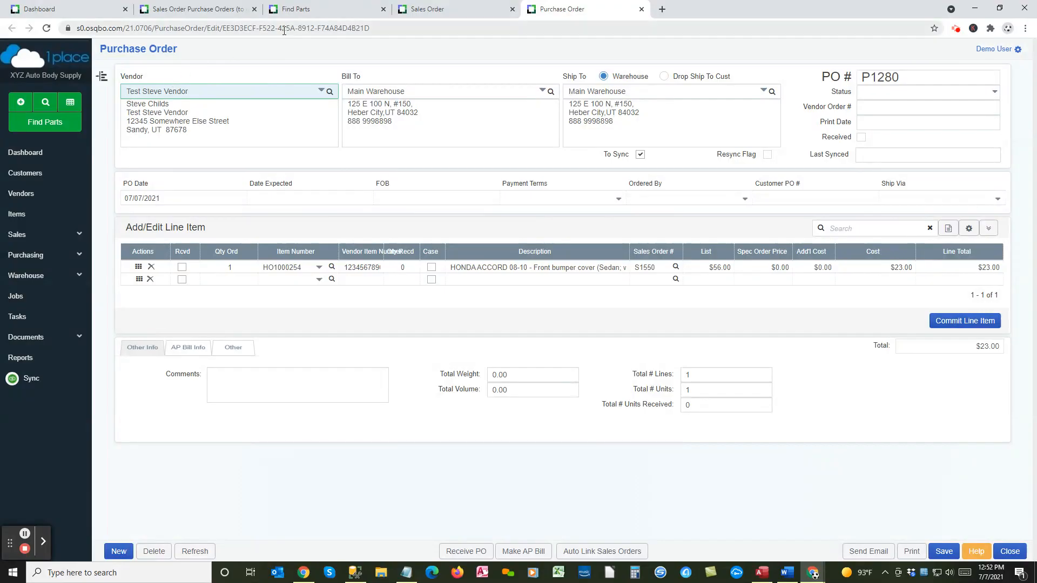
left_click(243, 12)
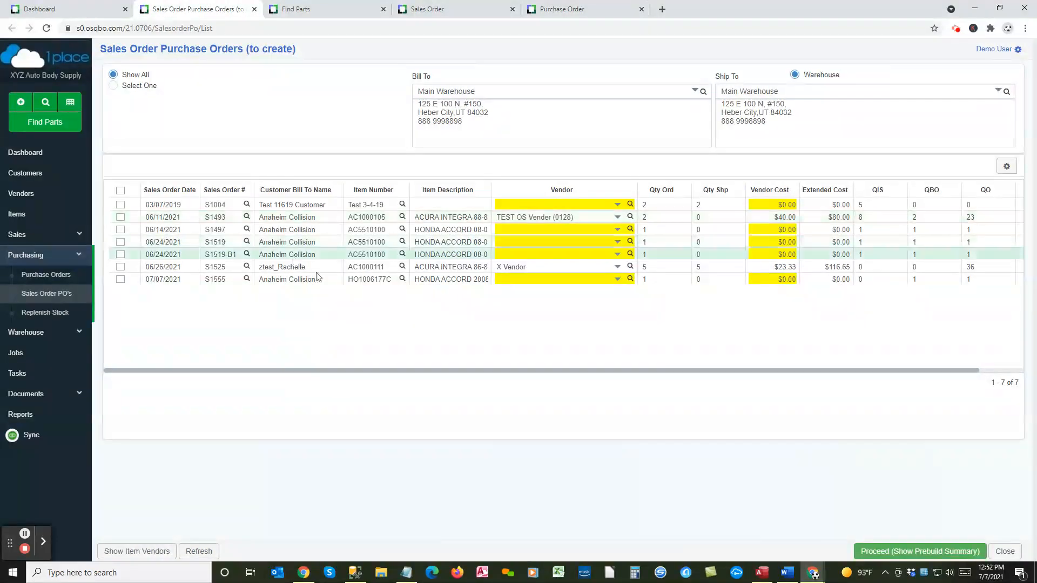
- Assign Test Steve Vendor to the HO1006177C line and select only that line for ordering
left_click(528, 279)
type("test steve")
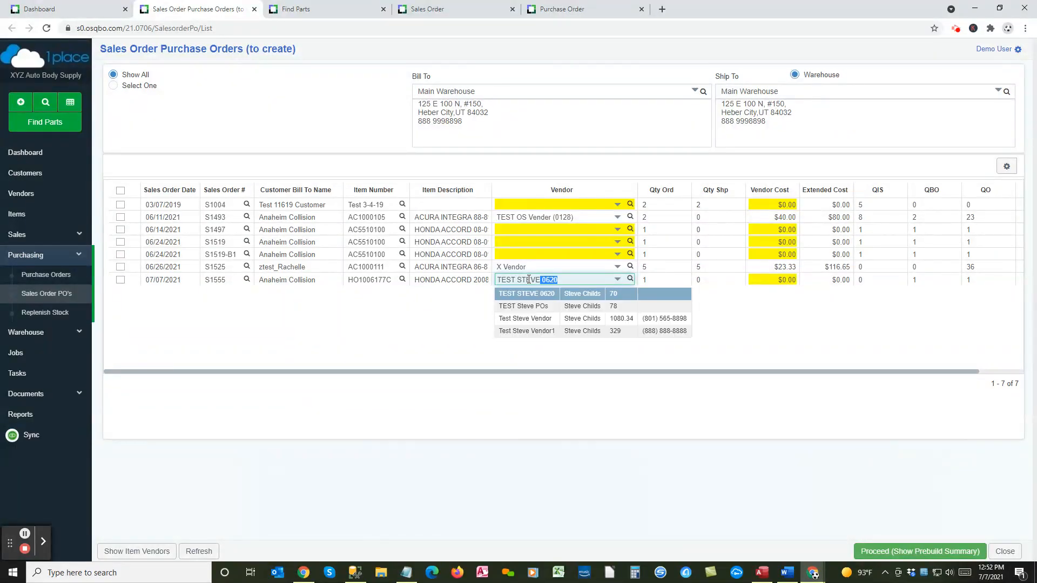
left_click(533, 323)
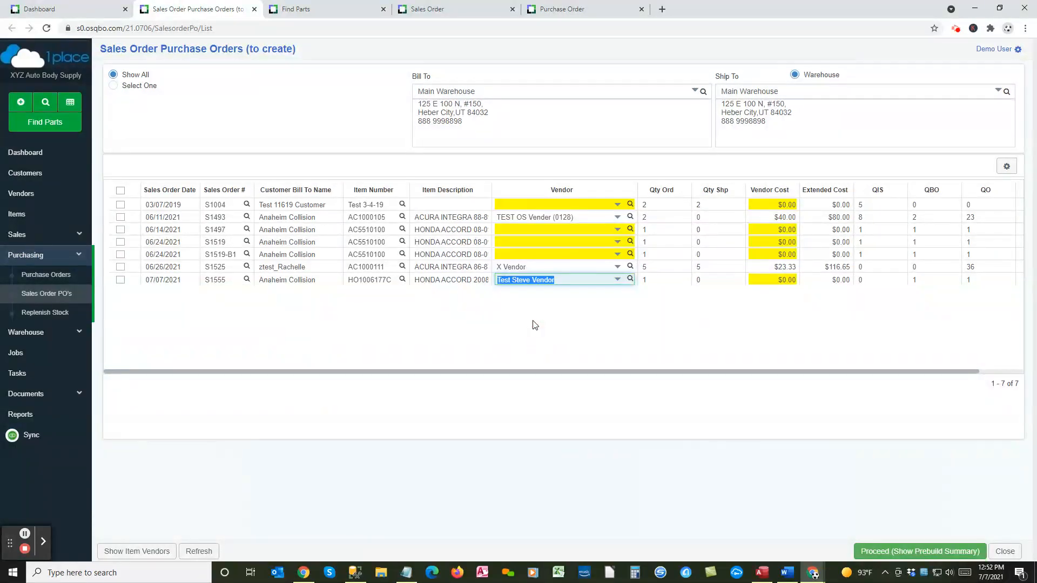
key("Tab")
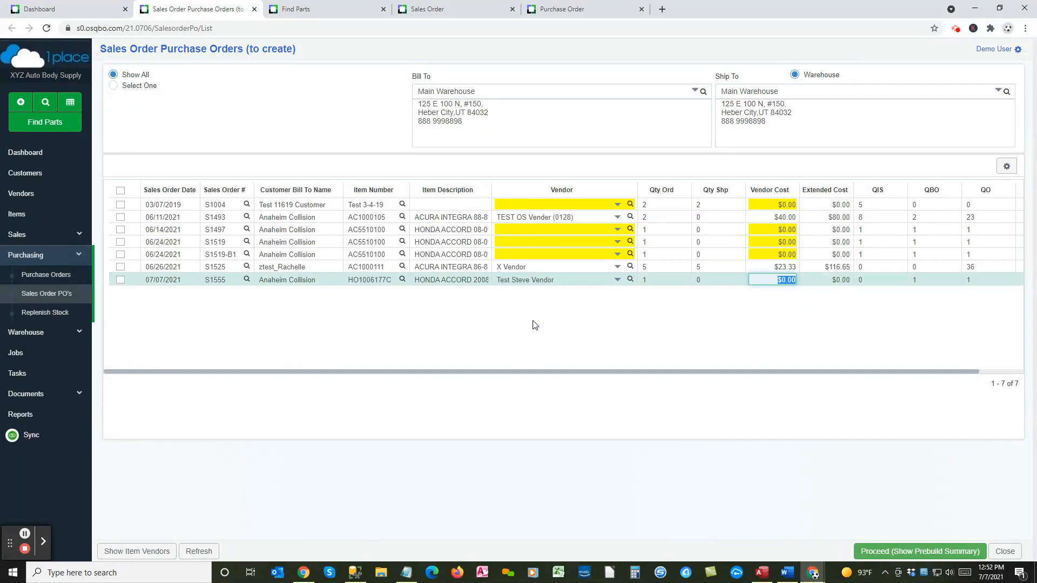
left_click(120, 280)
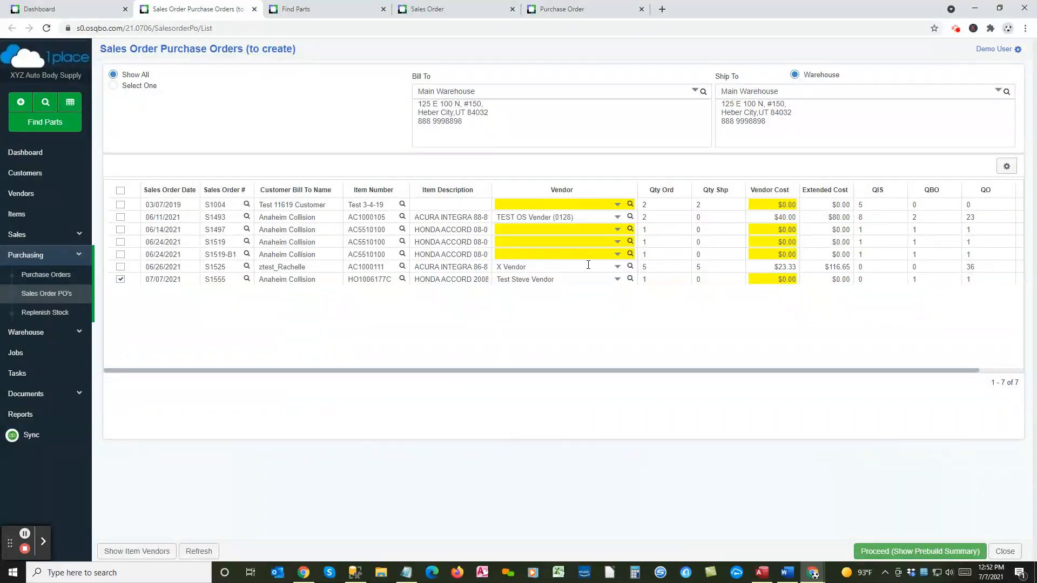
- Set the vendor cost of the HO1006177C line to $10.00
left_click(769, 280)
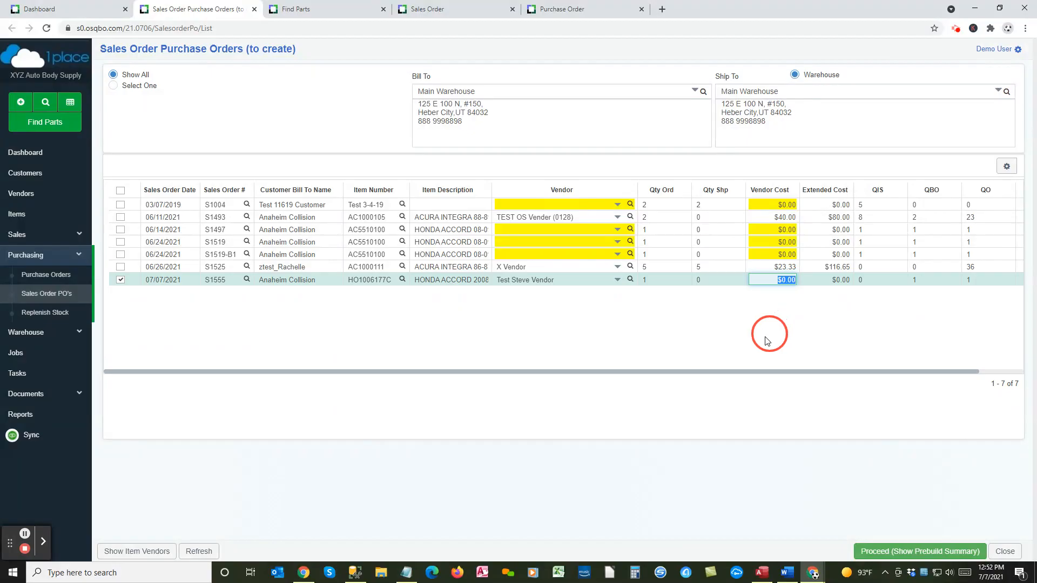
type("10")
key("Return")
left_click(782, 267)
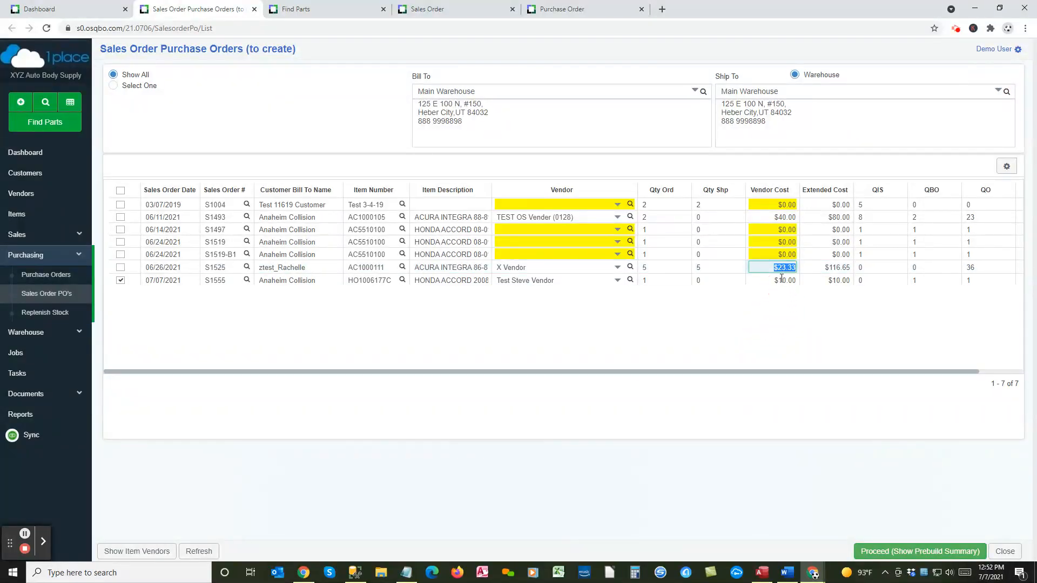
left_click(781, 280)
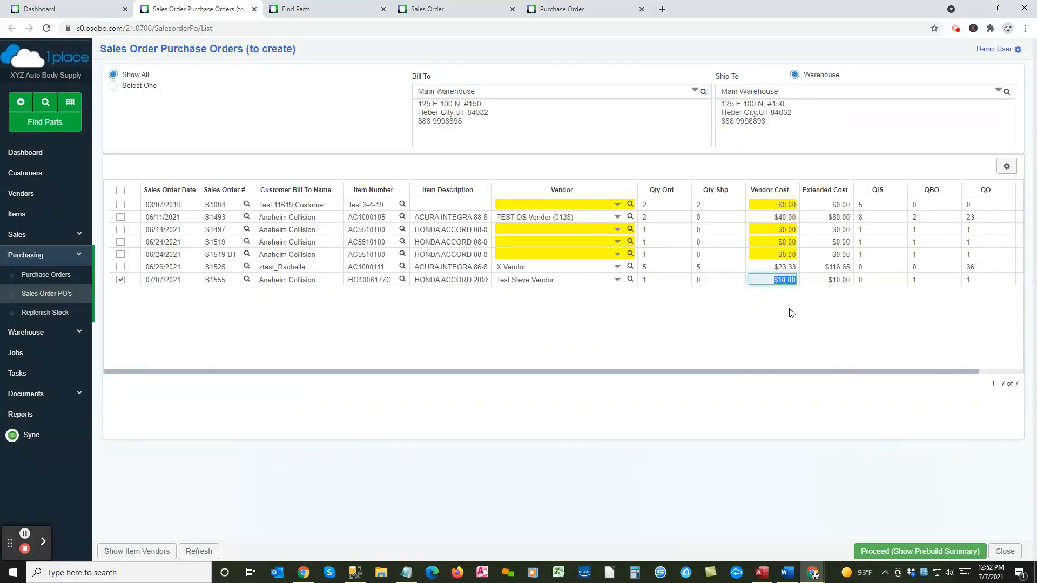
- Show the prebuild summary, review the blanket PO scenario in Notepad, and choose the already open Test Steve Vendor purchase order as the existing PO
left_click(906, 552)
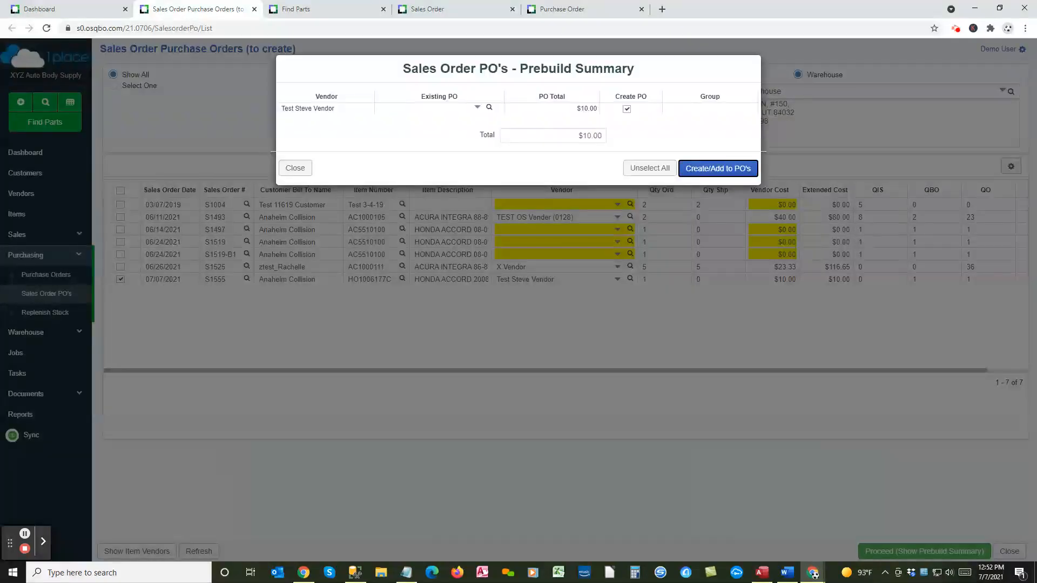
left_click_drag(1036, 81, 821, 117)
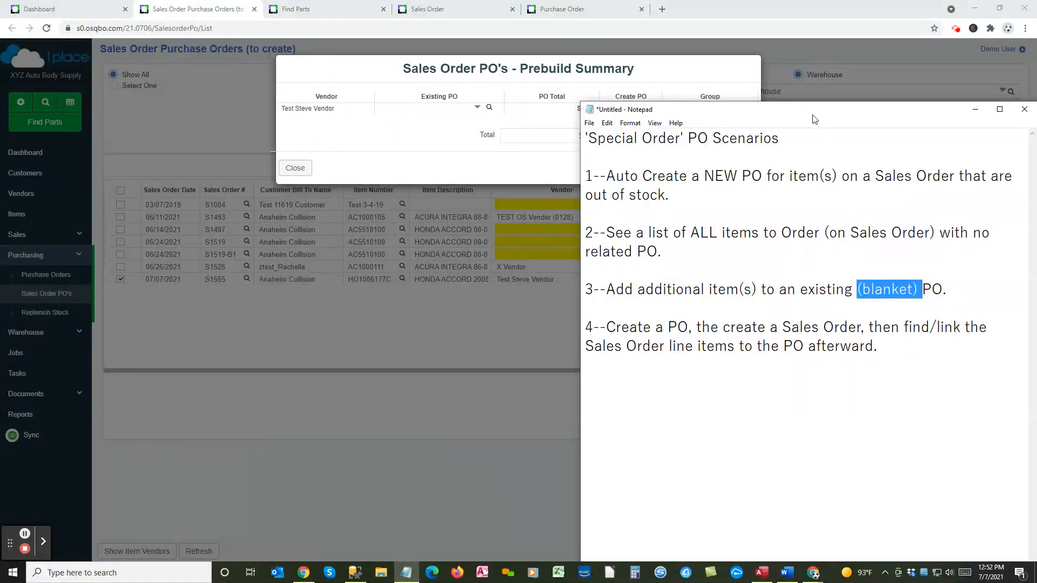
left_click(813, 572)
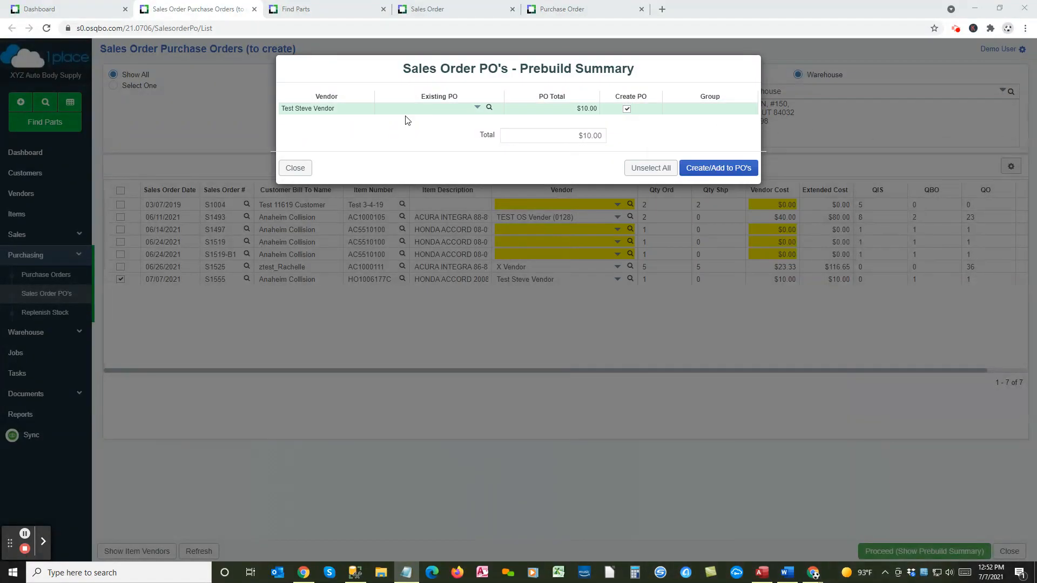
left_click(477, 108)
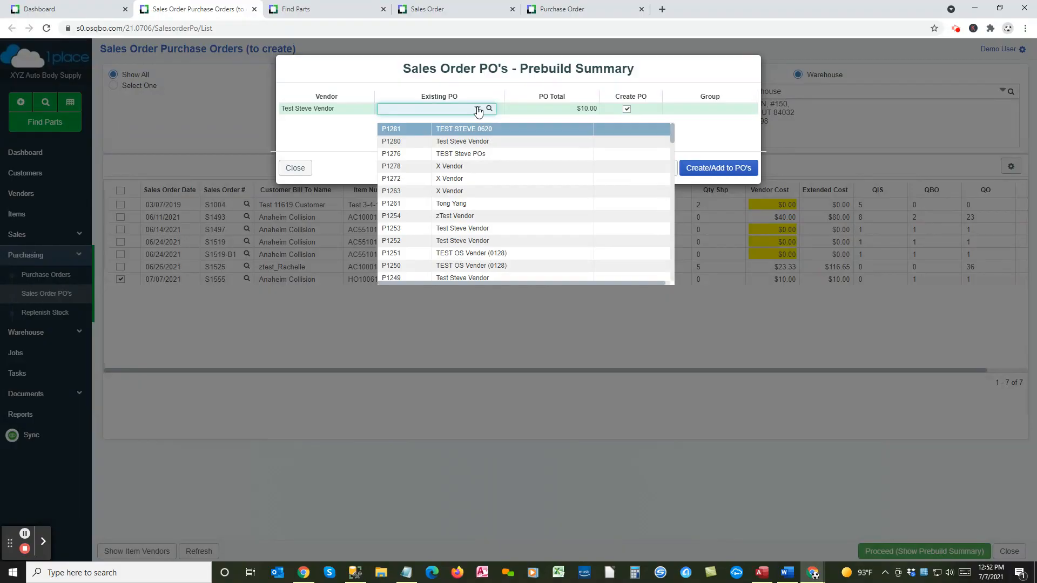
left_click(401, 142)
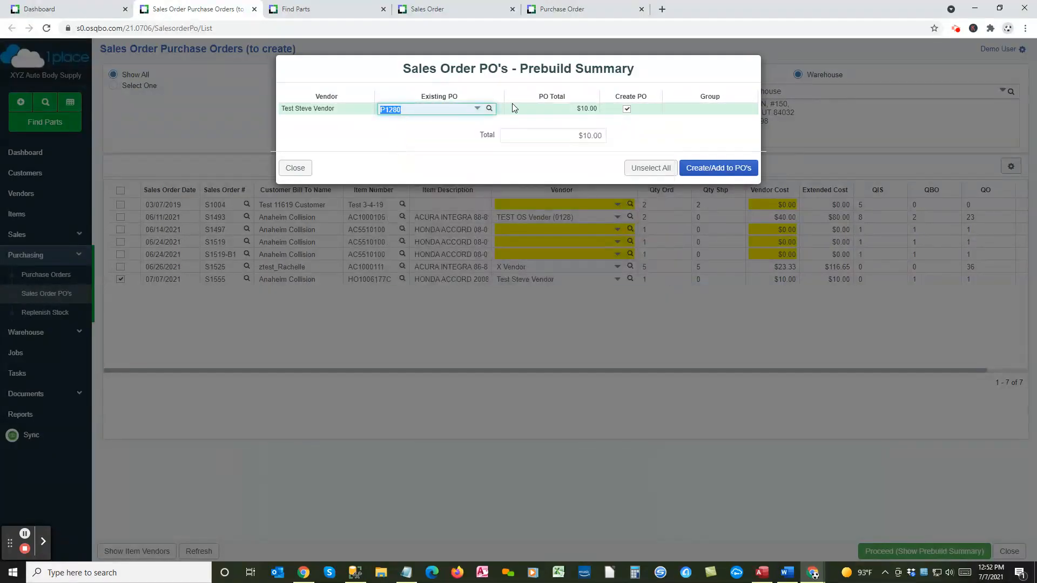
- Add the HO1006177C item to the existing Test Steve Vendor purchase order and check the sales order reference on its line
left_click(719, 168)
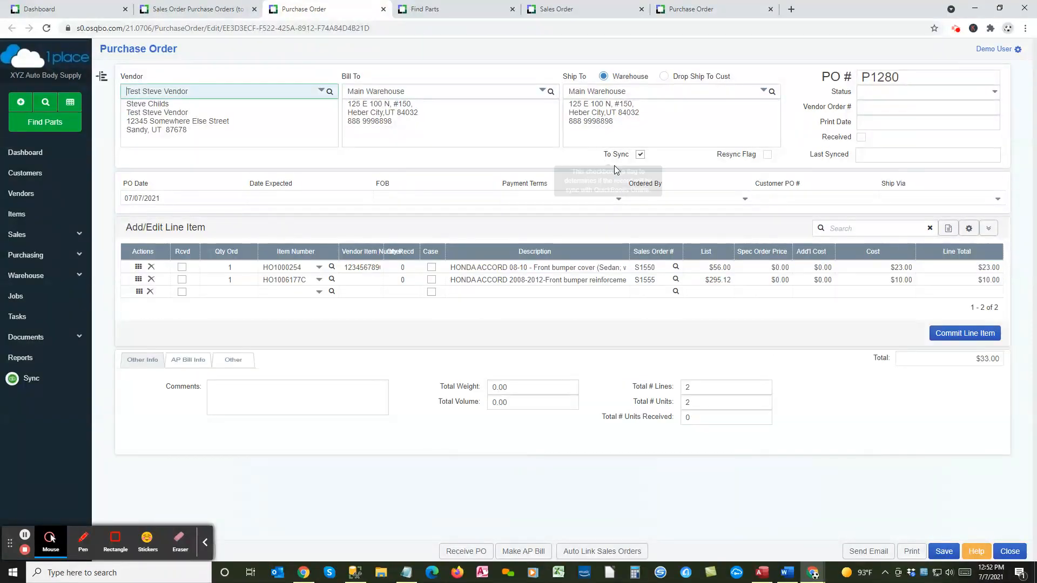
left_click(659, 280)
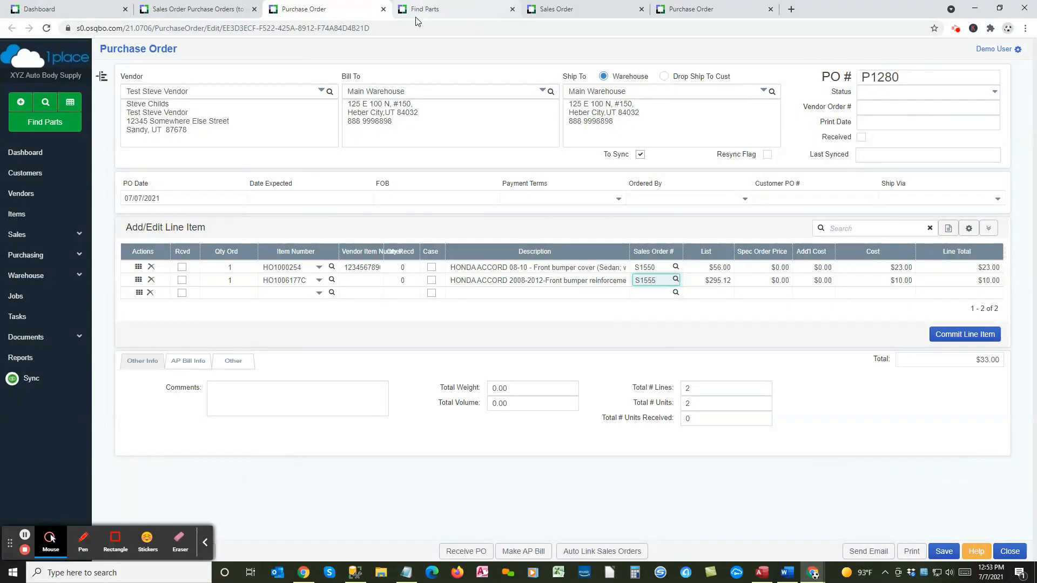
- Close the purchase order, Find Parts and sales order tabs left over from the blanket PO scenario
left_click(384, 9)
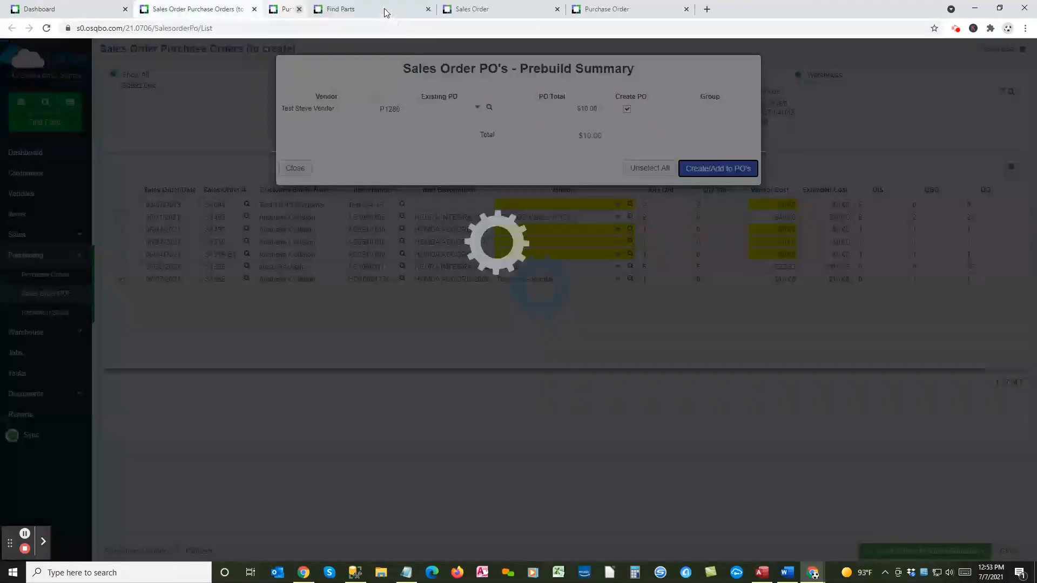
left_click(384, 9)
left_click(383, 9)
left_click(384, 9)
- Switch to Notepad and review scenario 4: creating a PO, creating a Sales Order, and linking its line items to the PO
key("alt+Tab")
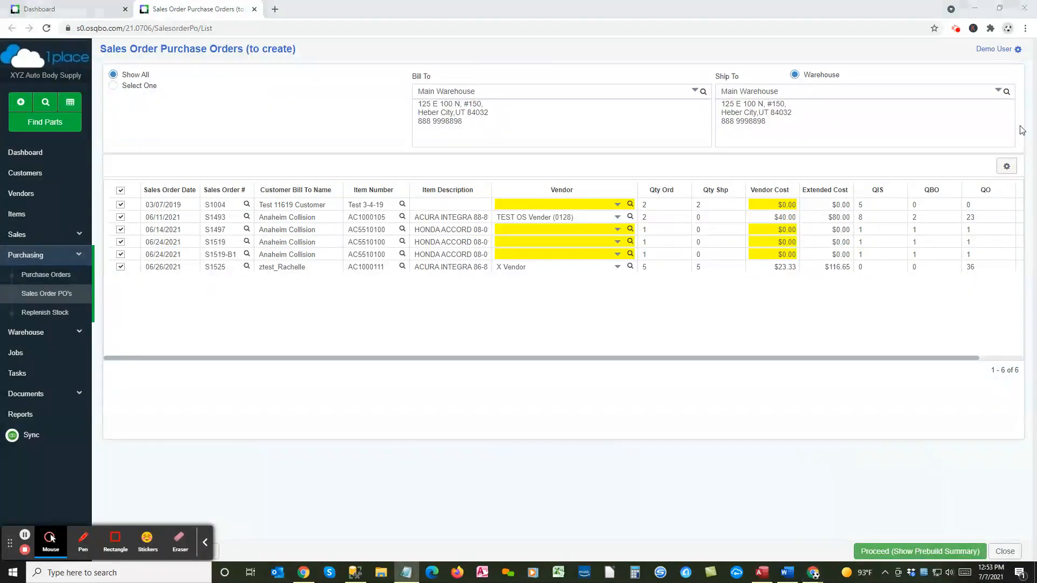
left_click_drag(1036, 120, 814, 95)
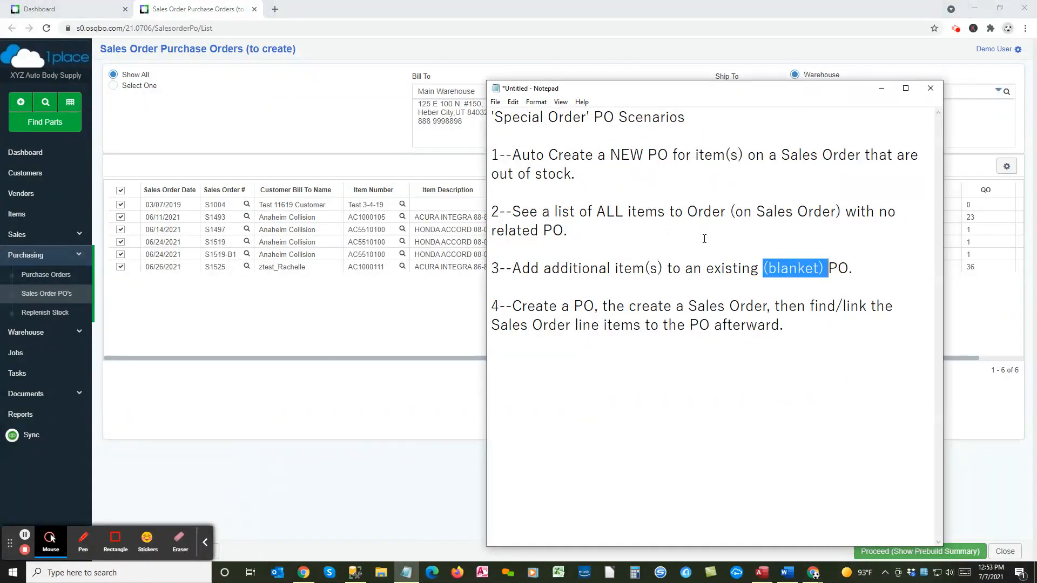
left_click(715, 308)
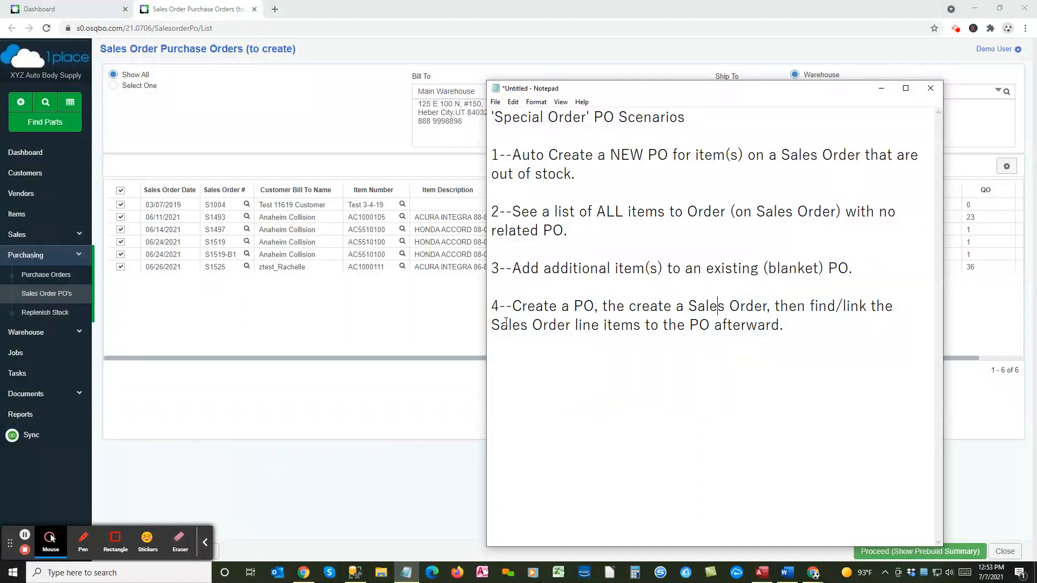
left_click_drag(511, 306, 584, 296)
left_click(589, 312)
left_click_drag(595, 305, 517, 315)
left_click(545, 325)
left_click_drag(592, 304, 516, 310)
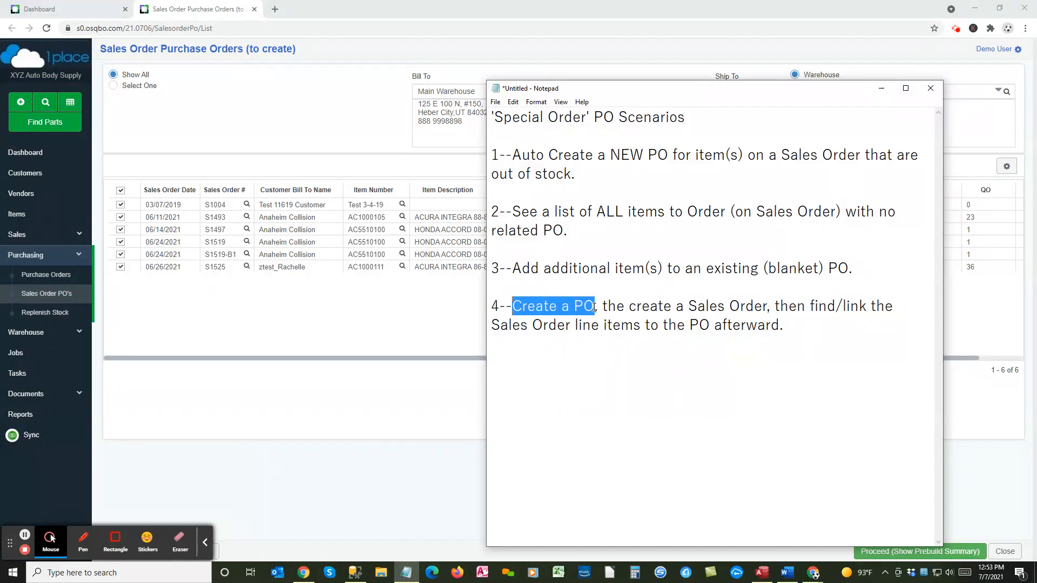
left_click(630, 306)
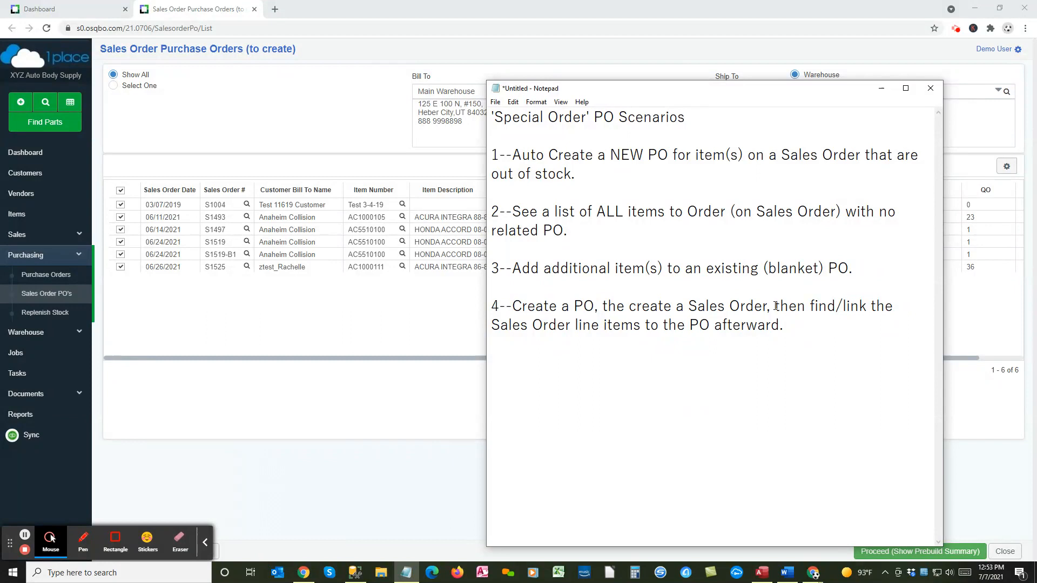
left_click_drag(526, 306, 735, 306)
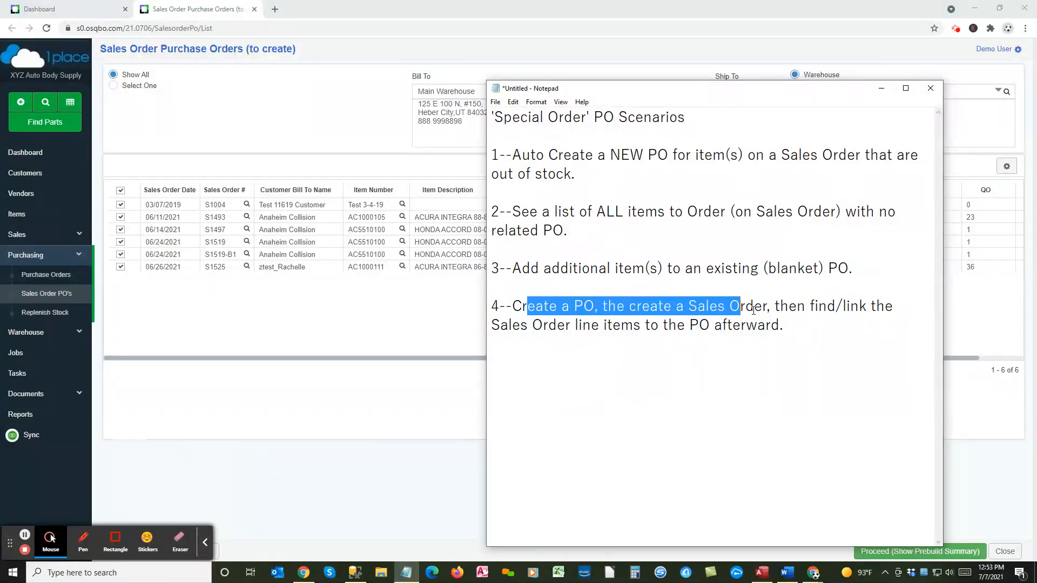
left_click(754, 310)
left_click_drag(770, 306, 687, 309)
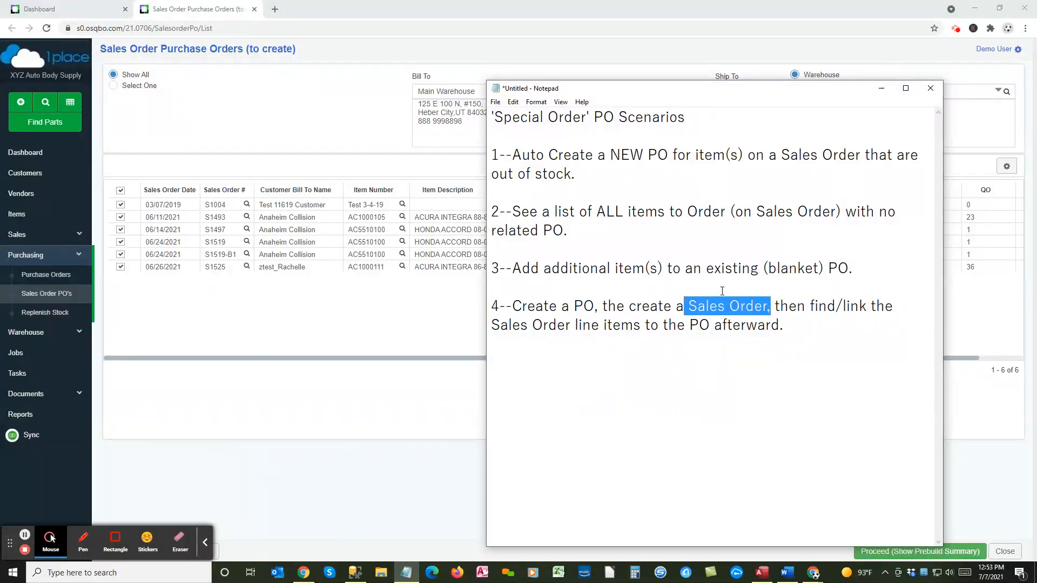
left_click(594, 306)
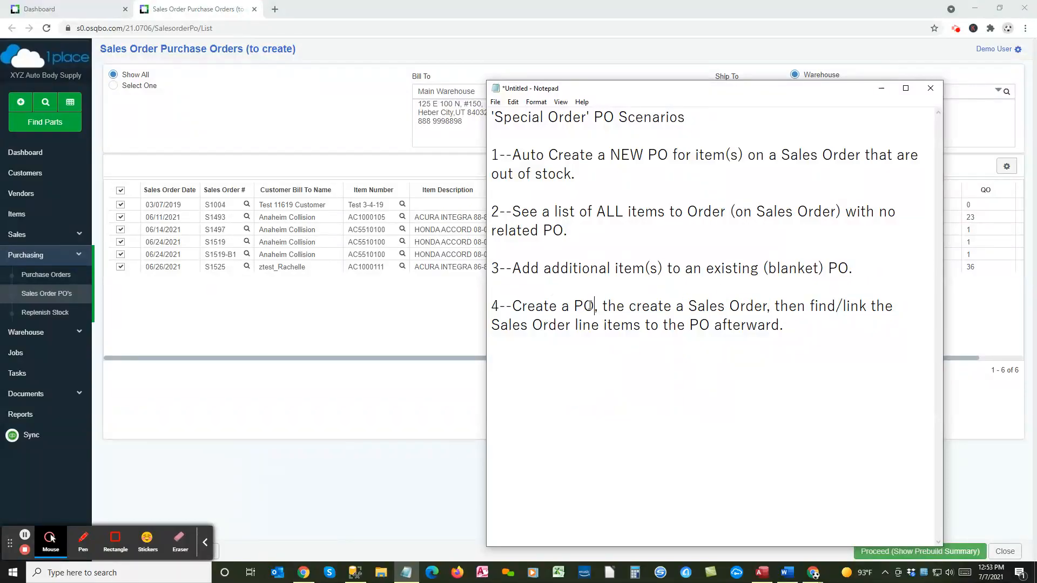
left_click_drag(535, 306, 753, 301)
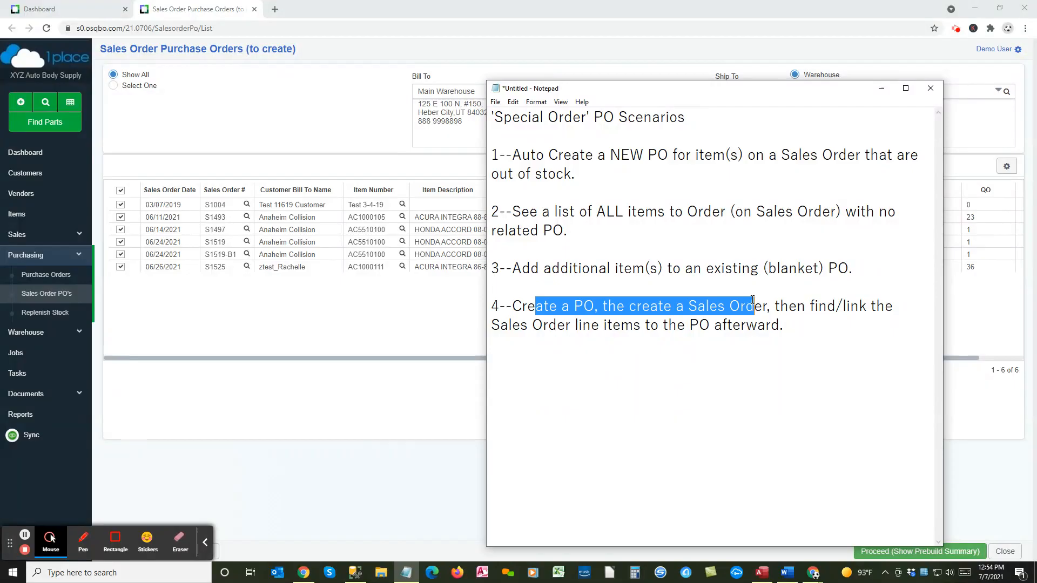
left_click(778, 325)
left_click_drag(693, 93, 1036, 108)
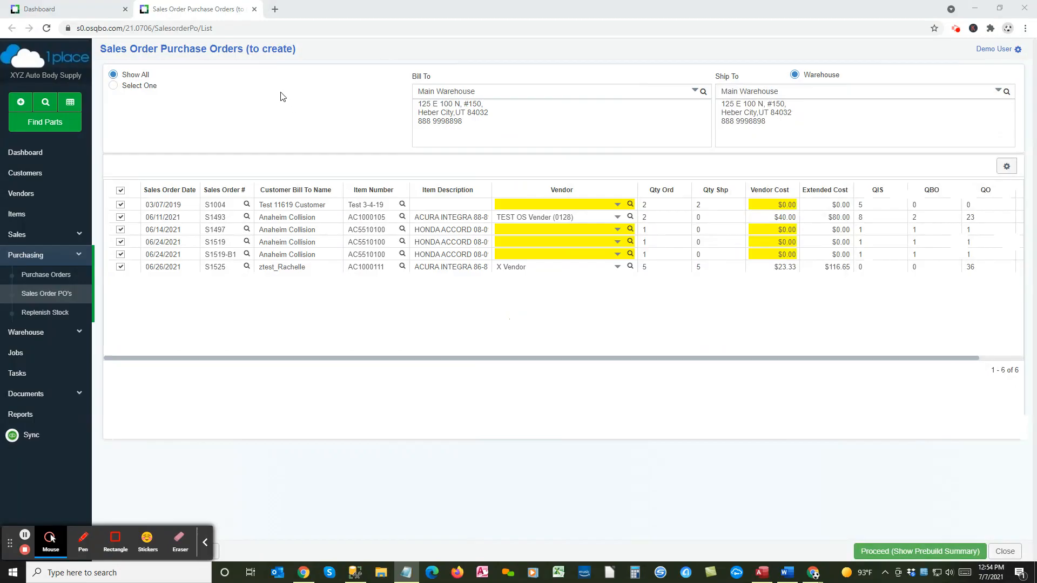
- Close the Sales Order PO's list and start a new purchase order from the Purchase Order List
left_click(254, 9)
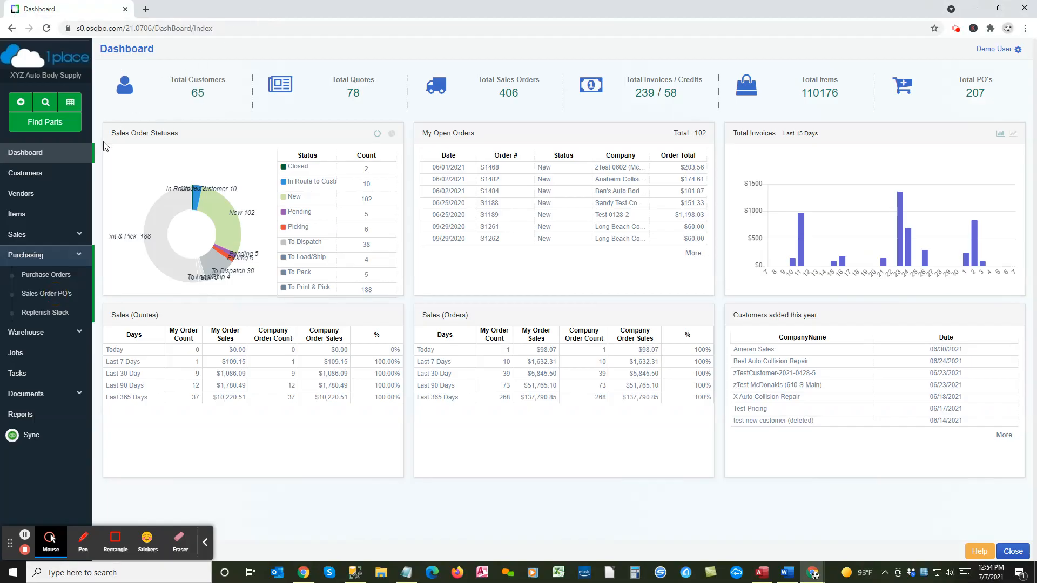
left_click(65, 276)
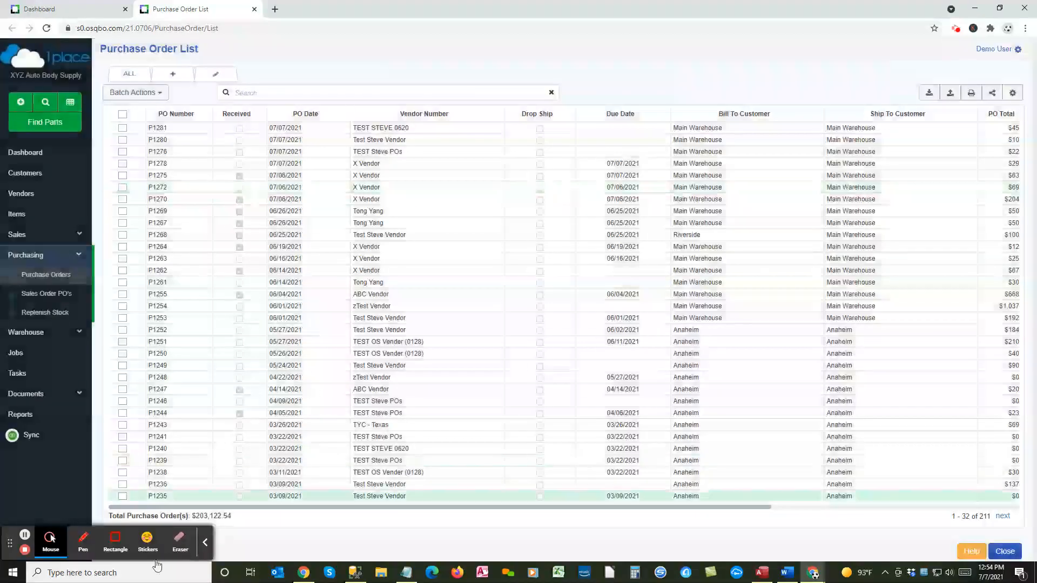
left_click(205, 543)
left_click(117, 551)
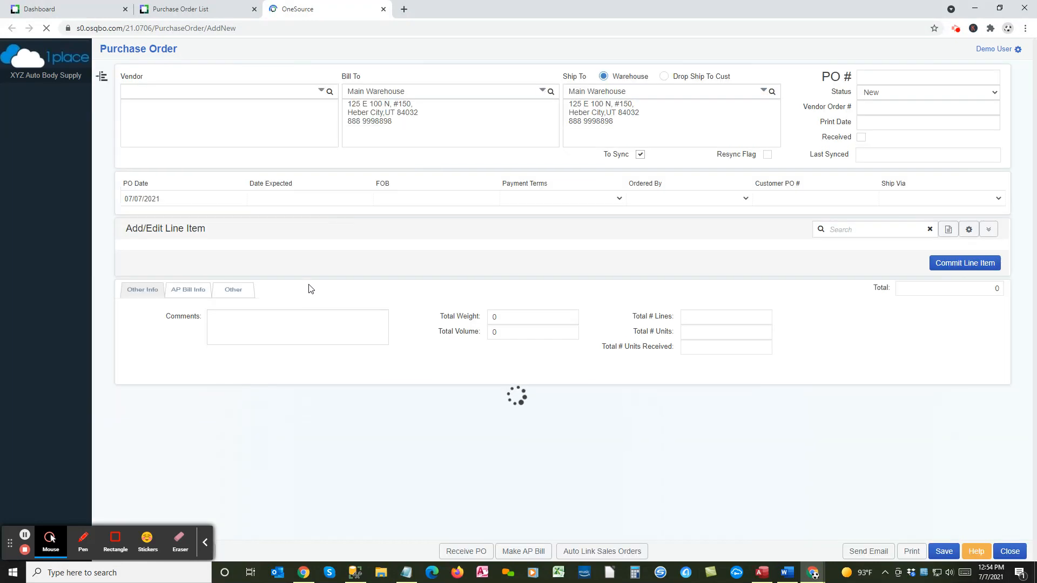
- Set the vendor of the new purchase order to X Vendor and leave the other header fields at their defaults
left_click(252, 94)
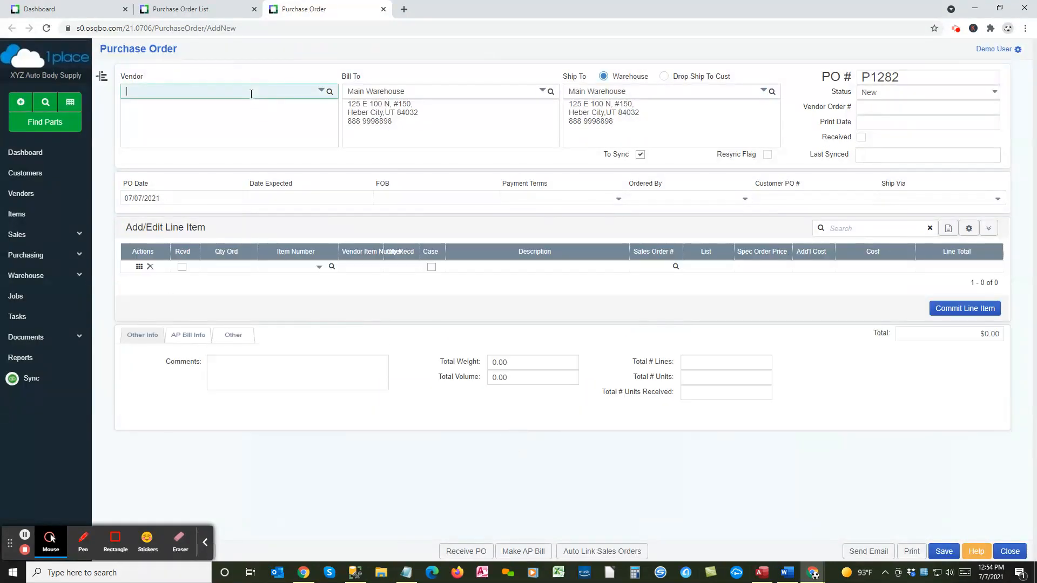
type("x")
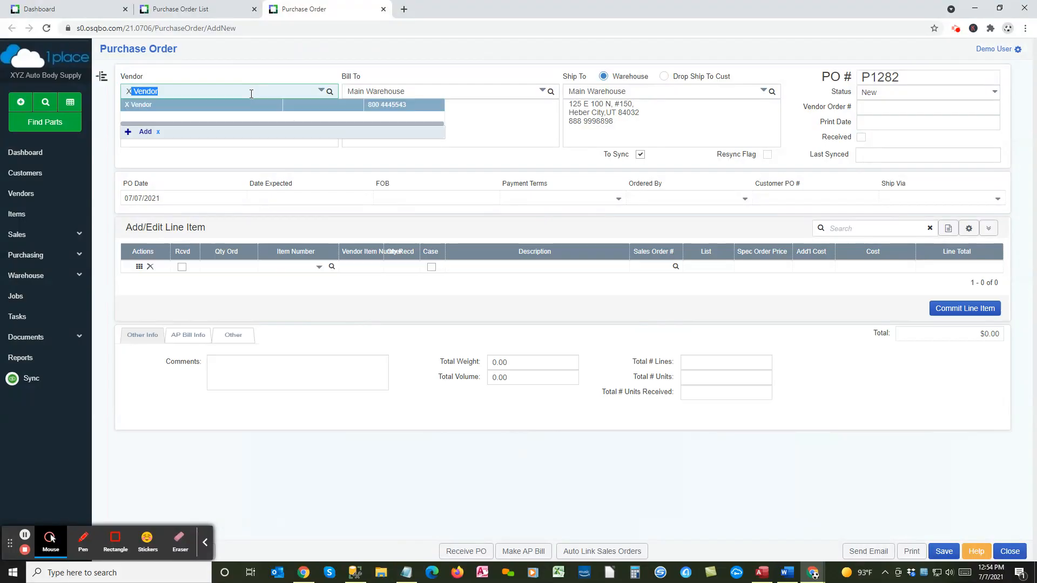
key("Tab")
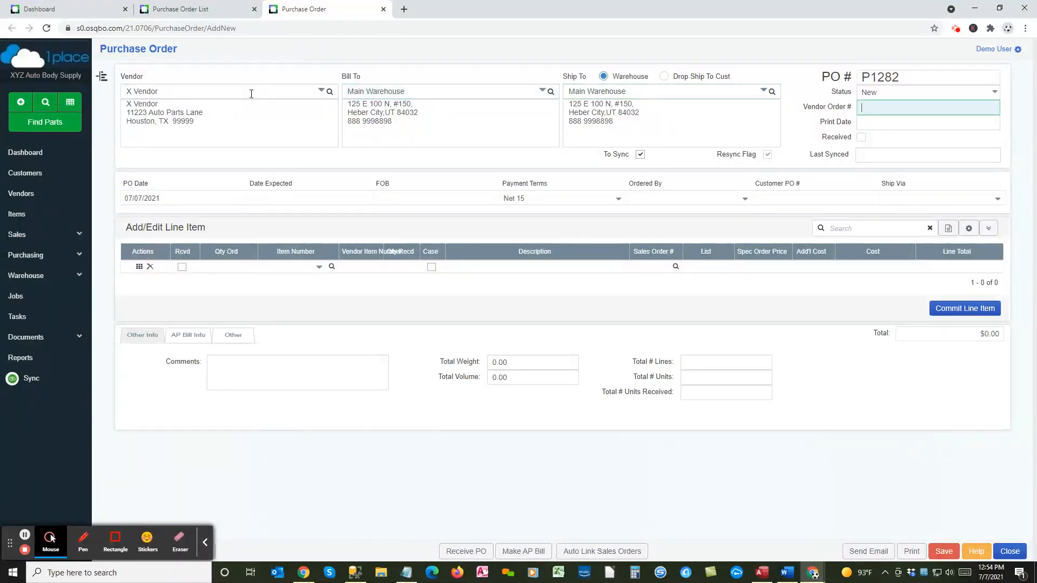
key("Tab")
key("Tab")
key("Tab")
key("Tab")
key("Tab")
key("Tab")
key("Tab")
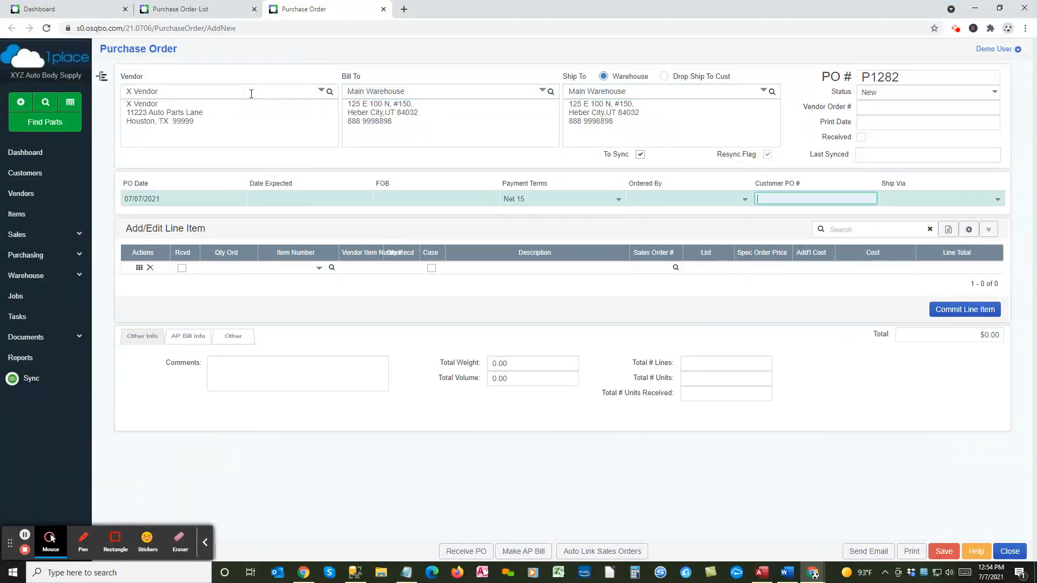
- Enter a purchase order line with a quantity of 1 for item HO1000117, the Honda Accord 88-89 front bumper cover
key("Tab")
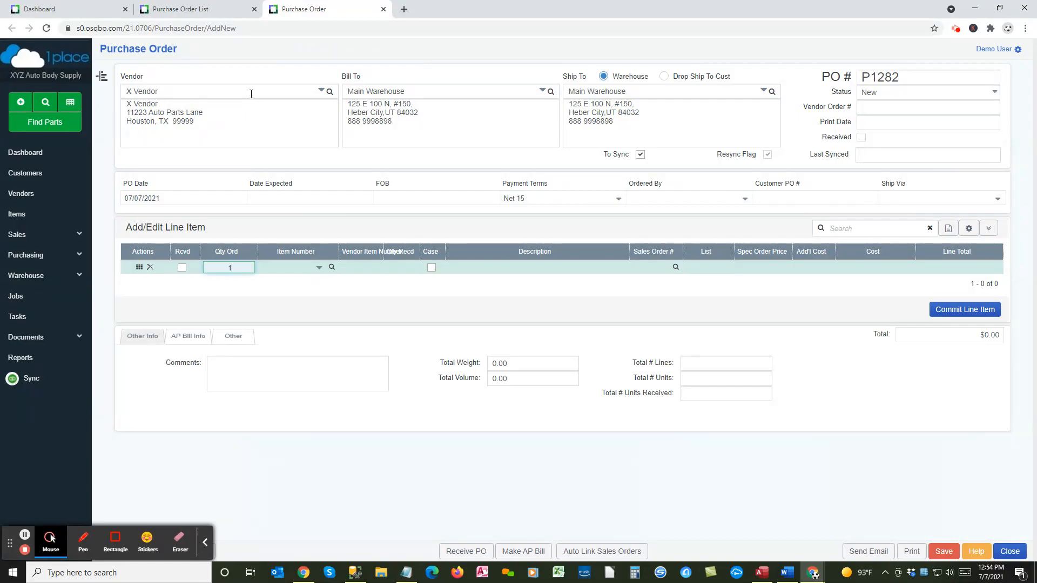
key("Tab")
left_click(319, 268)
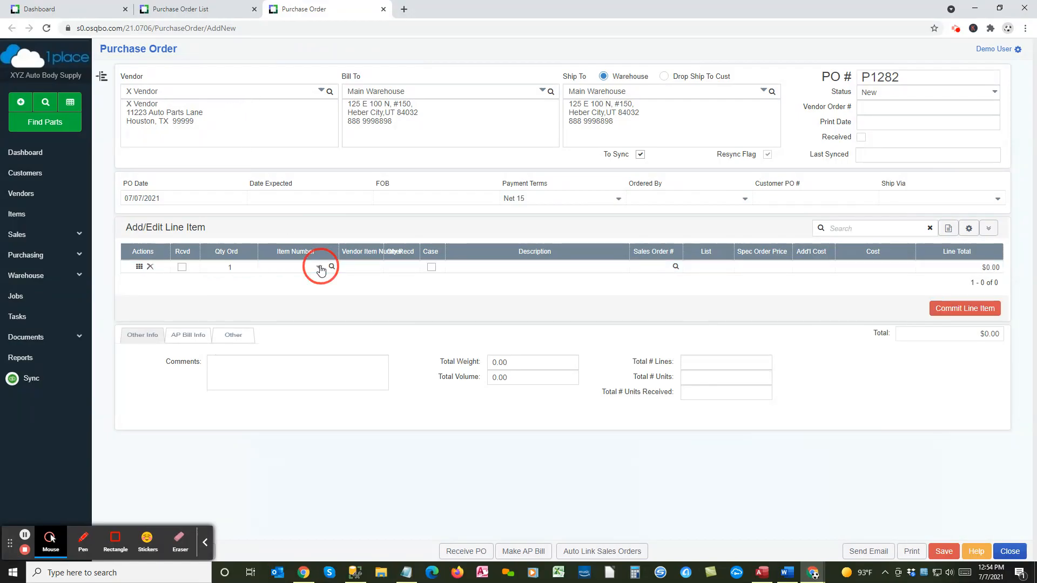
type("ho1000")
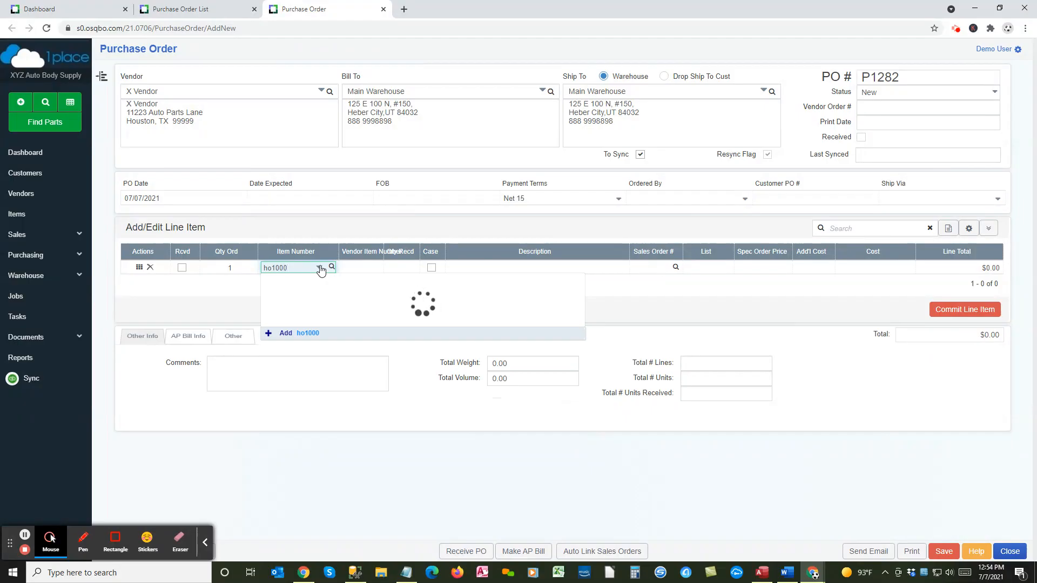
key("Down")
key("Down")
key("Down")
key("Down")
key("Down")
key("Down")
key("Down")
key("Down")
key("Down")
key("Down")
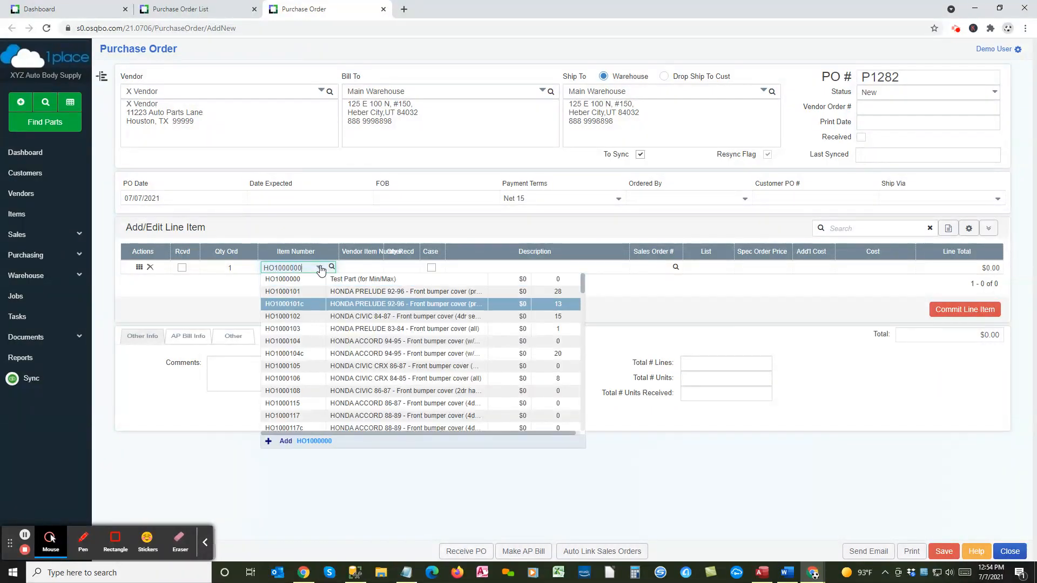
key("Down")
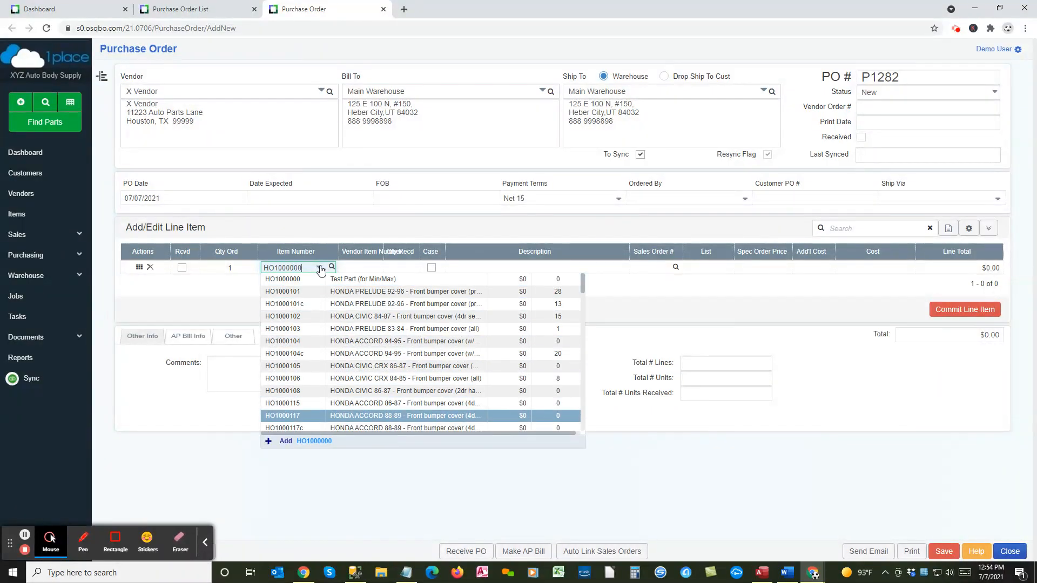
key("Tab")
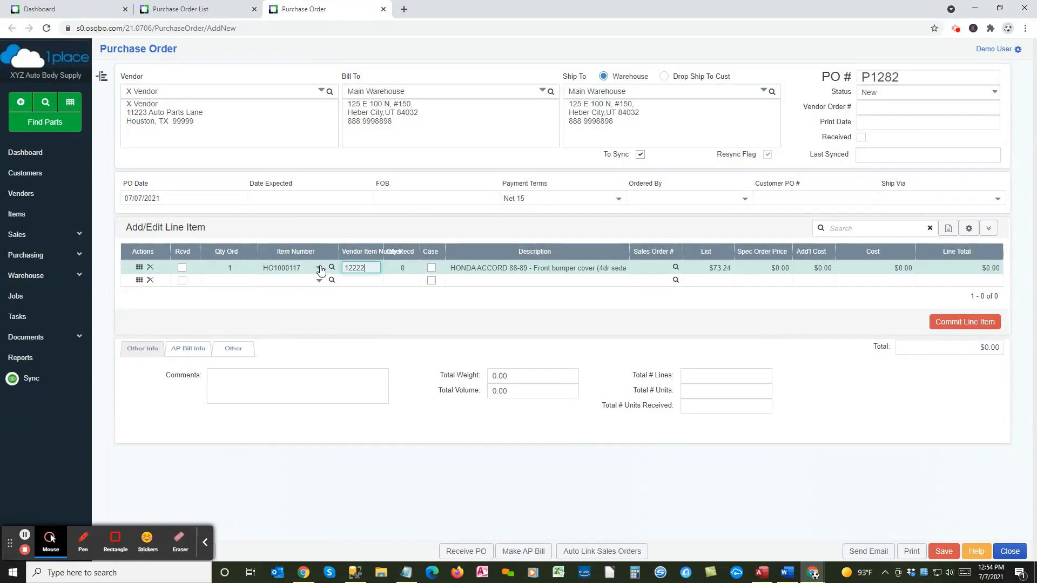
- Give the HO1000117 line the vendor item number 12222 and a cost of $34.00
key("Tab")
key("Tab")
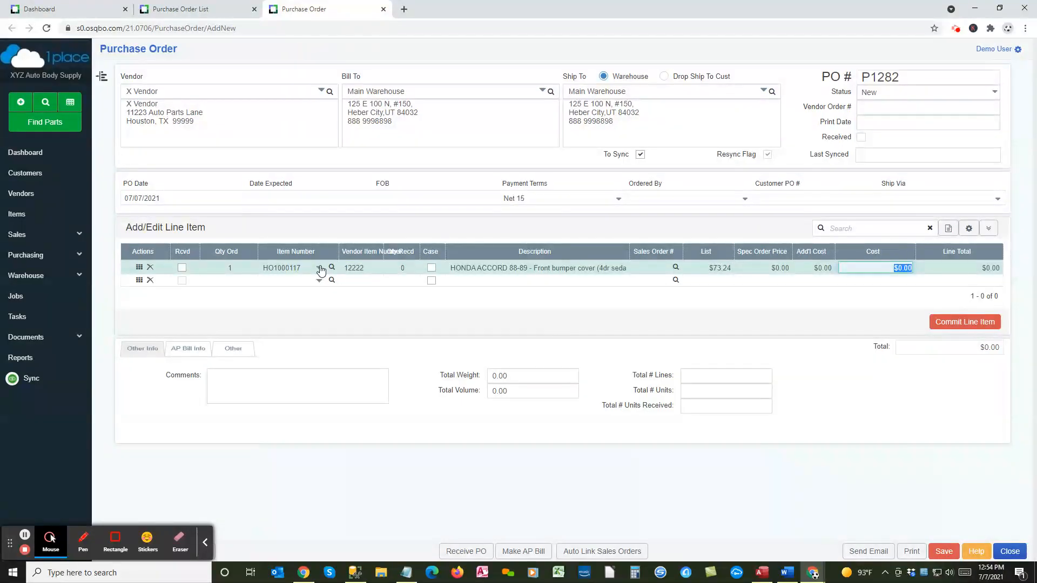
type("34")
key("Return")
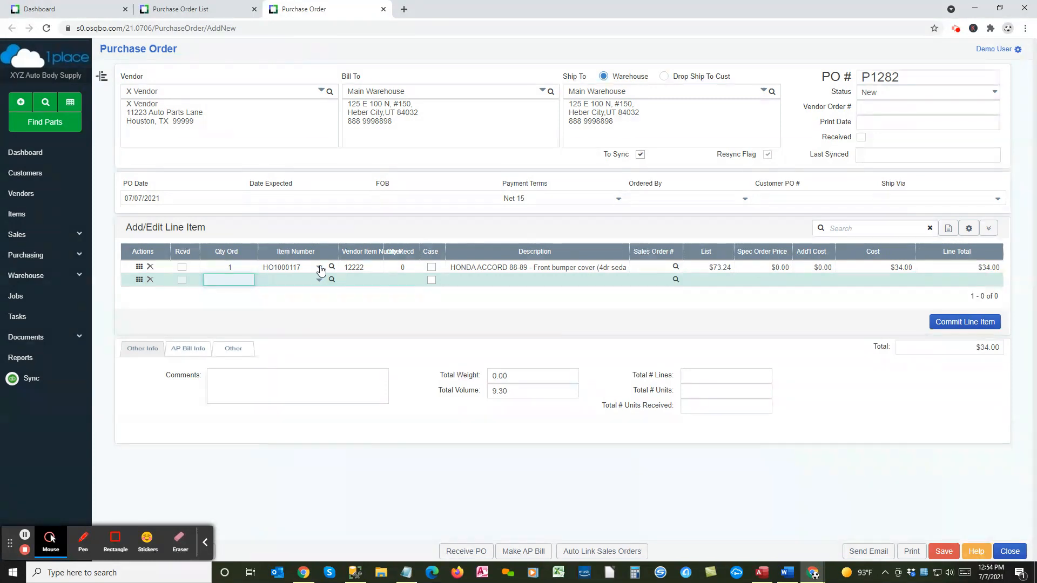
left_click(305, 269)
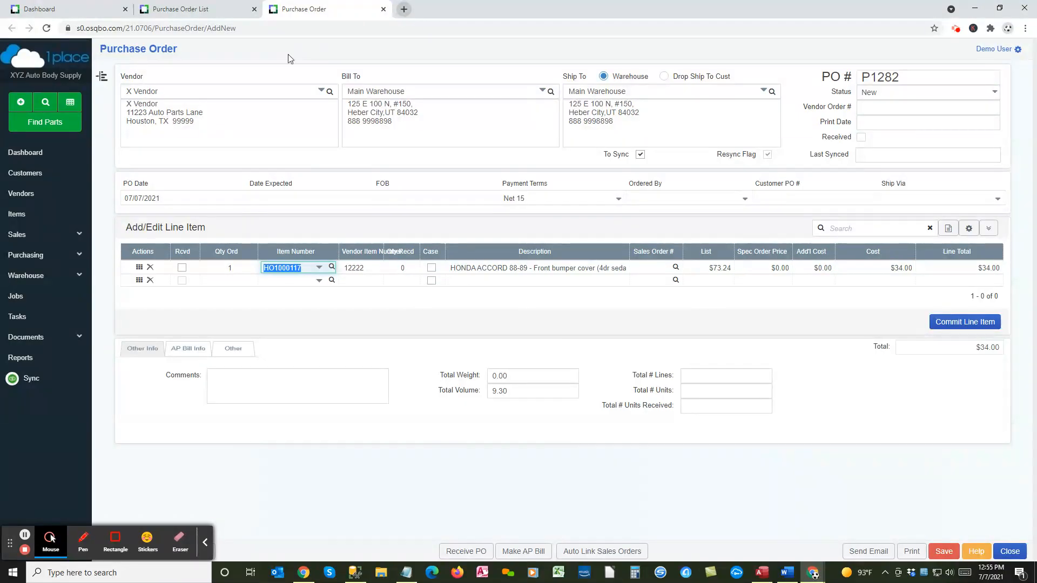
- Create a new sales order billed to the customer zTest 082120 (McDonalds HB)
left_click(20, 102)
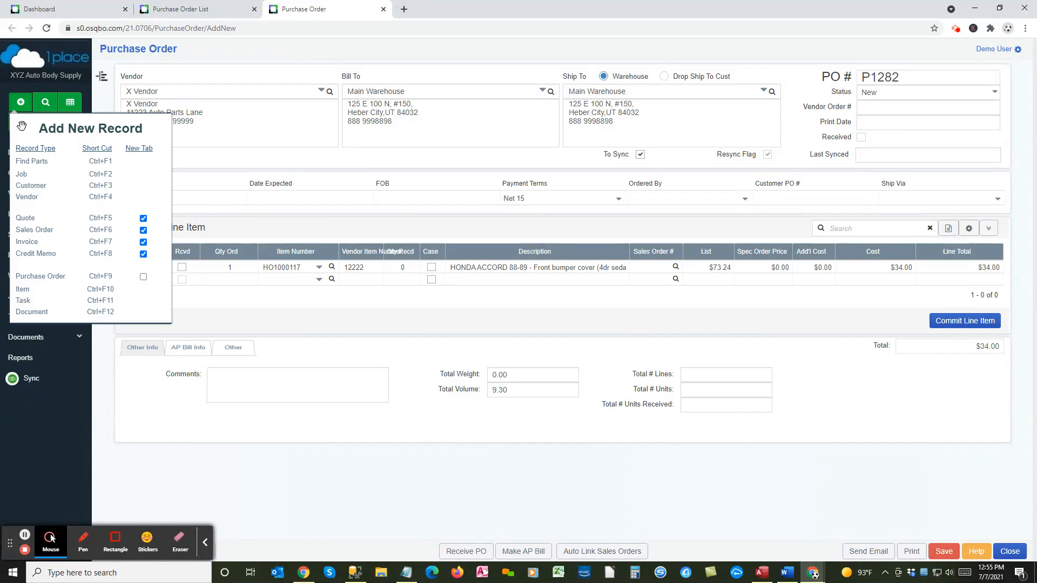
left_click(32, 230)
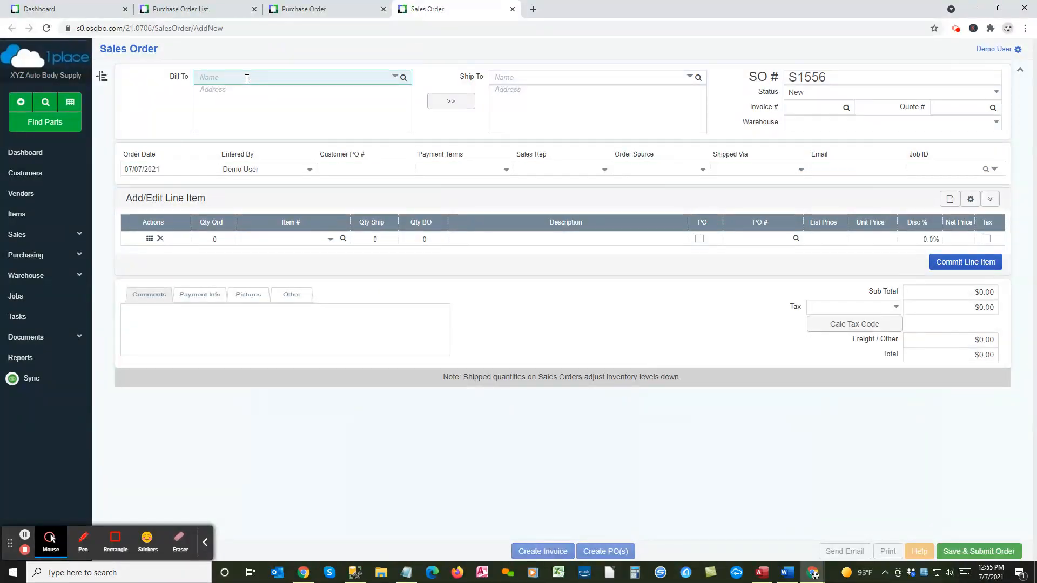
type("ztest")
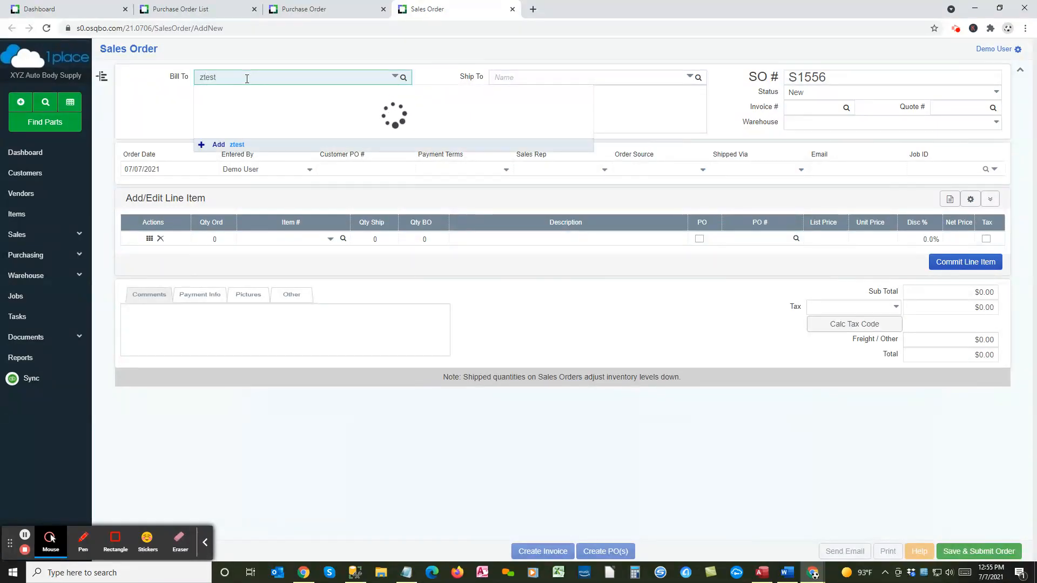
left_click(272, 116)
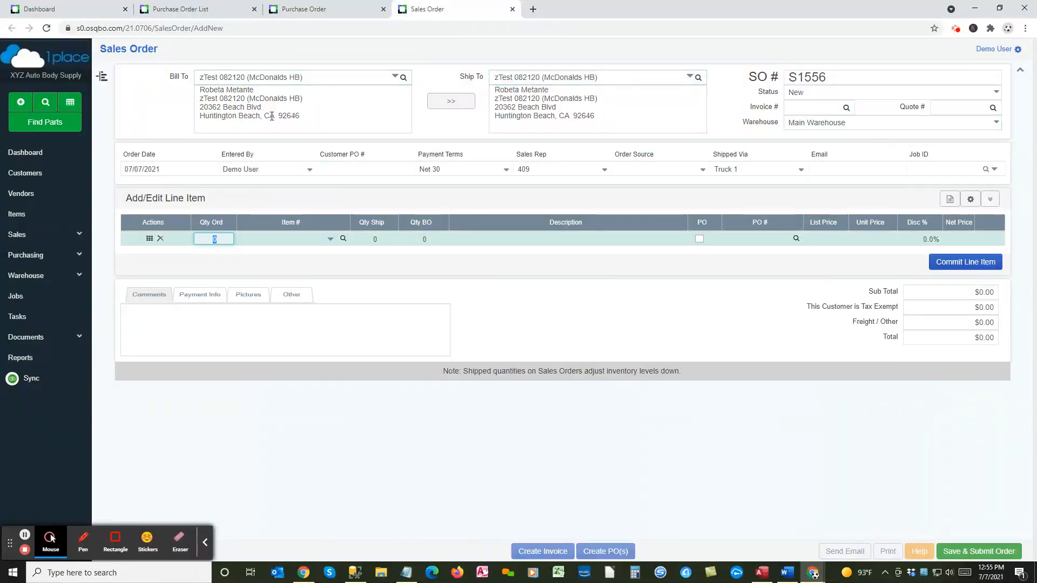
- Add a line with a quantity of 1 for item HO1000117 to the new sales order, then save and submit the order
key("Tab")
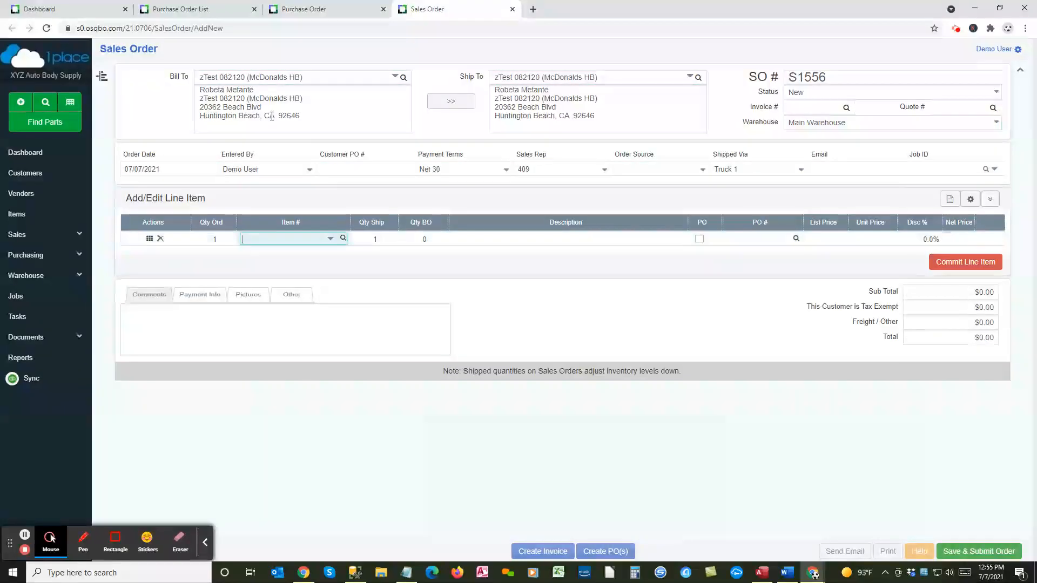
left_click(328, 8)
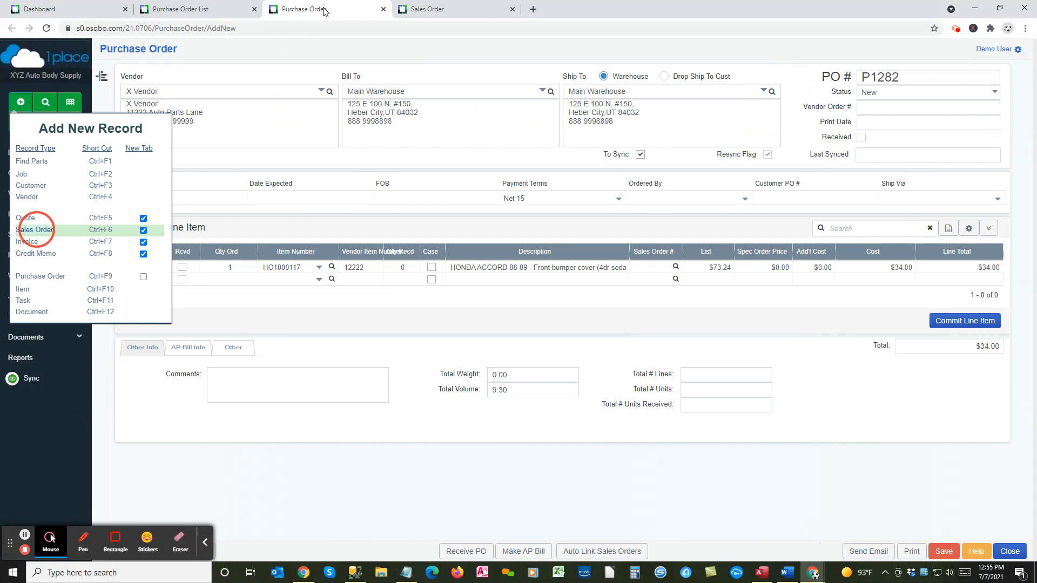
left_click(418, 9)
type("h")
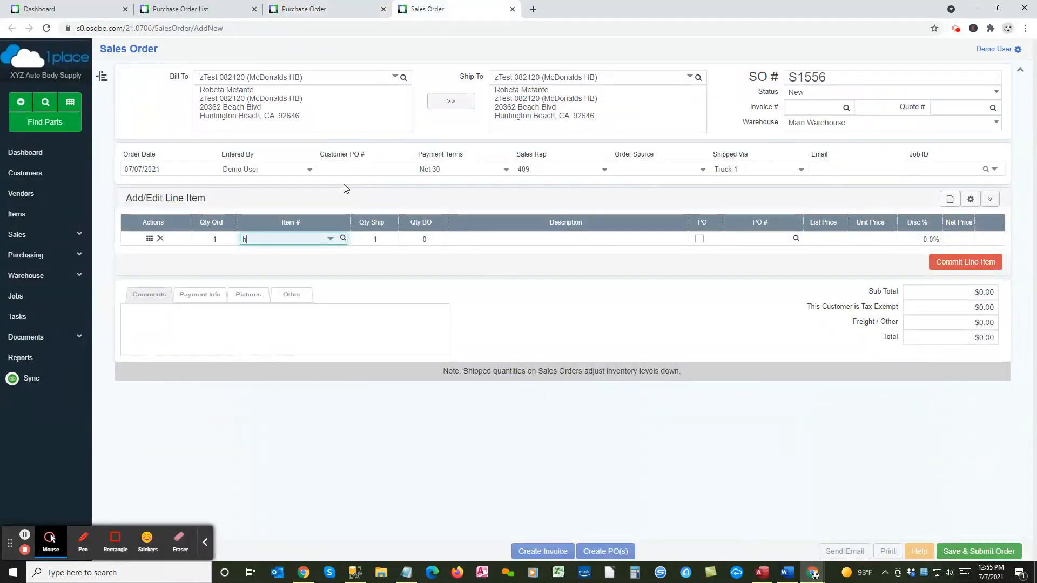
type("o1000117")
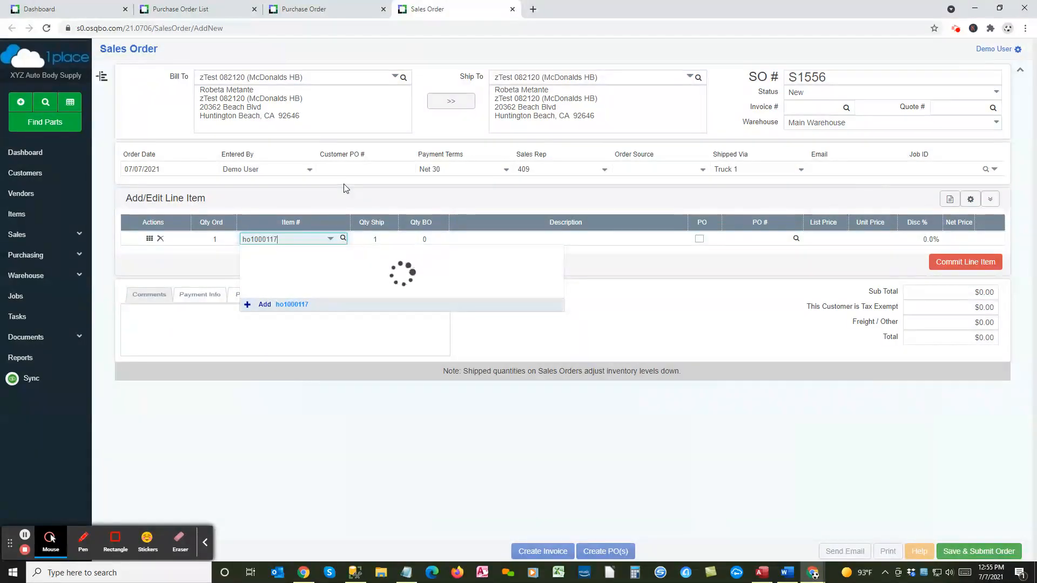
key("Return")
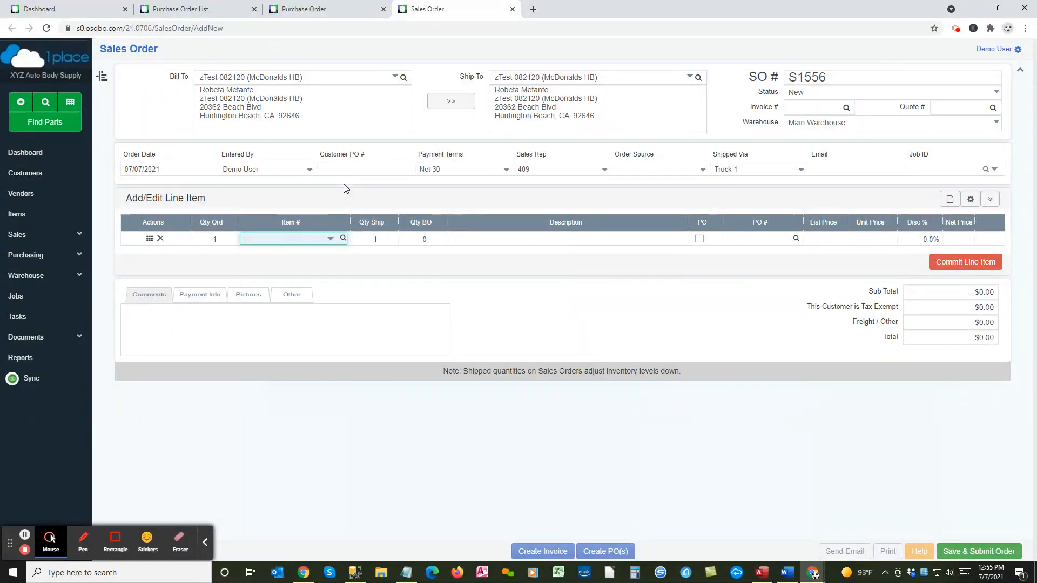
key("Tab")
key("Tab")
key("Tab")
key("Tab")
key("Tab")
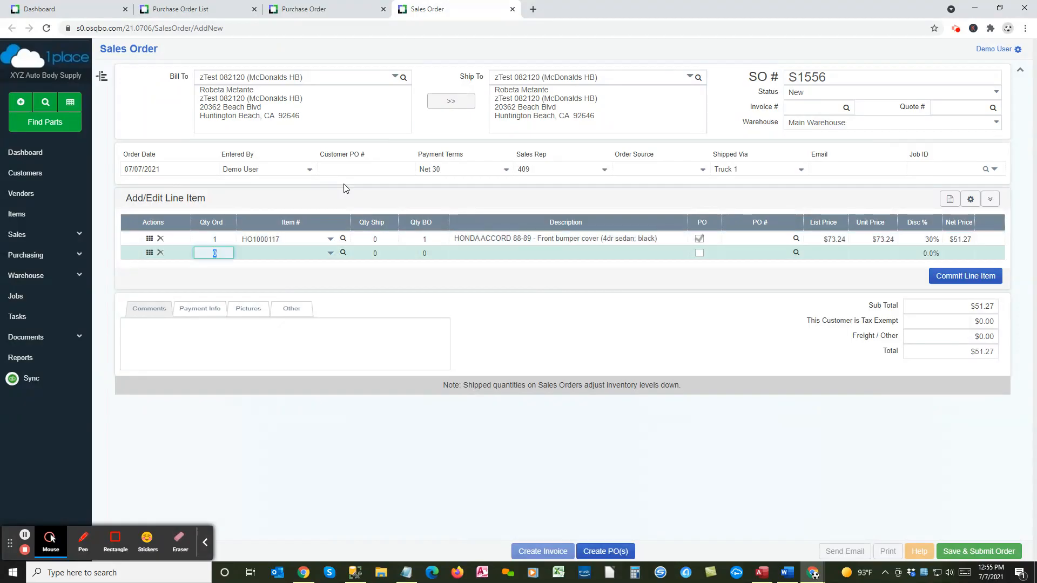
left_click(972, 552)
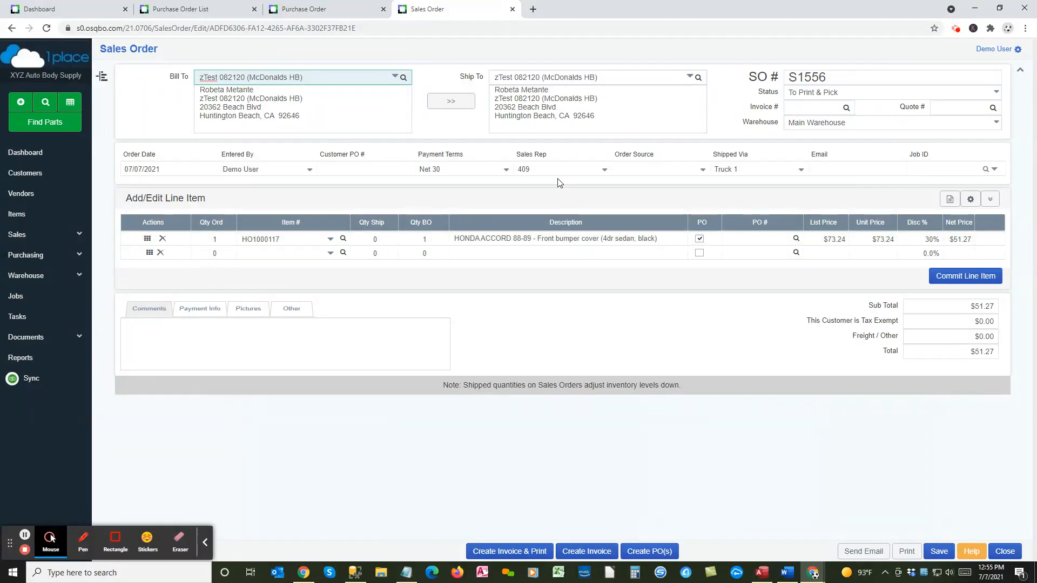
- Return to the open X Vendor purchase order and save it, syncing it with QuickBooks Online
left_click(301, 14)
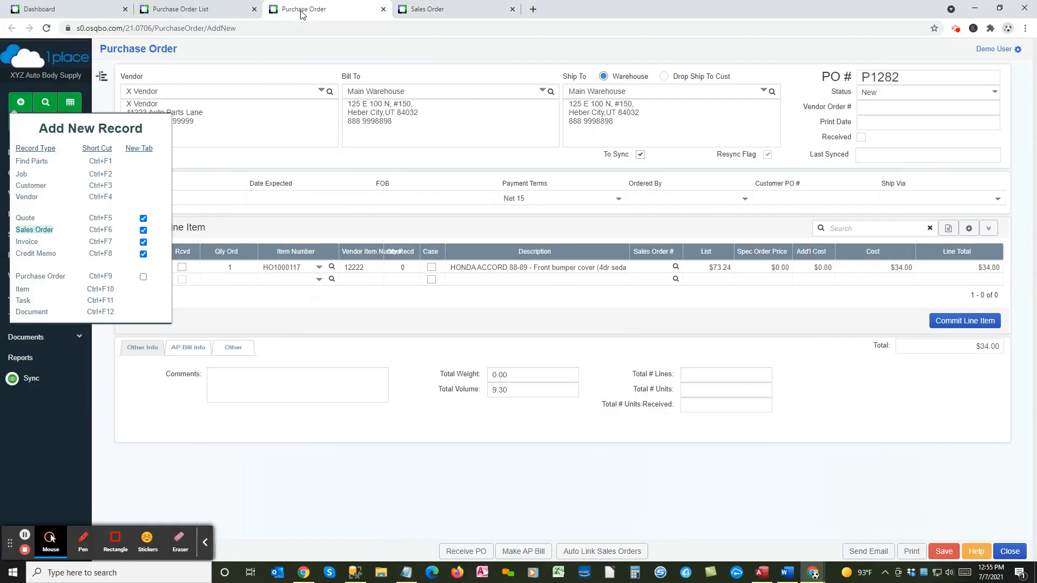
left_click(347, 386)
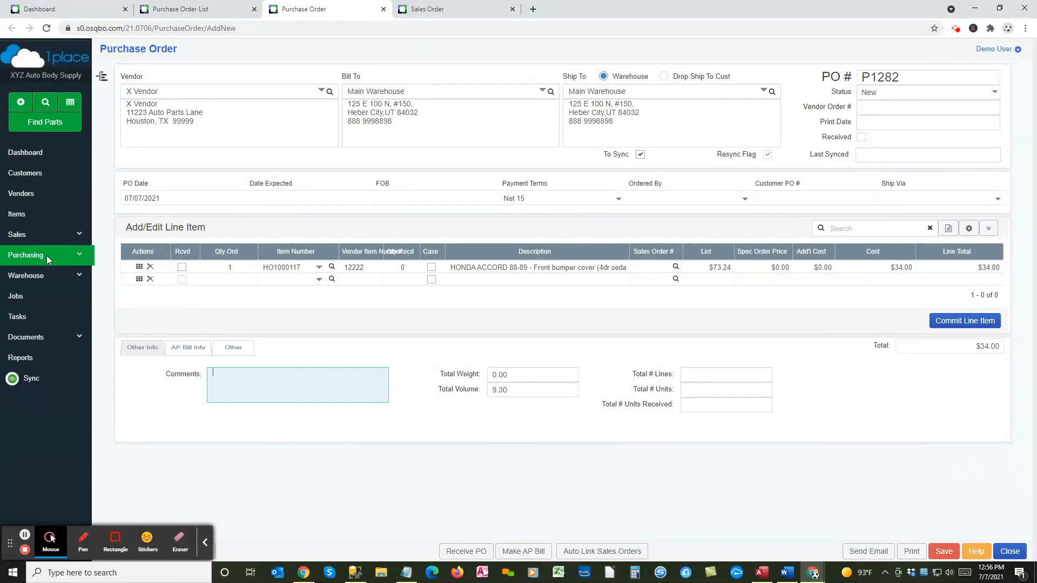
left_click(47, 255)
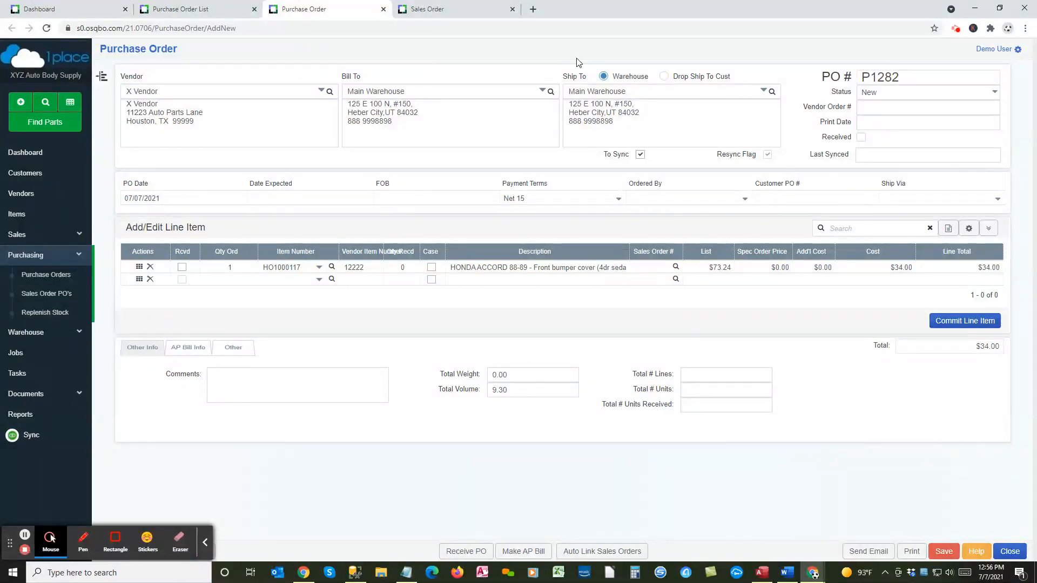
left_click(440, 13)
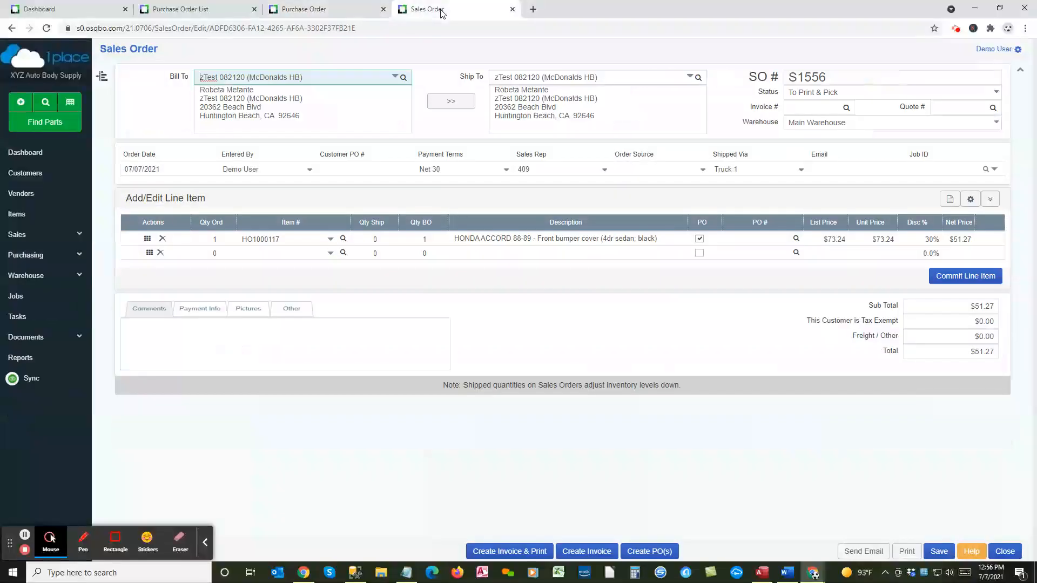
left_click(348, 13)
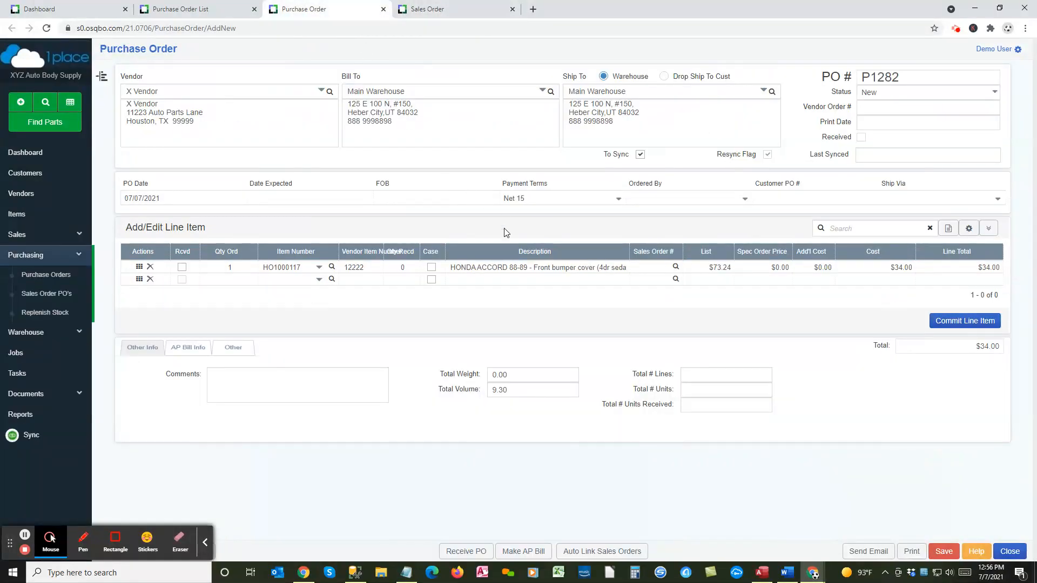
left_click(957, 555)
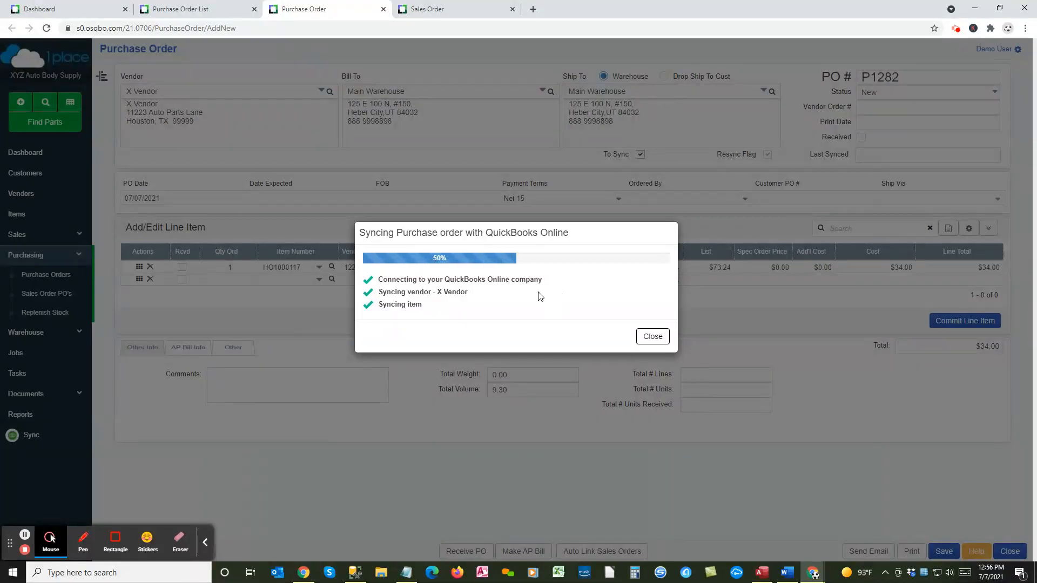
left_click(651, 338)
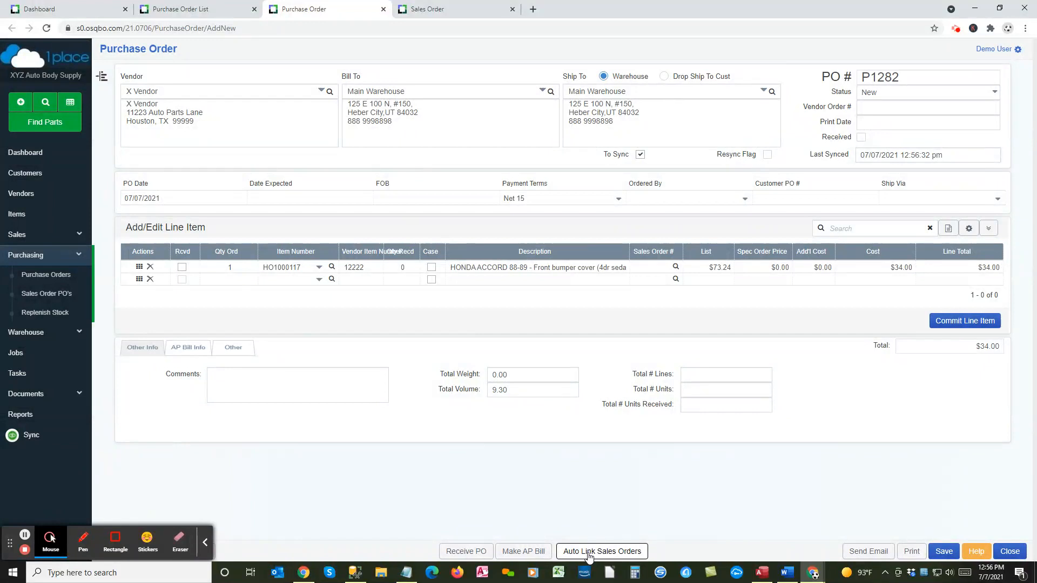
- Scan for related sales orders with Auto Link Sales Orders and link the zTest 082120 order's HO1000117 line to this purchase order
left_click(607, 552)
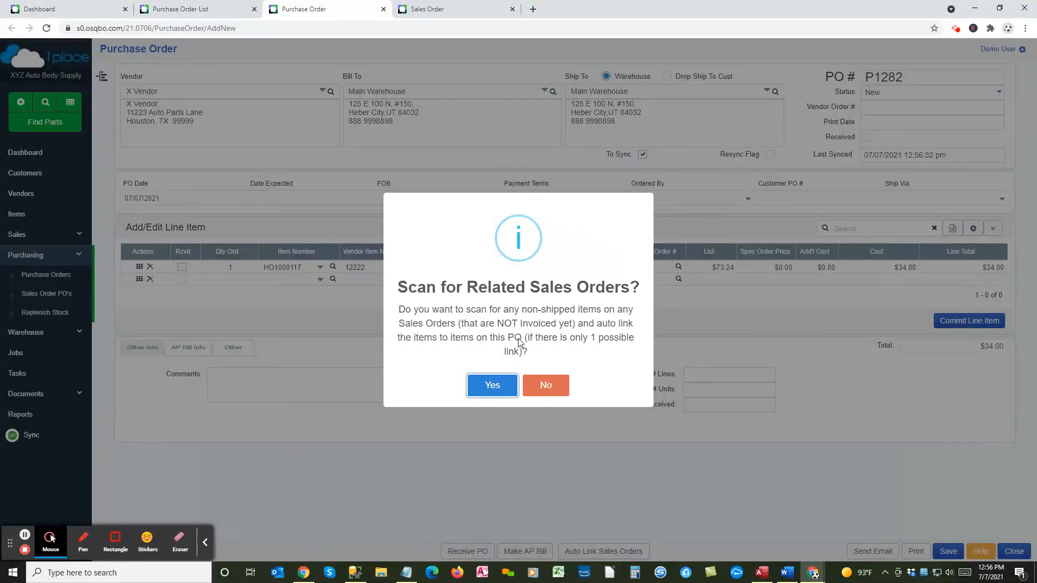
left_click(500, 386)
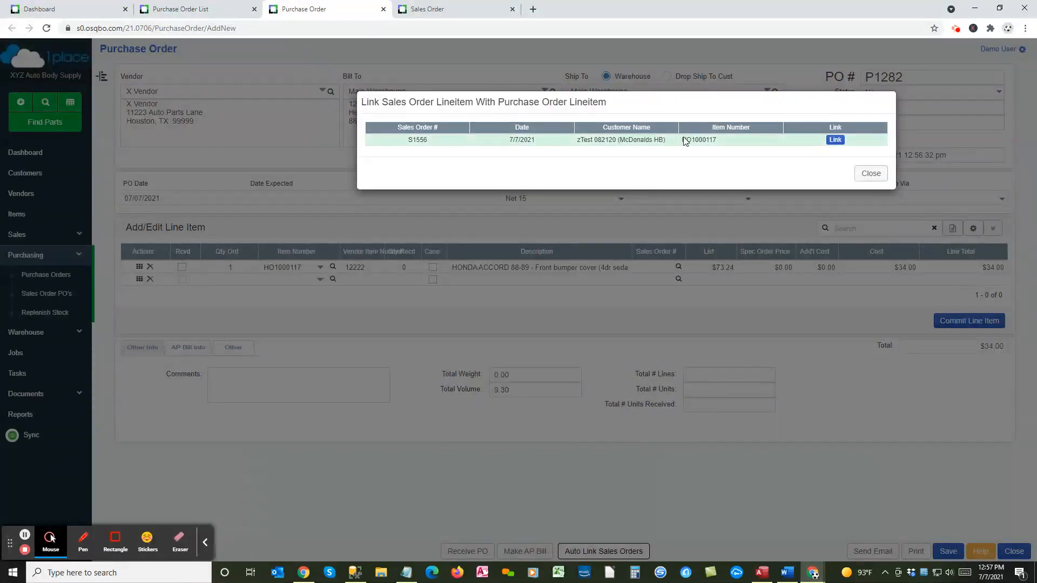
left_click(837, 140)
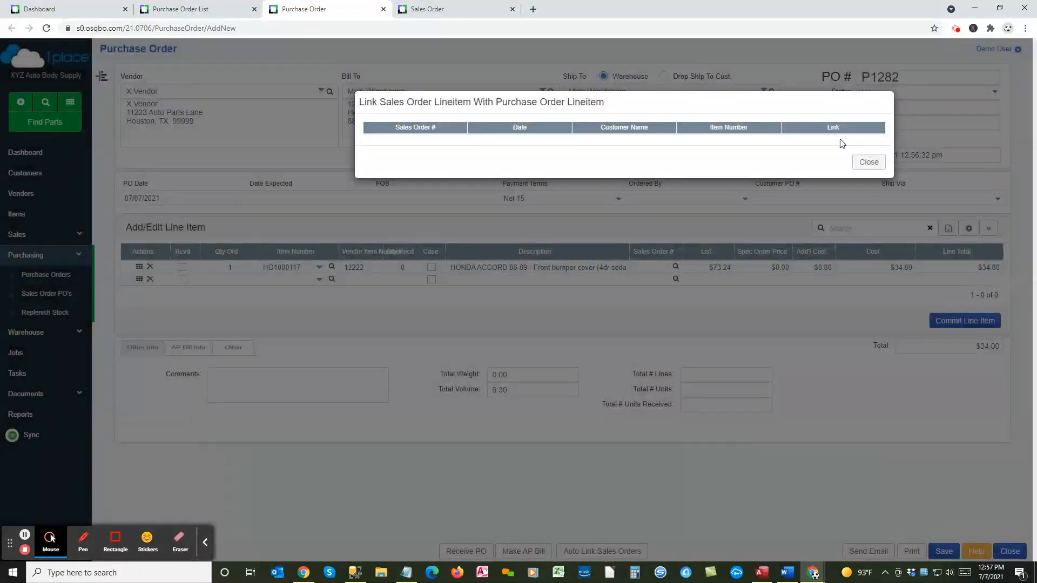
left_click(868, 163)
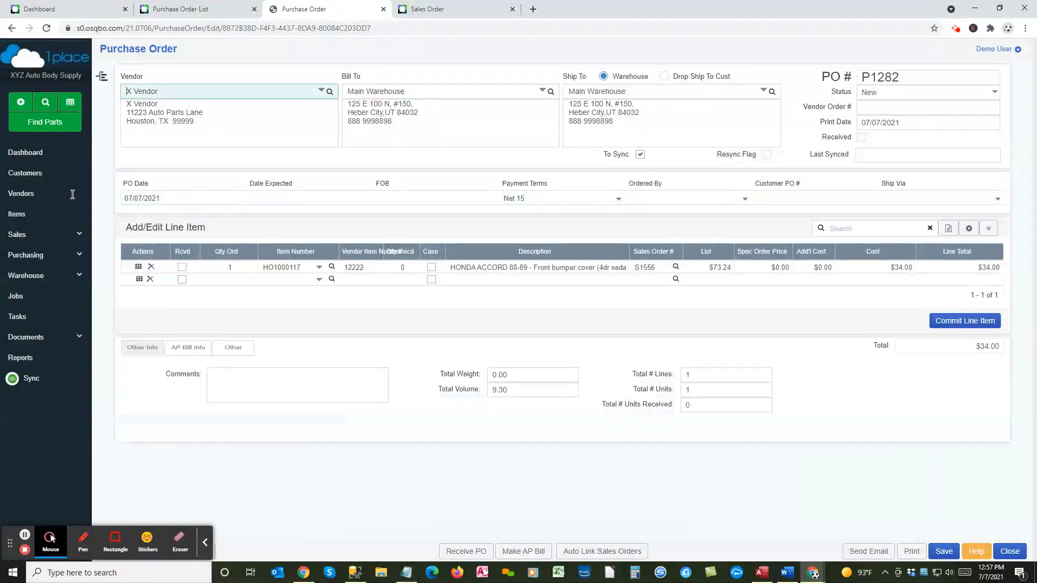
left_click(643, 269)
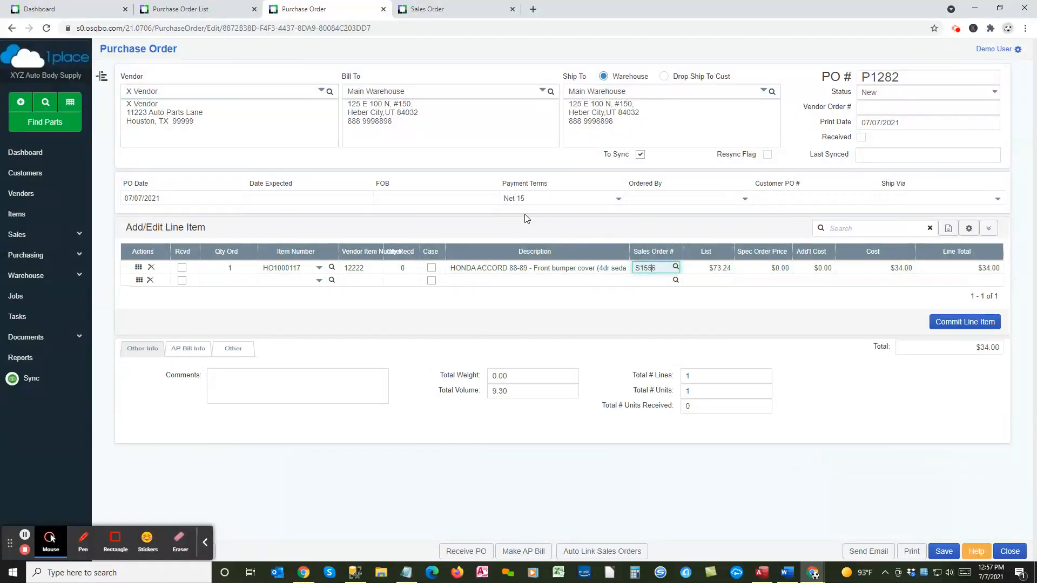
- Review the Notepad list of 'Special Order' PO scenarios over the purchase order, then move the note out of view
left_click_drag(1036, 148, 556, 108)
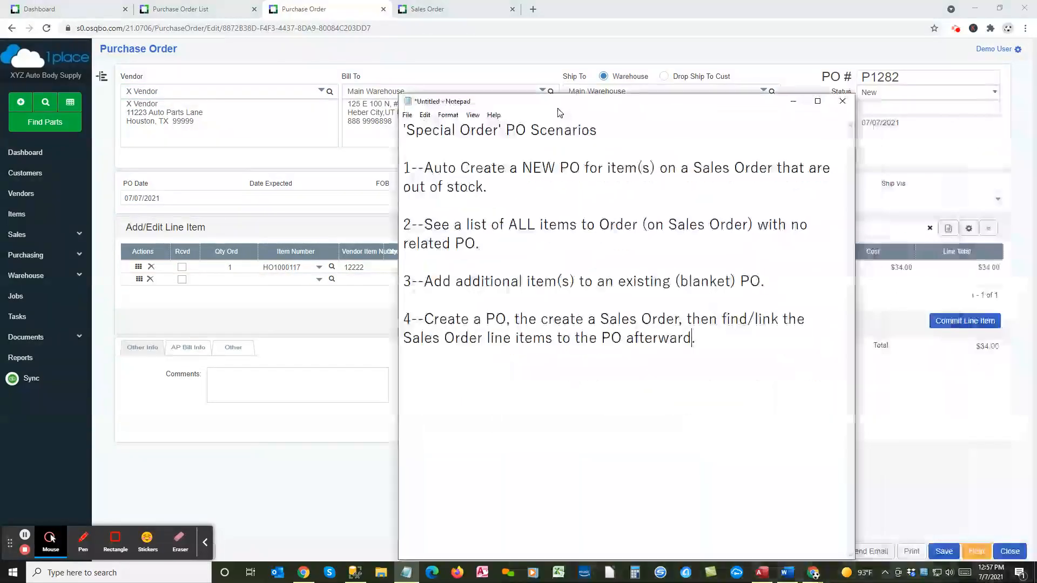
left_click_drag(696, 337, 402, 128)
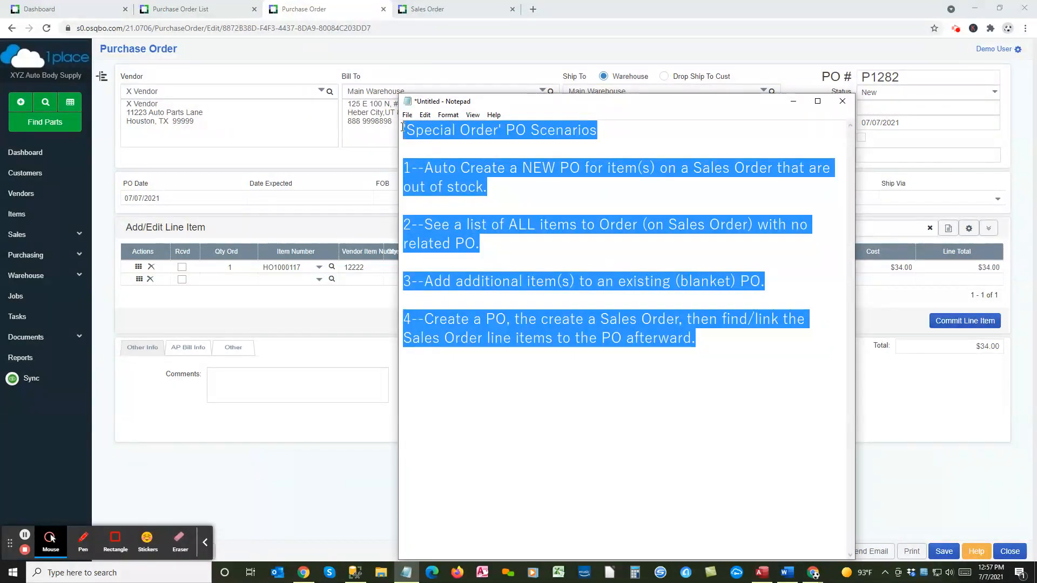
left_click(459, 168)
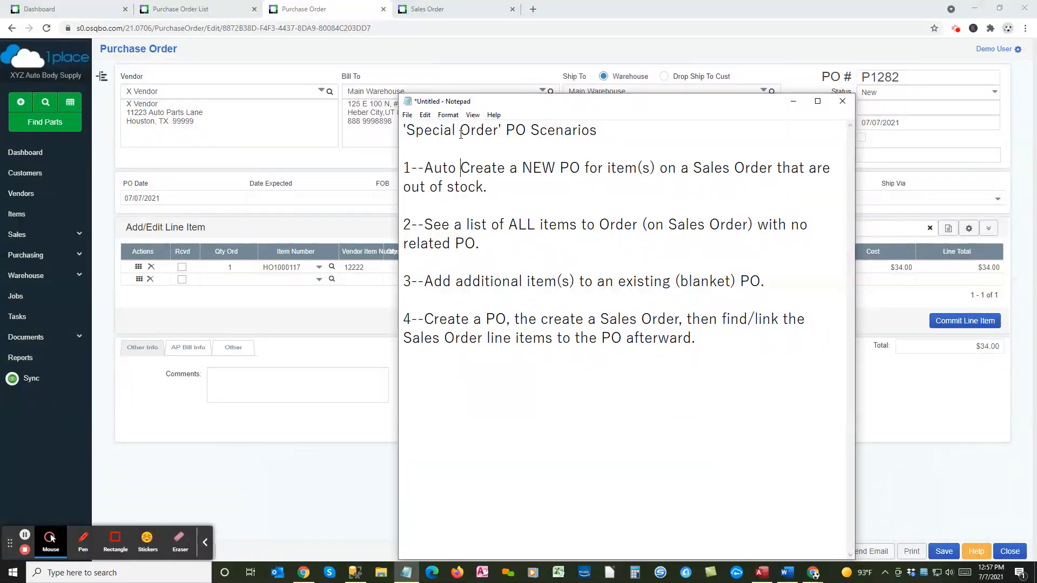
left_click_drag(607, 102, 1036, 103)
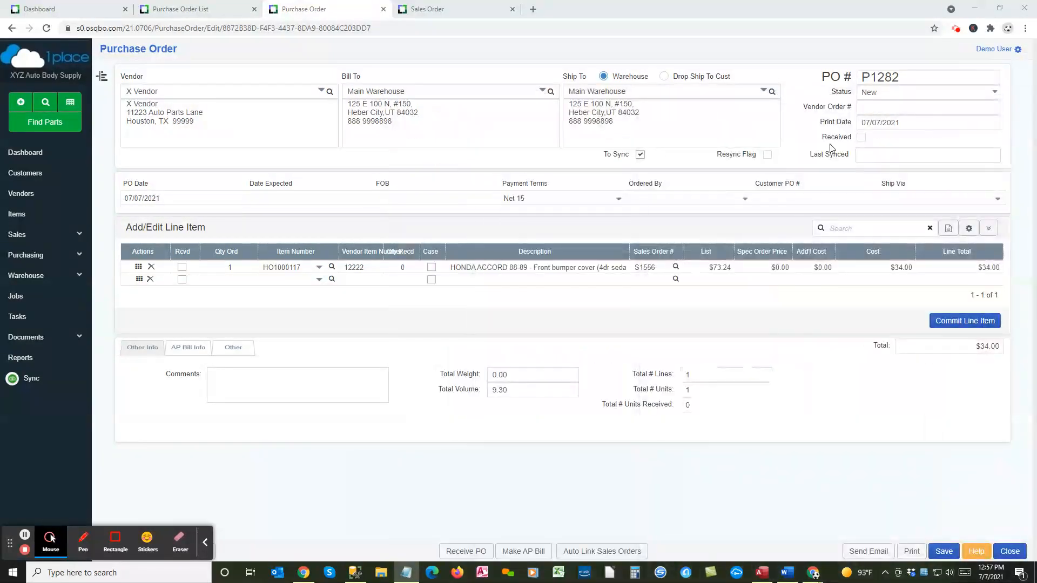